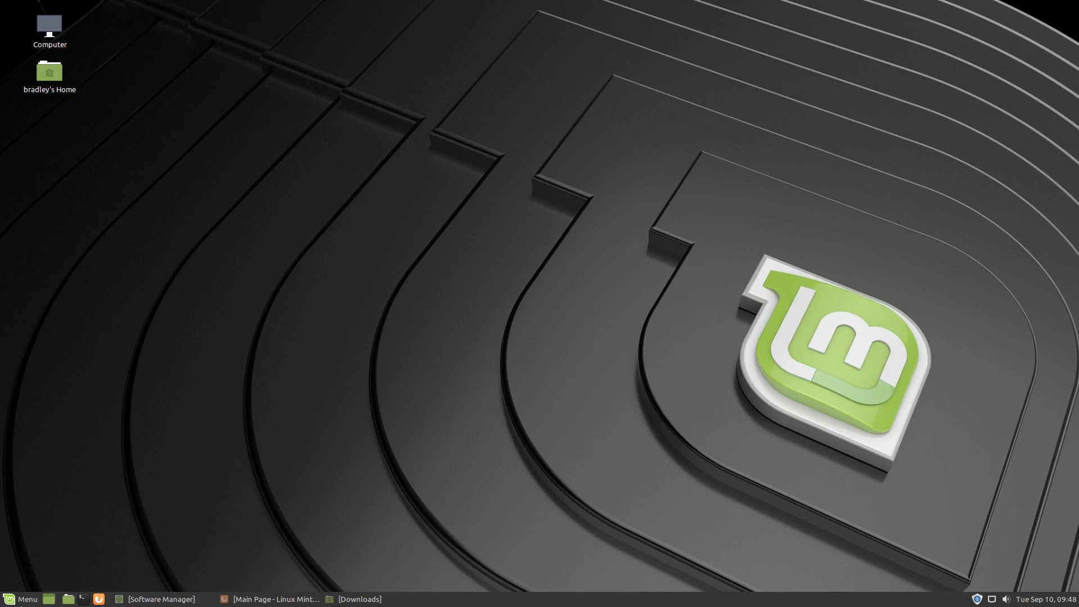
Open Software Manager, search for "virtualbox" and look through the matching packages.
click(20, 600)
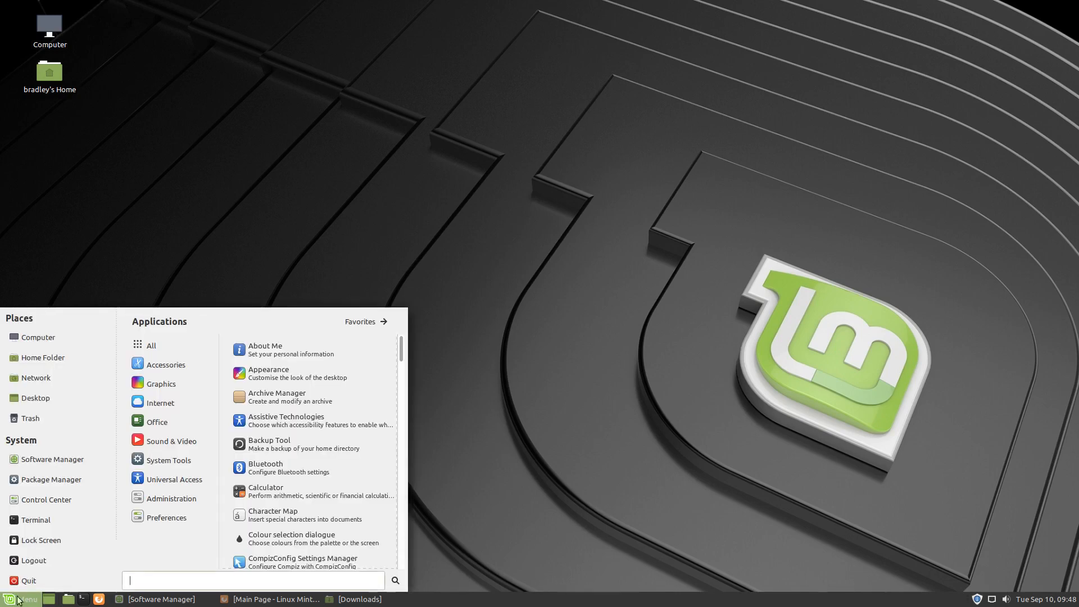
click(200, 262)
click(162, 599)
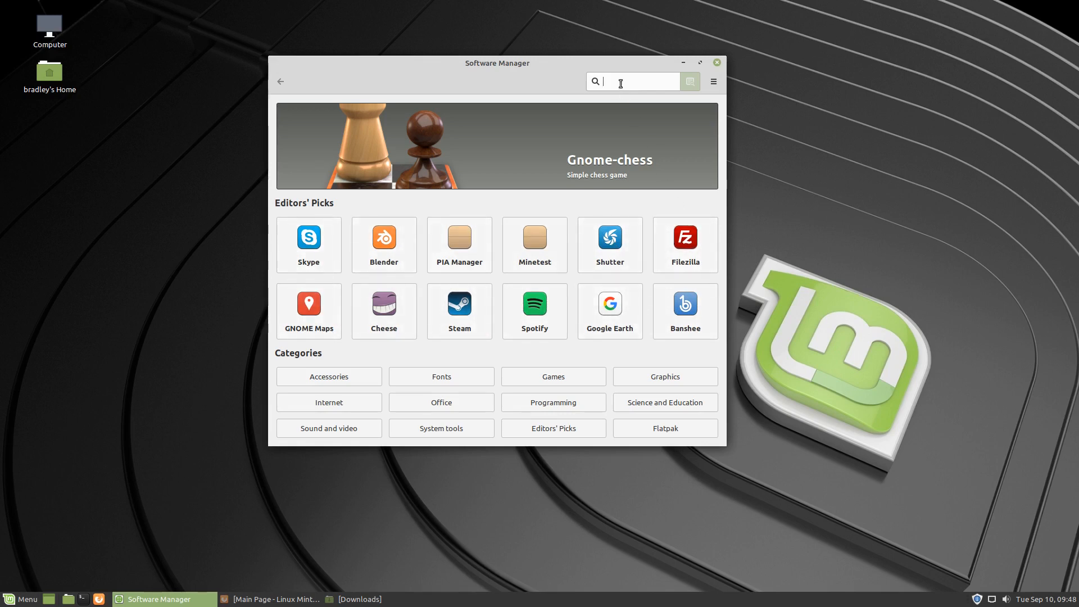
text(virtualbox)
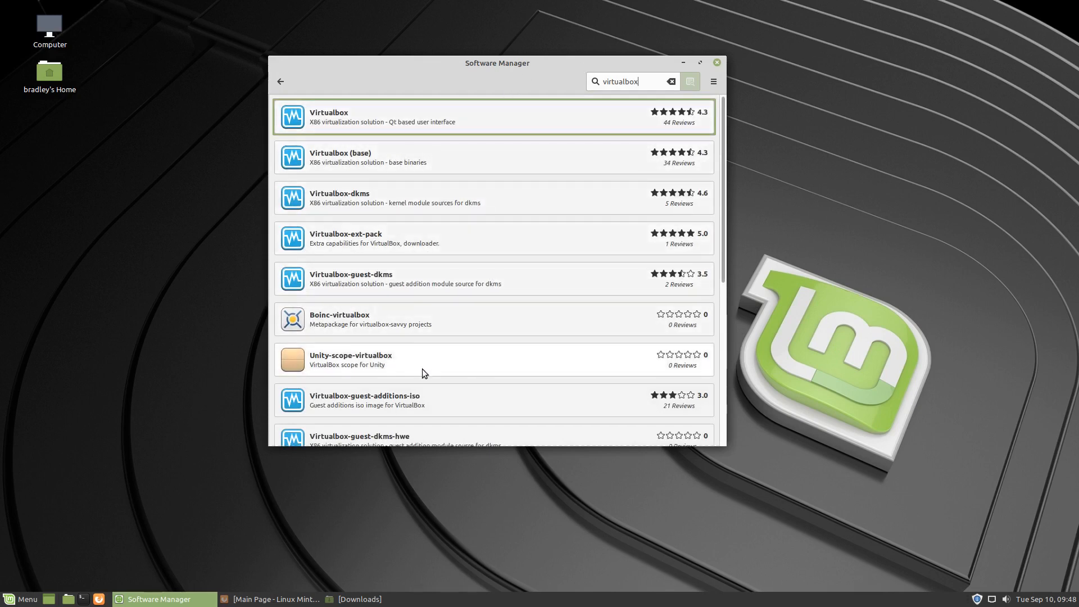
scroll(423, 368, down, 4)
scroll(437, 384, down, 2)
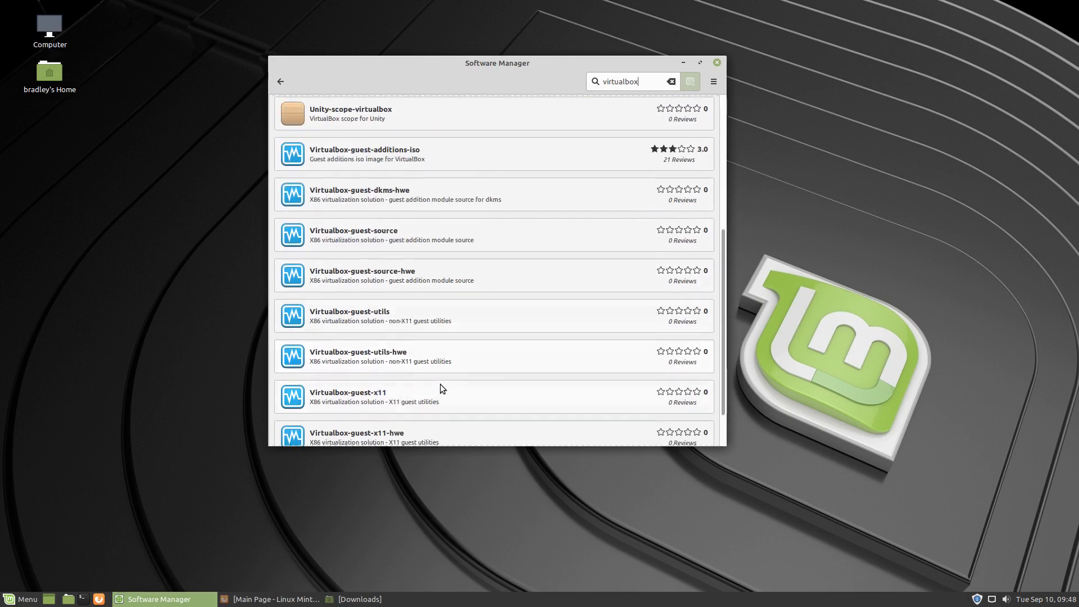
scroll(440, 383, up, 6)
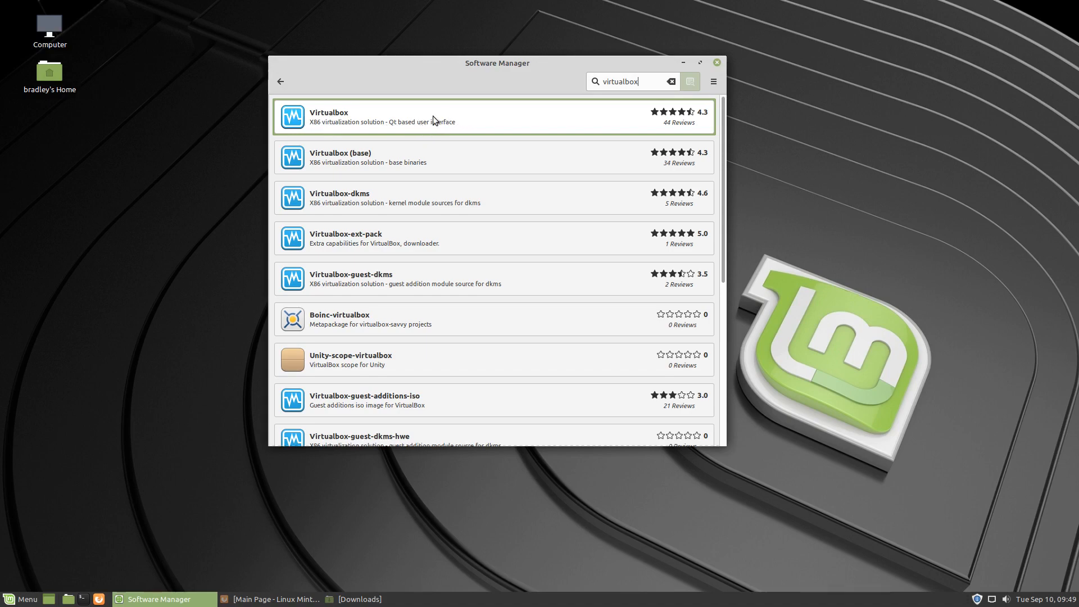
Install the Virtualbox package (Qt based user interface) with its additional software, authorising it with the account password.
click(481, 113)
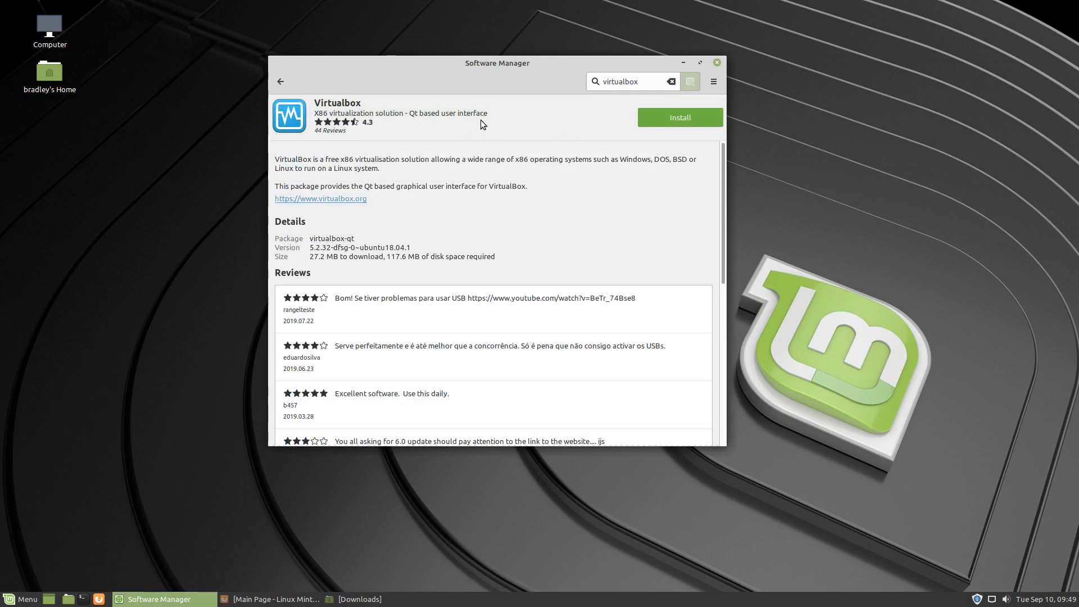
click(704, 117)
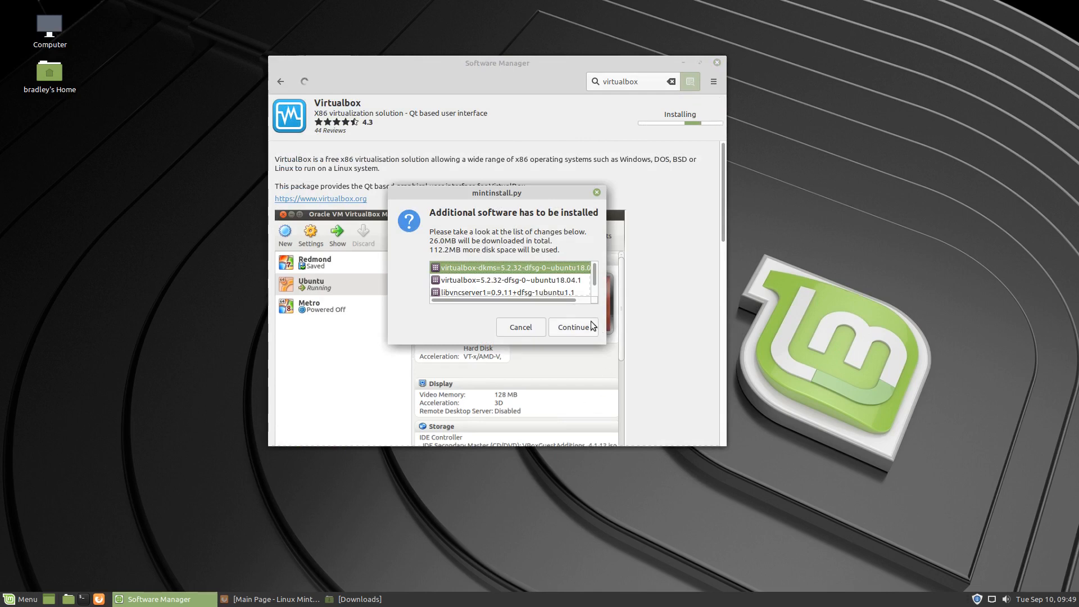
click(580, 327)
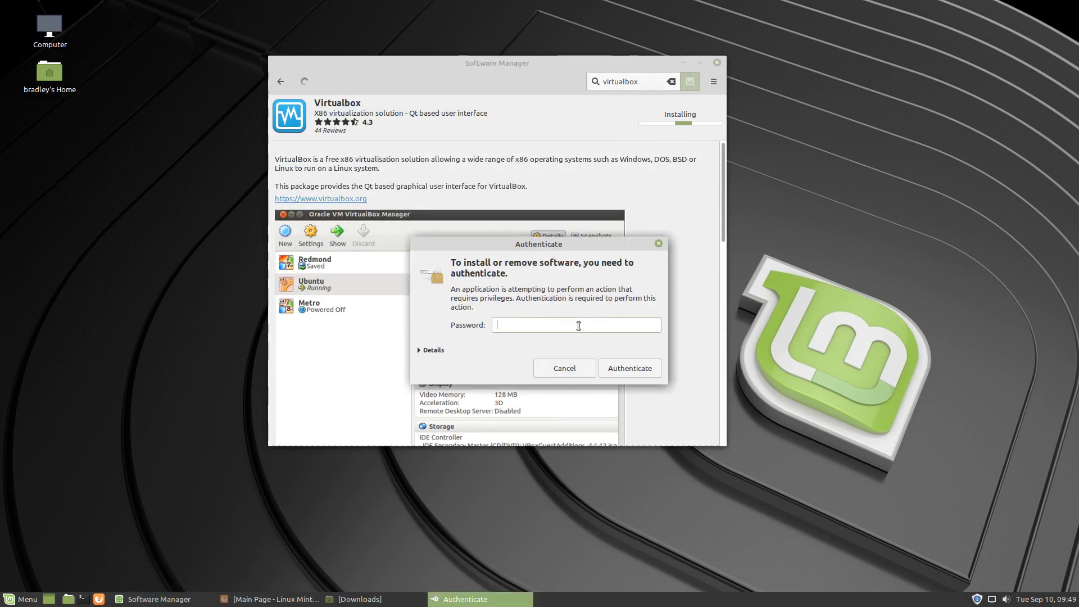
text(•••••••)
key(Return)
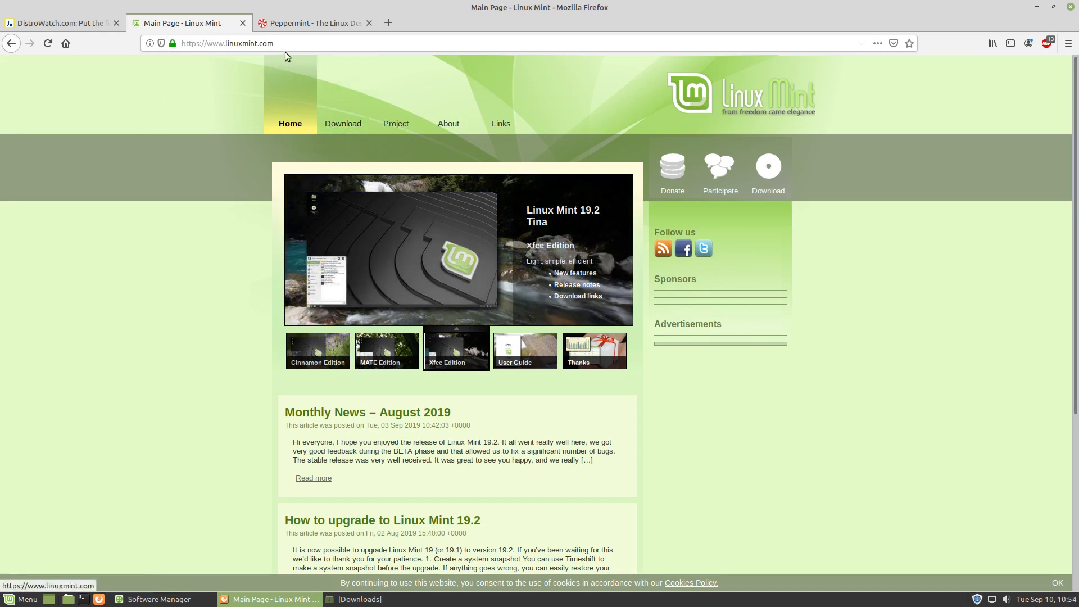
Open the Linux Mint 19.2 download page in Firefox and review the edition download links.
mouse_move(344, 122)
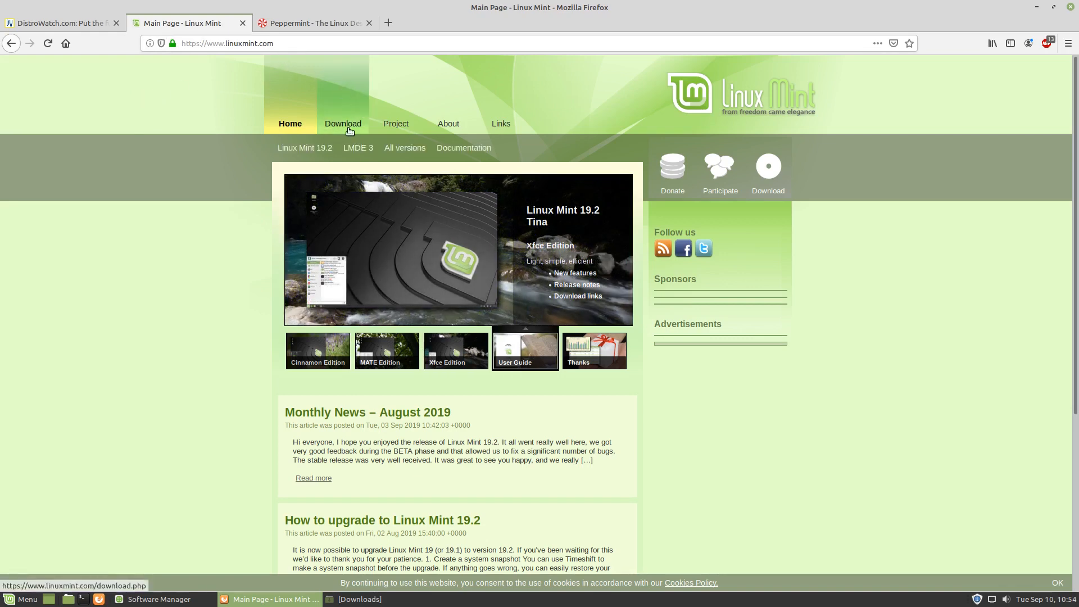
click(297, 150)
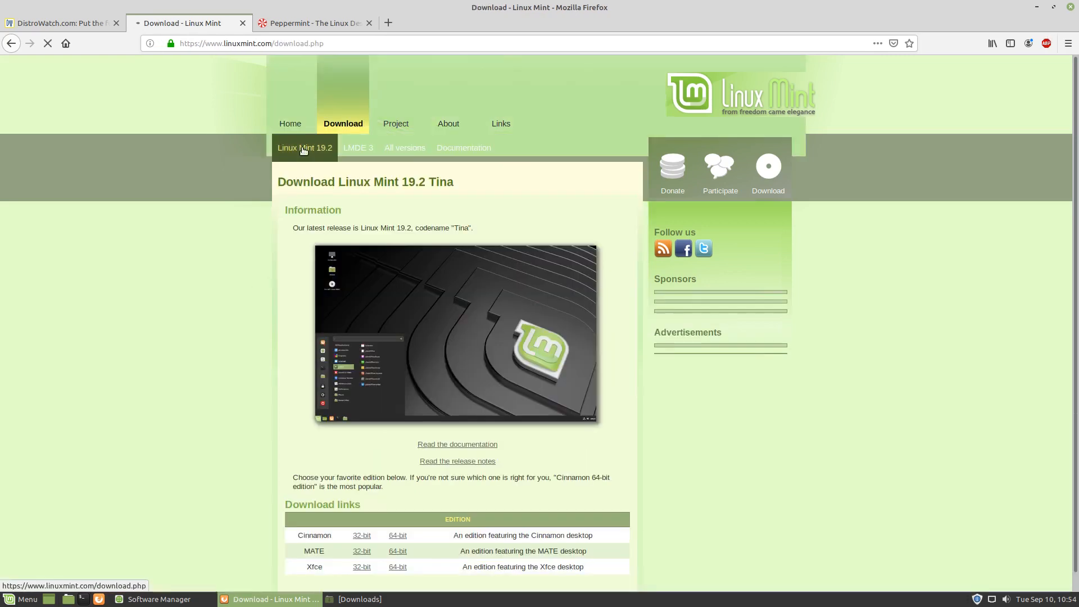
scroll(169, 382, down, 3)
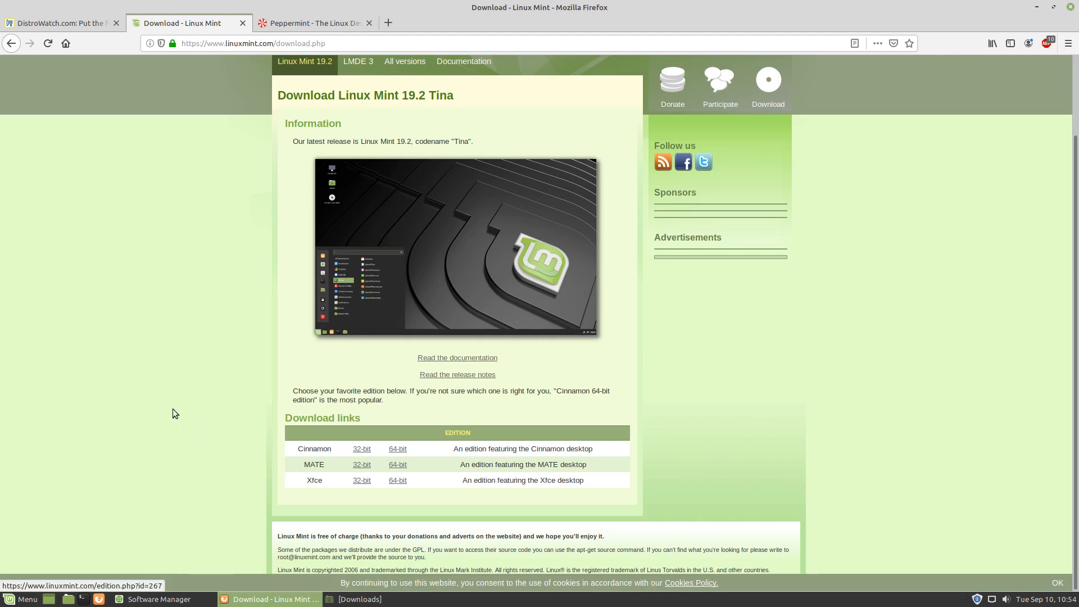
scroll(150, 359, up, 3)
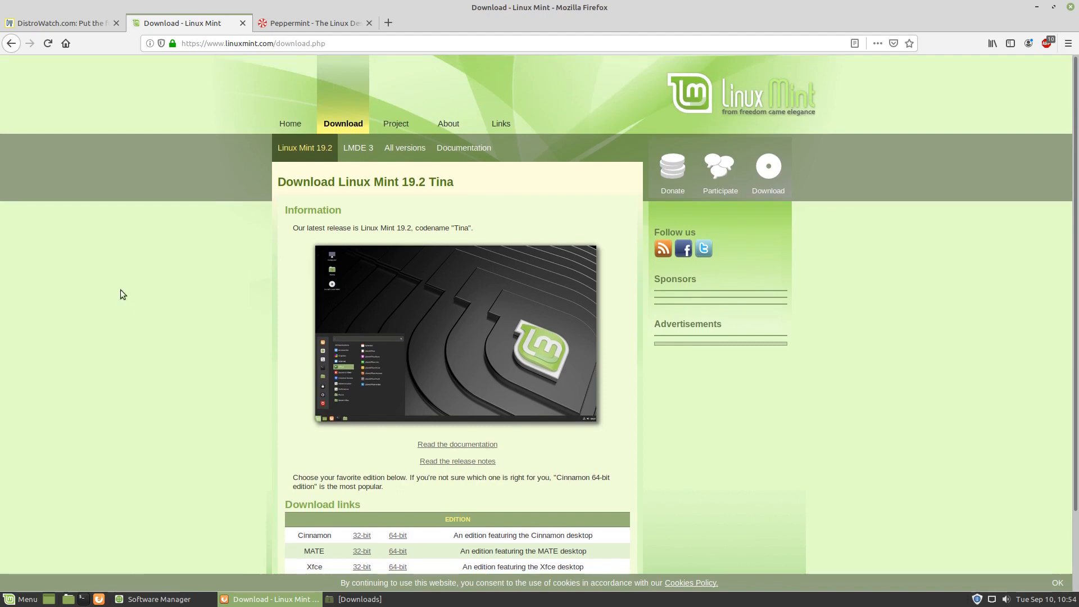
View the Peppermint homepage, and find Peppermint in DistroWatch's page hit ranking.
click(308, 26)
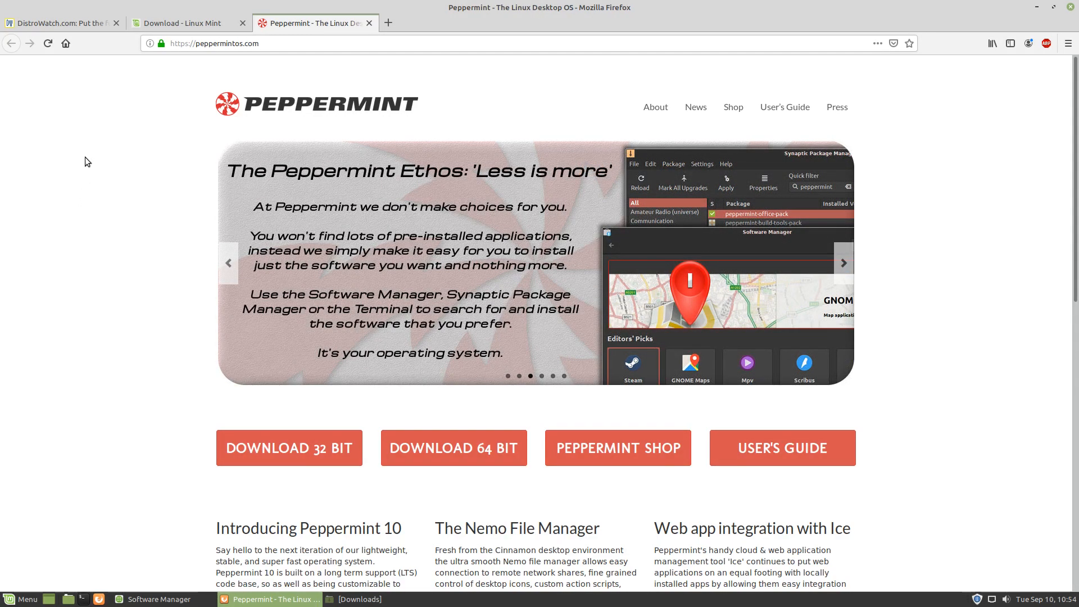
click(76, 25)
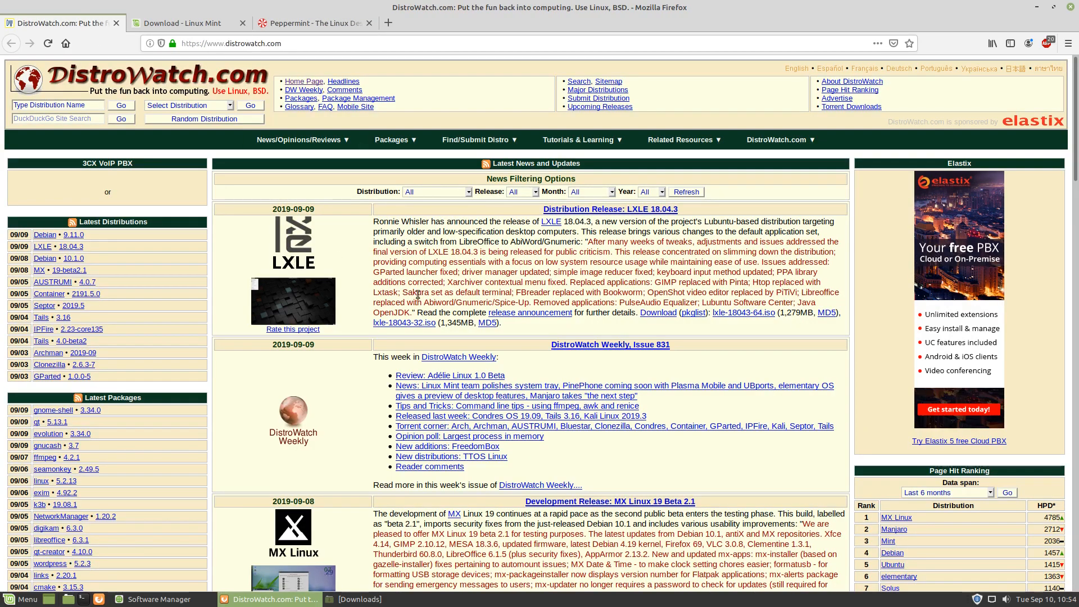
scroll(817, 234, down, 8)
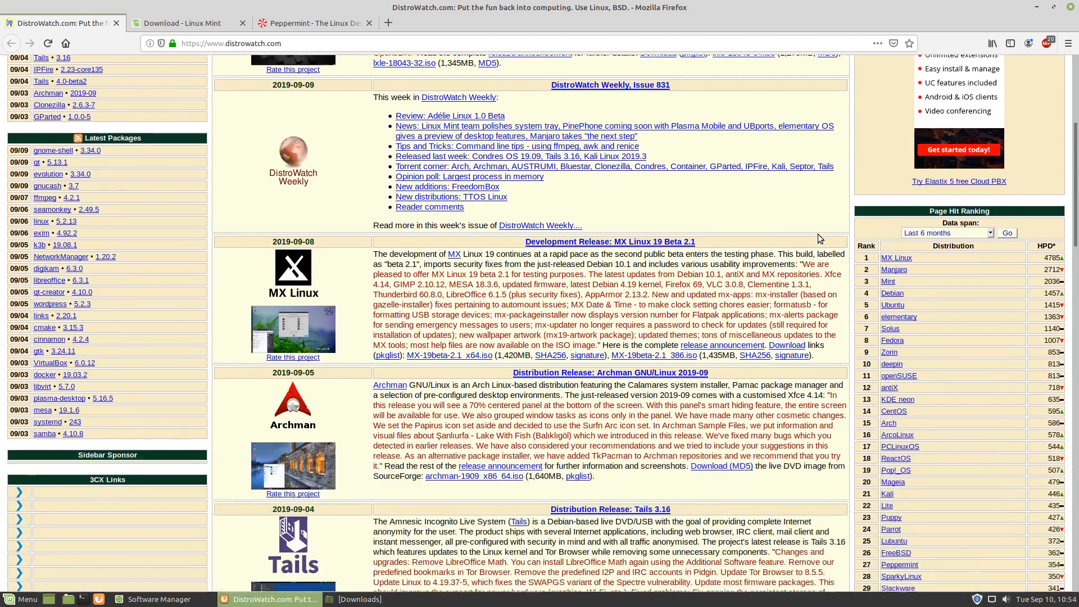
scroll(818, 234, down, 1)
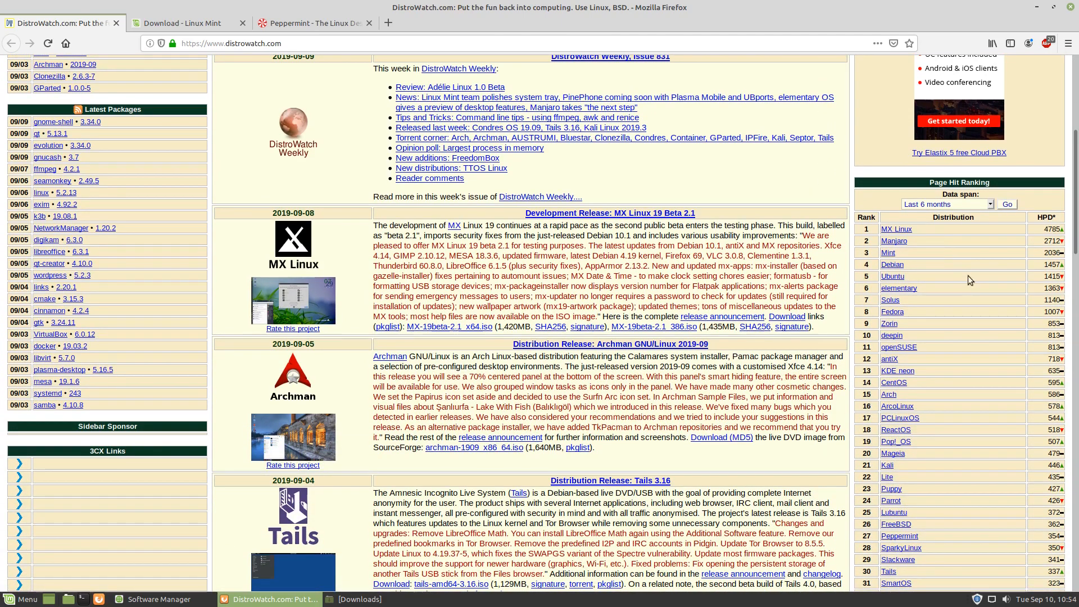
scroll(968, 278, down, 2)
scroll(970, 288, down, 3)
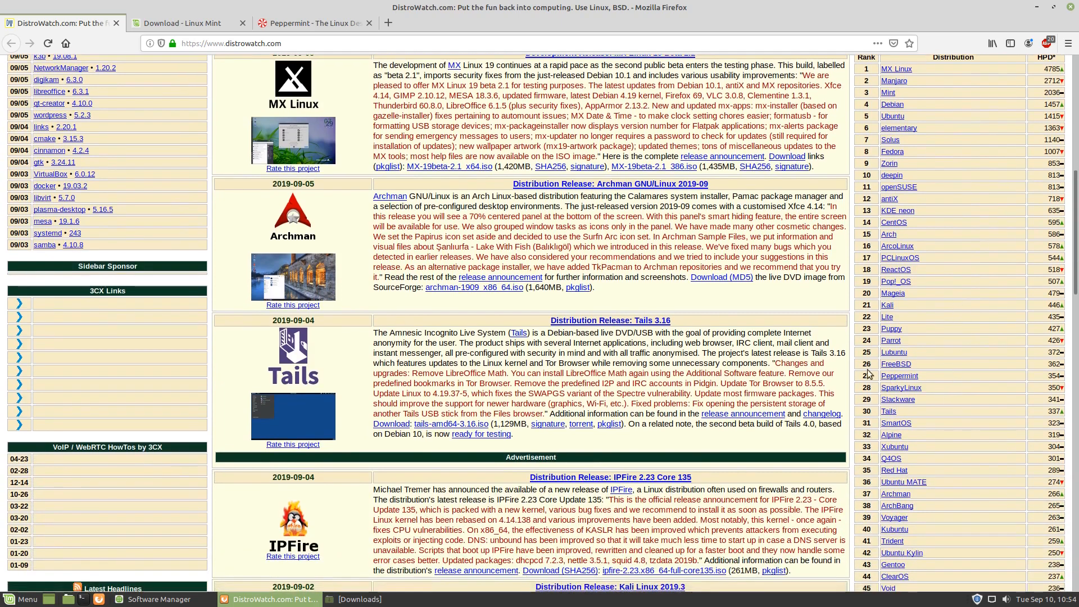
drag(861, 375, 947, 381)
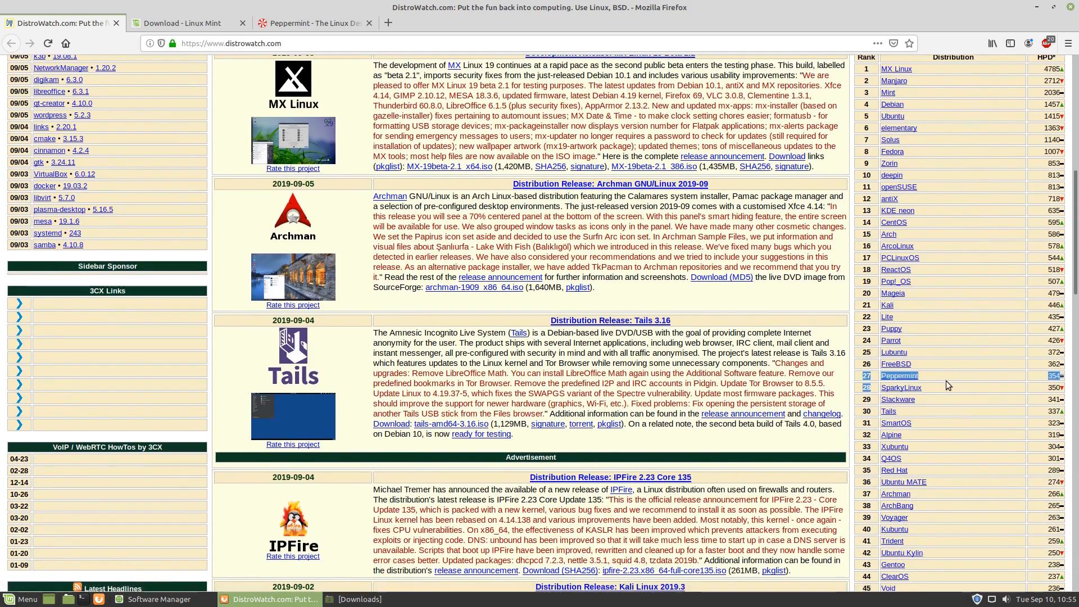
click(757, 243)
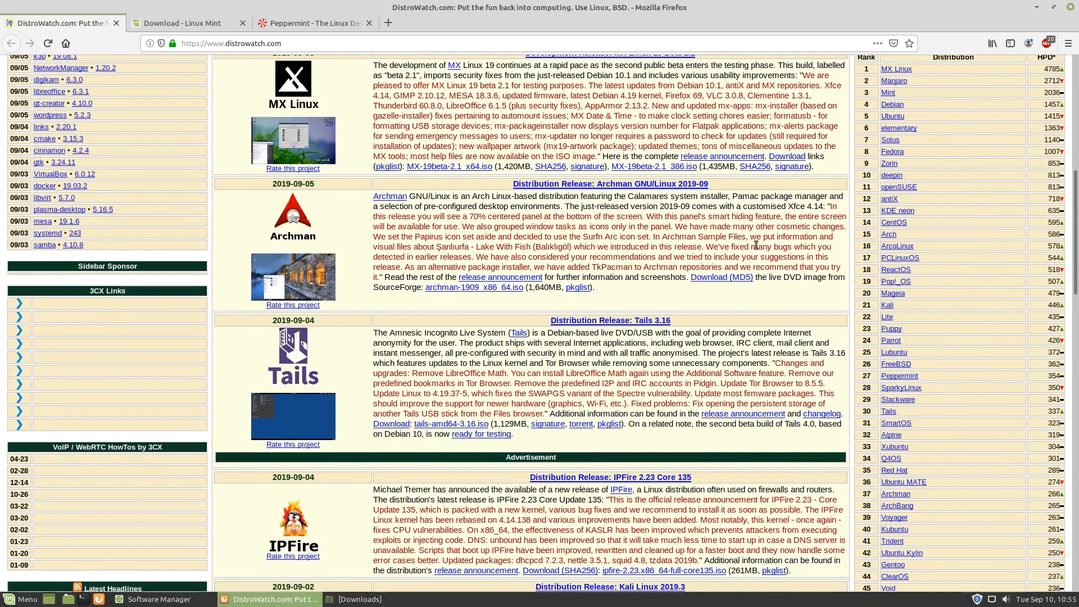
Minimise the browser, return to the virtualbox results in Software Manager and close Software Manager.
click(1037, 7)
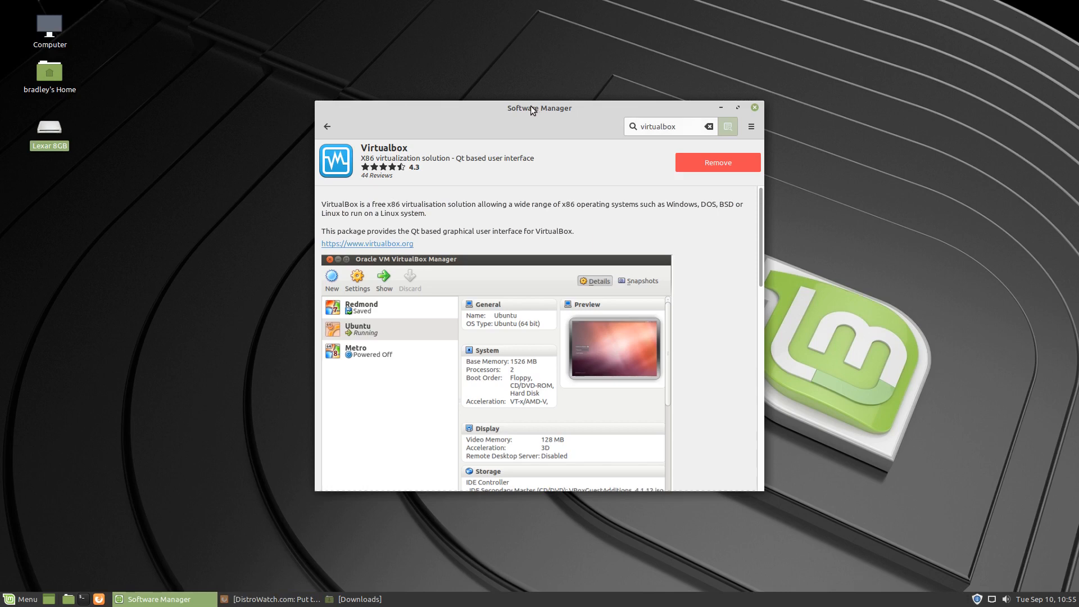
click(327, 126)
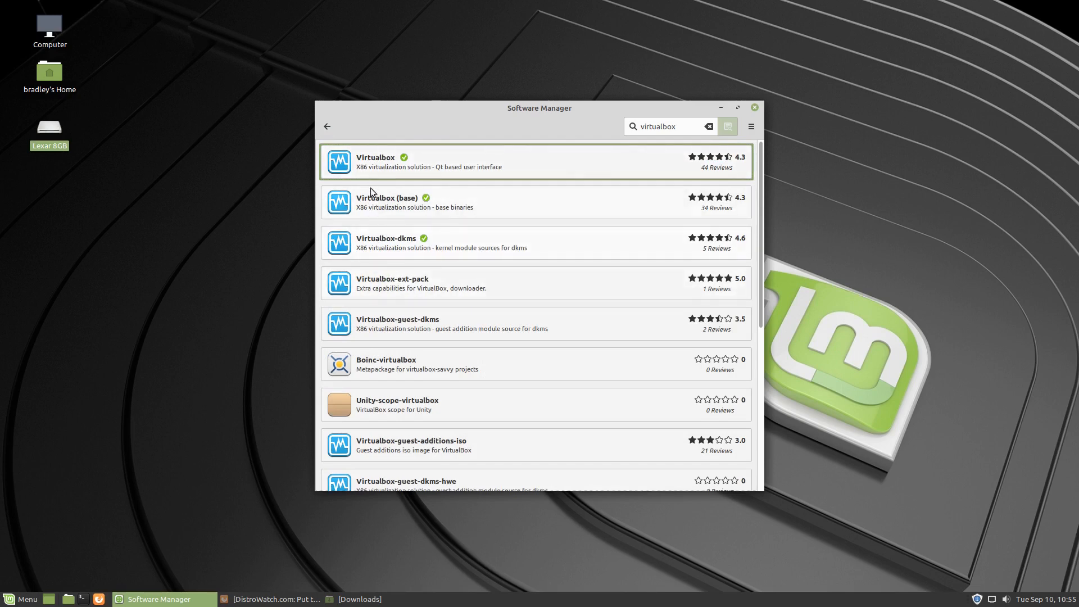
click(755, 108)
click(253, 599)
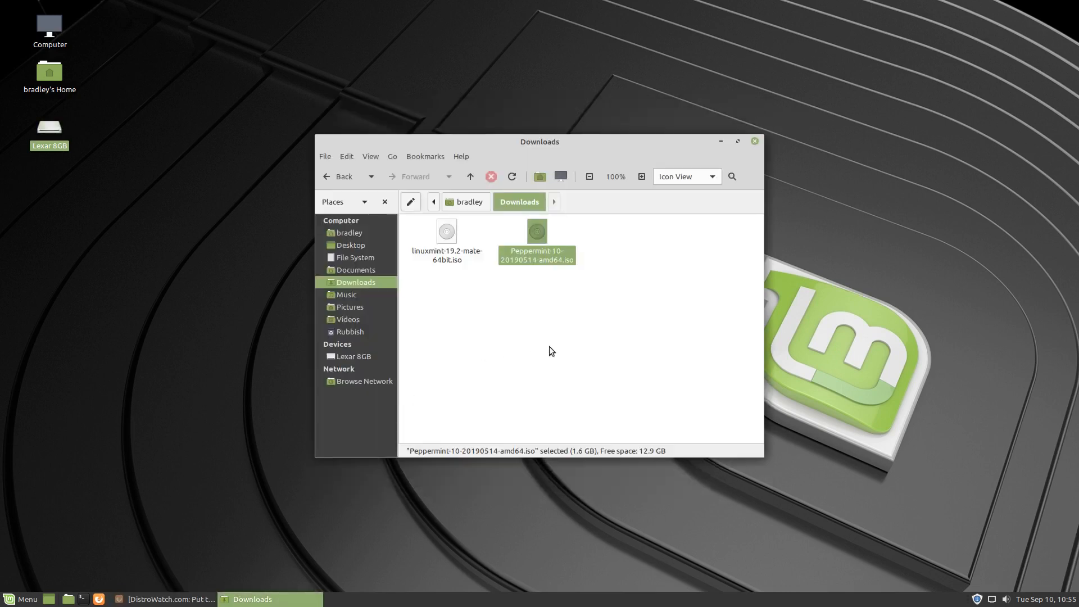
click(446, 256)
click(532, 251)
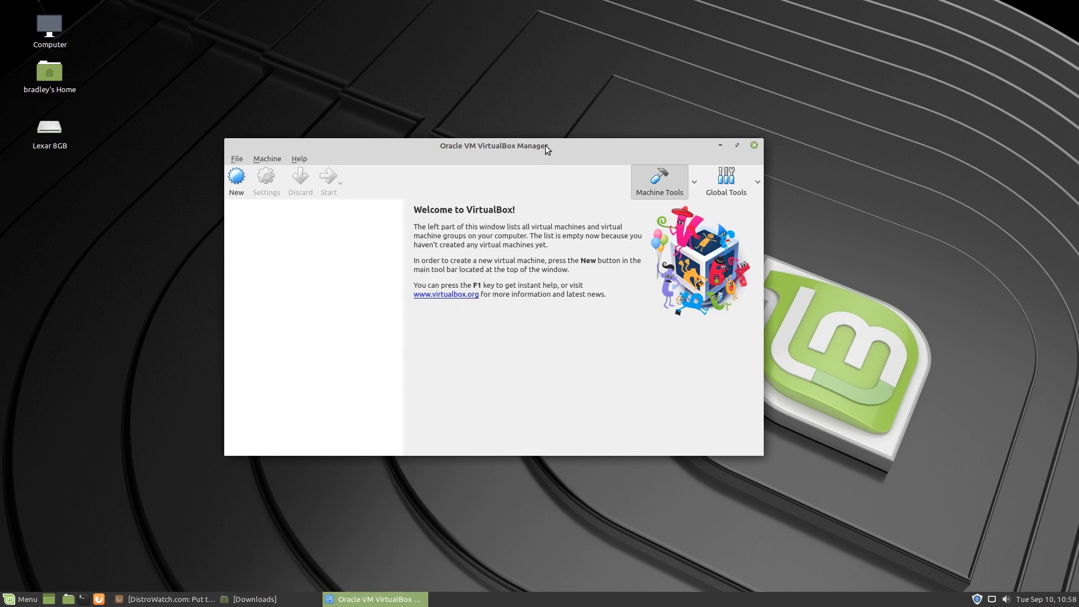
In Oracle VM VirtualBox Manager, expand the VB Demo group to view its virtual machines and collapse it again.
drag(545, 145, 535, 138)
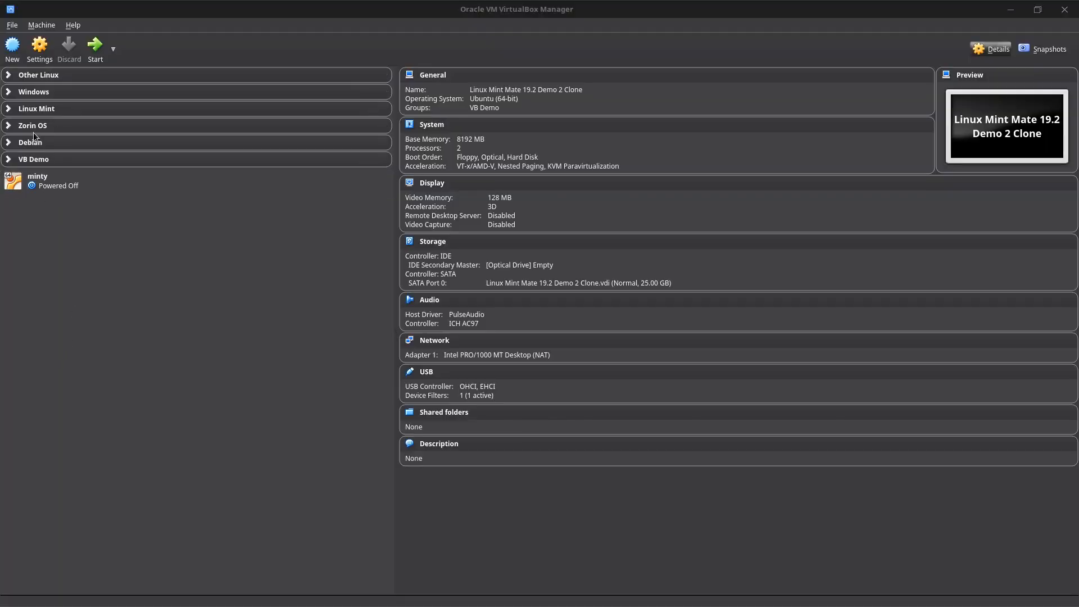
click(8, 160)
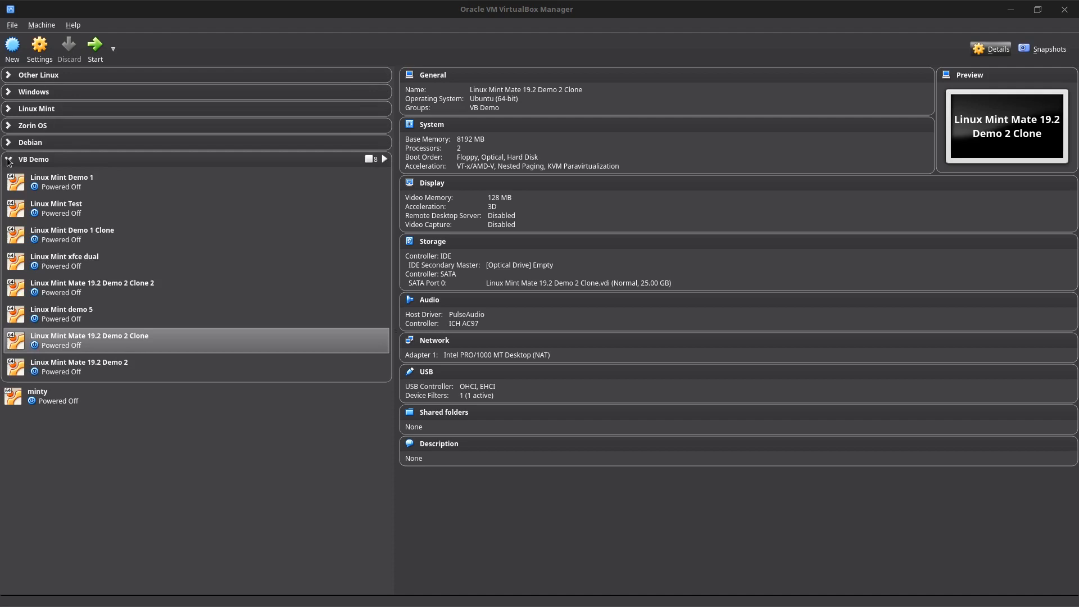
click(8, 160)
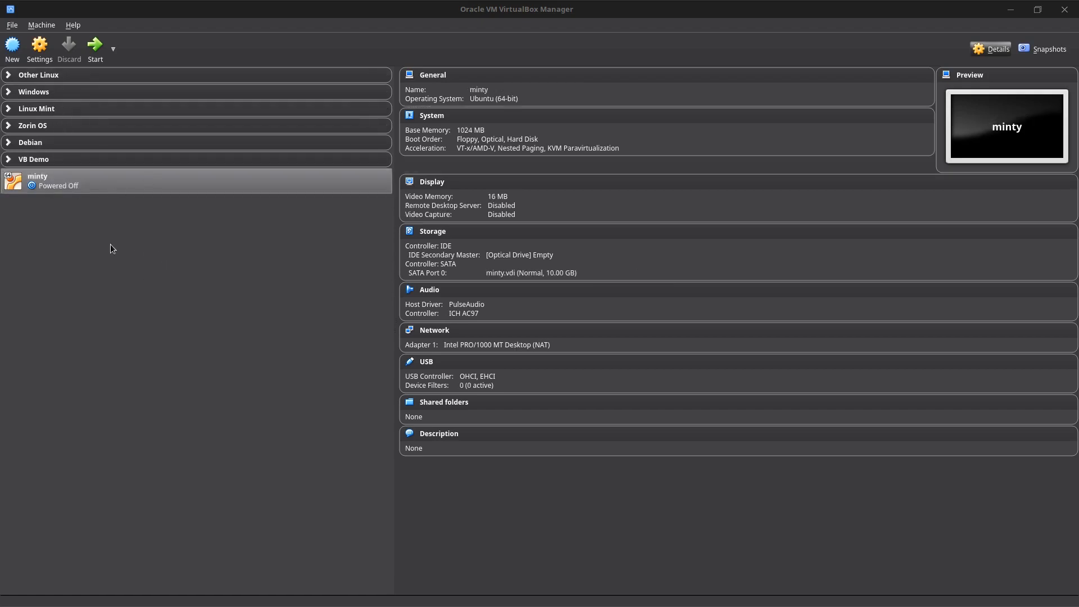
Start a new virtual machine named "Linux Peppermint" with type Linux and version Ubuntu (64-bit).
click(13, 47)
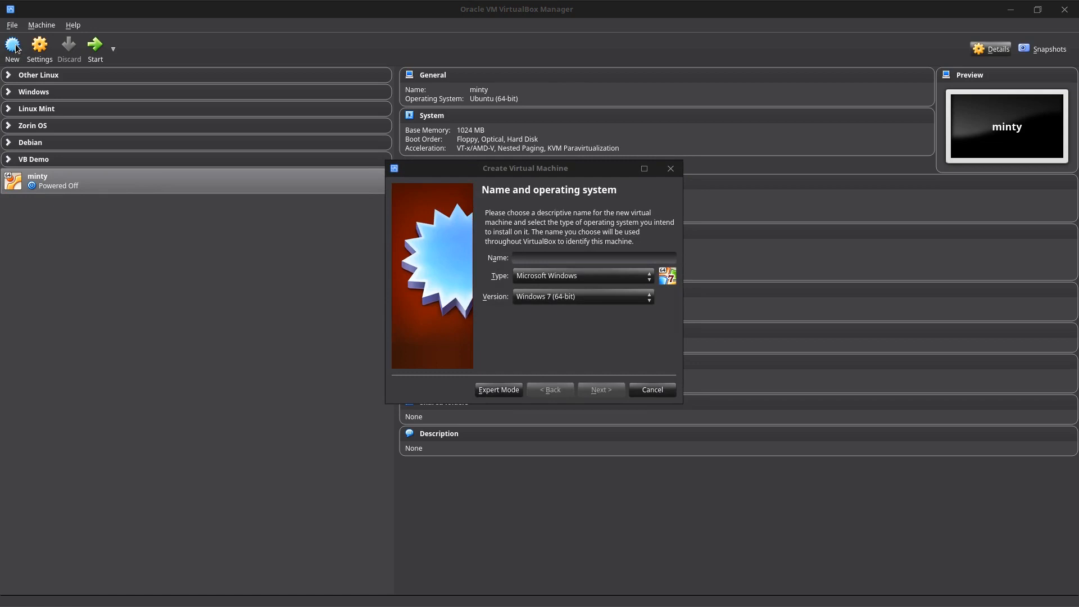
text(Linux )
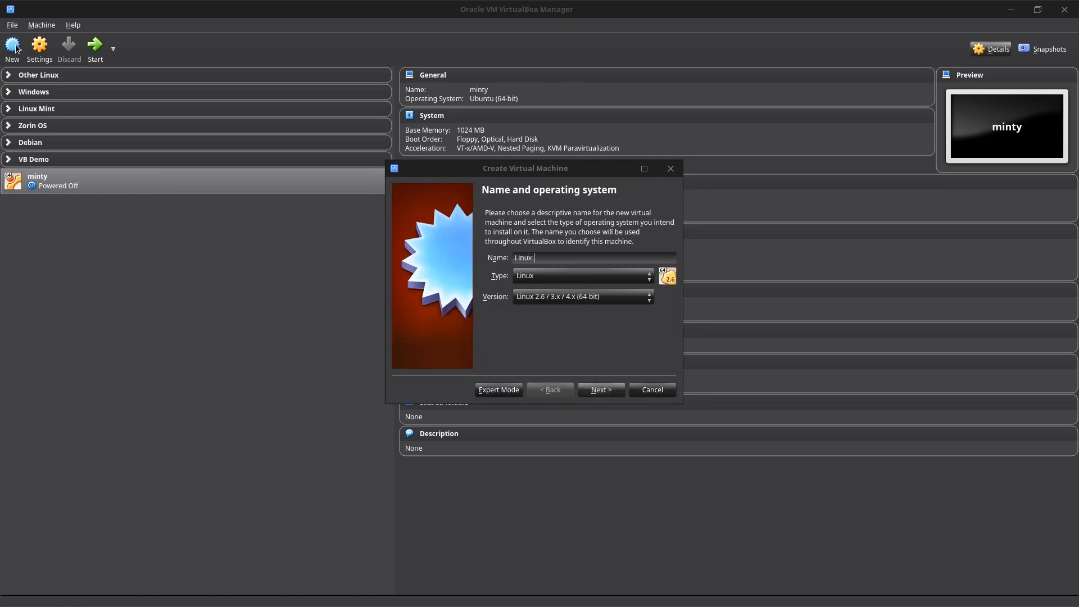
text(Peppermint)
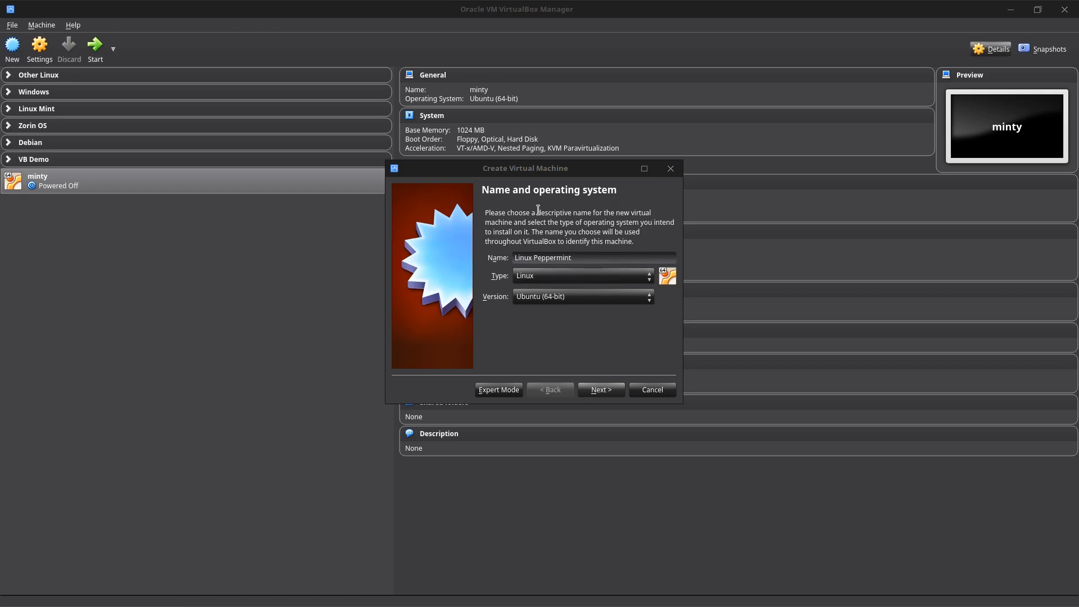
drag(601, 173, 608, 195)
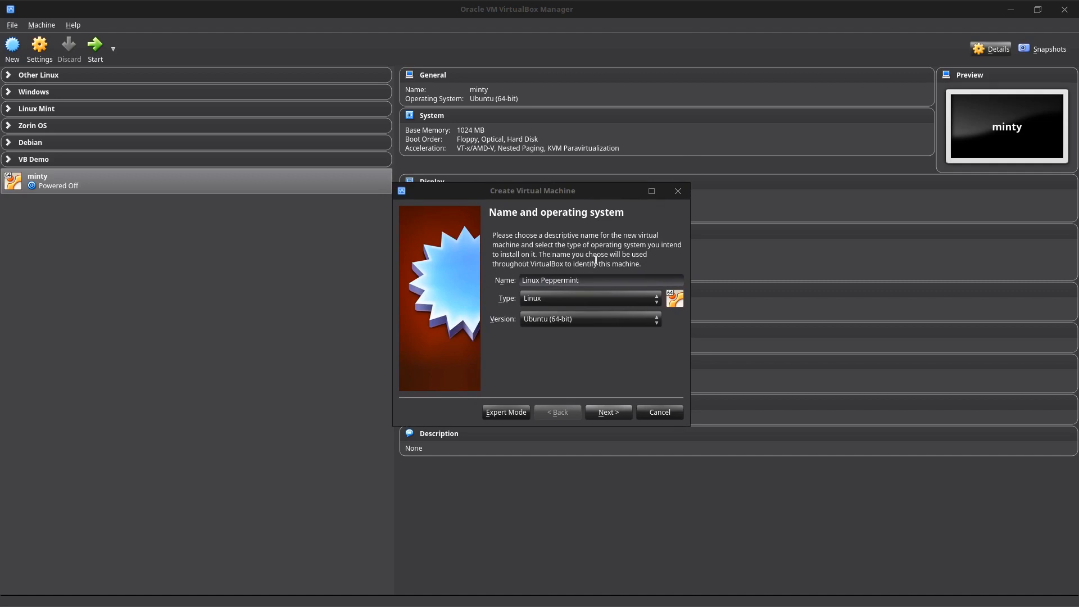
click(624, 415)
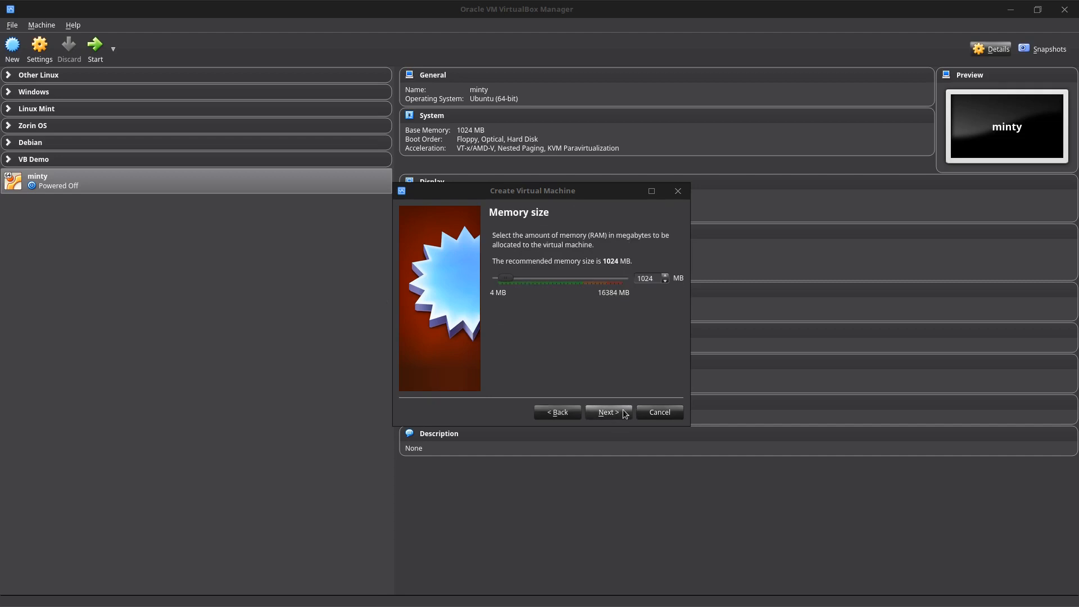
Allocate 4096 MB of memory to the new virtual machine and proceed to the hard disk options.
drag(505, 279, 527, 275)
drag(654, 278, 627, 278)
click(609, 412)
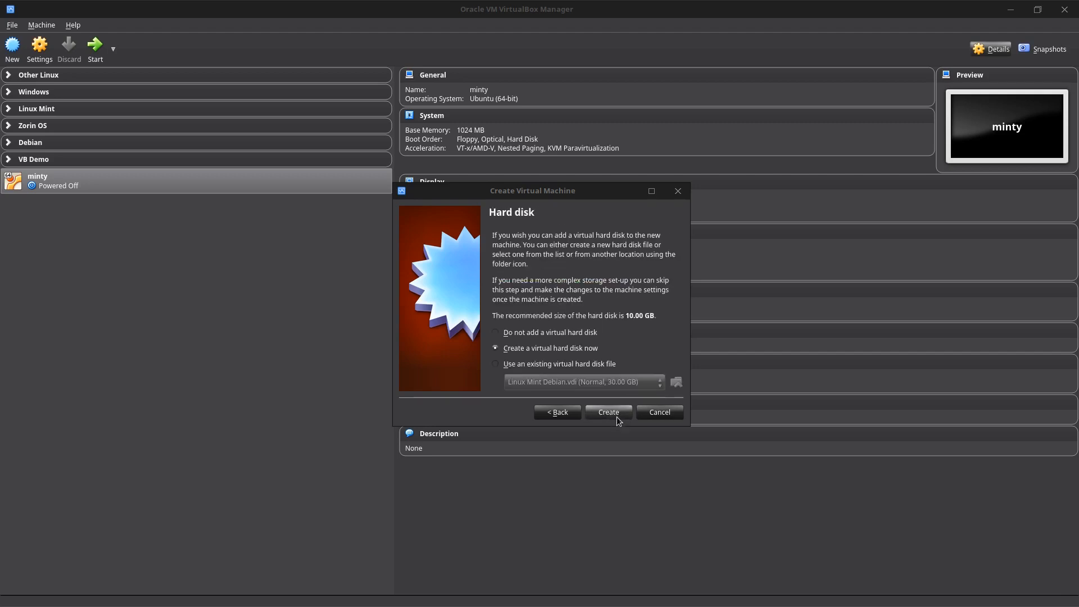
click(558, 412)
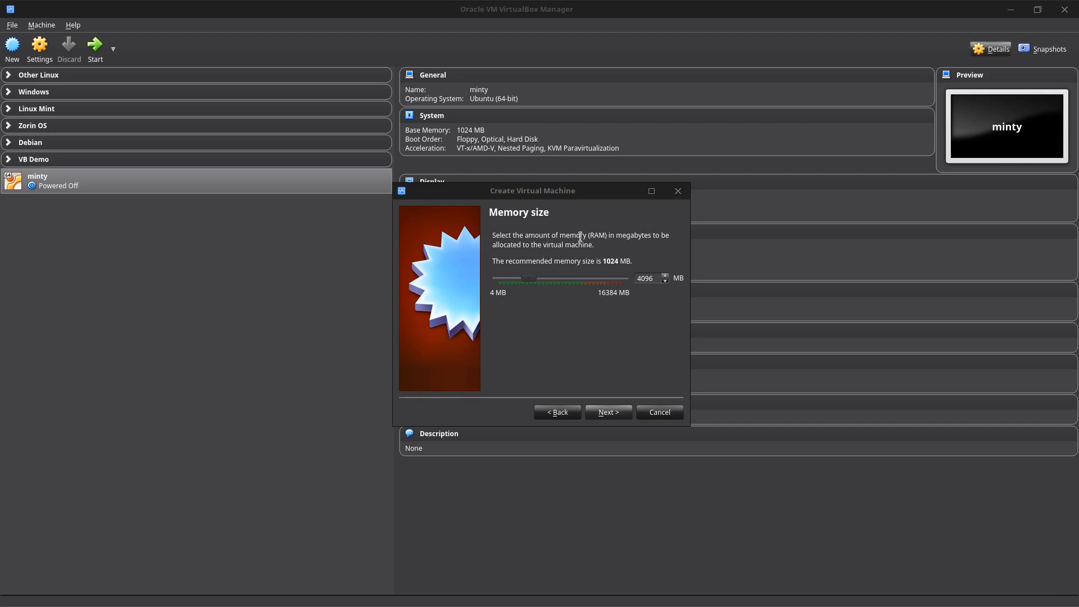
click(620, 413)
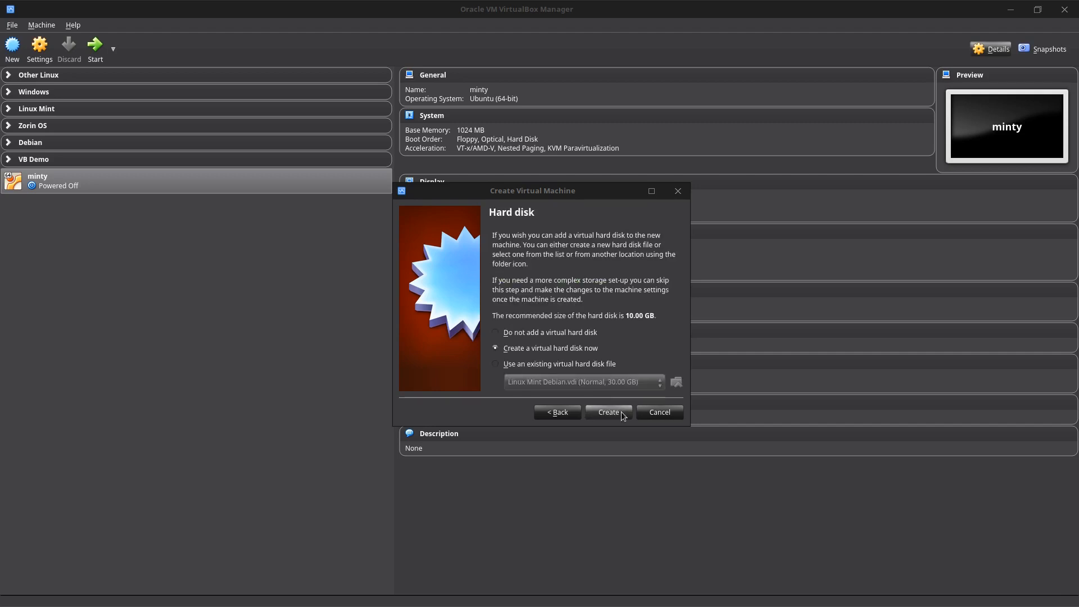
Create a VDI virtual hard disk of 60 GB for the Linux Peppermint virtual machine.
click(621, 415)
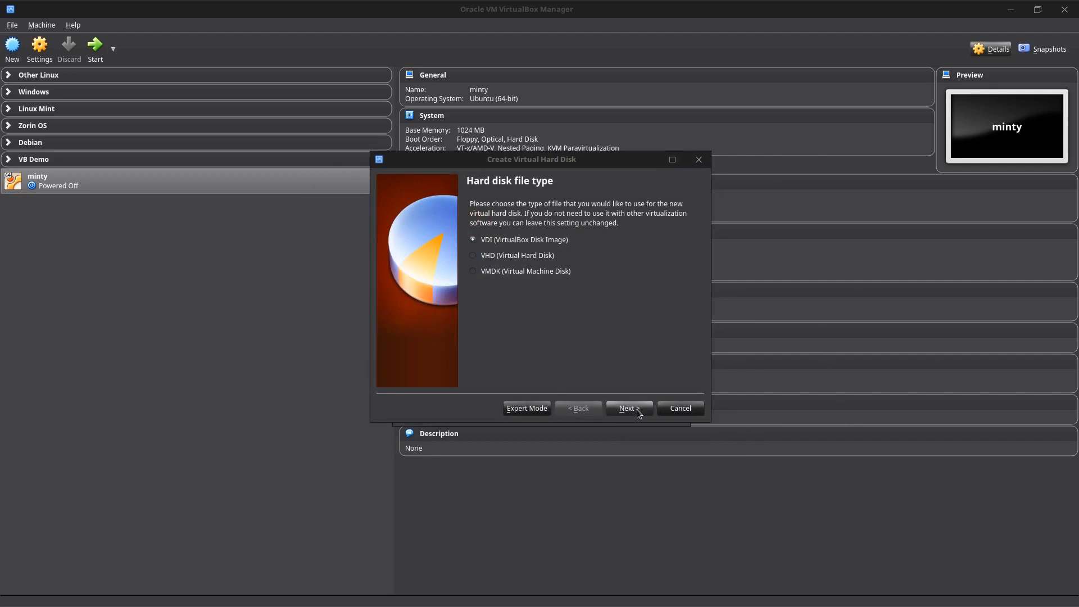
click(639, 414)
click(631, 410)
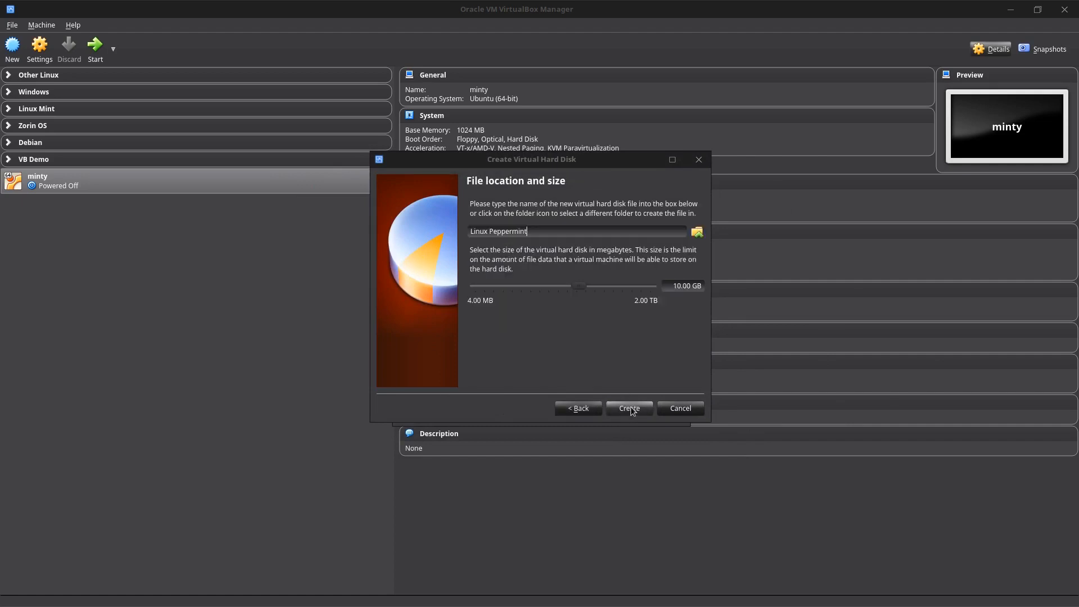
double_click(674, 286)
text(20)
key(BackSpace)
key(BackSpace)
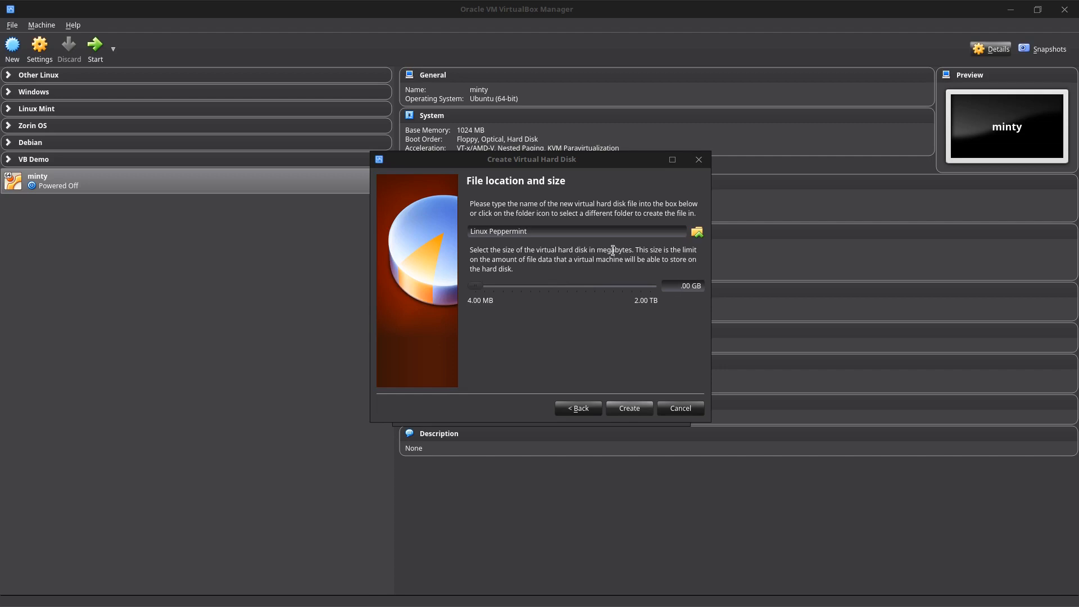
text(60)
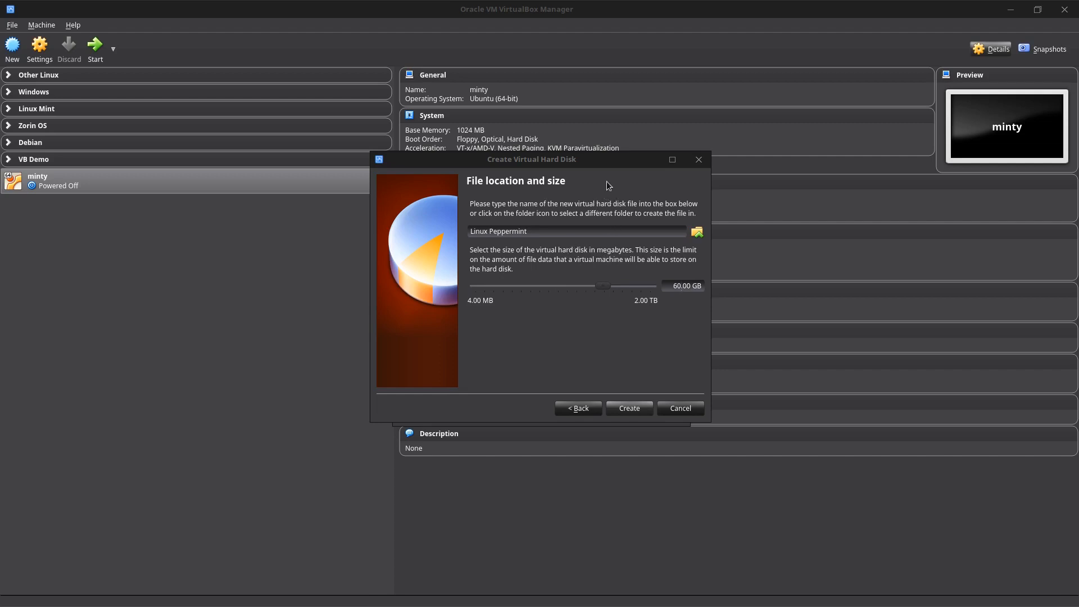
click(640, 408)
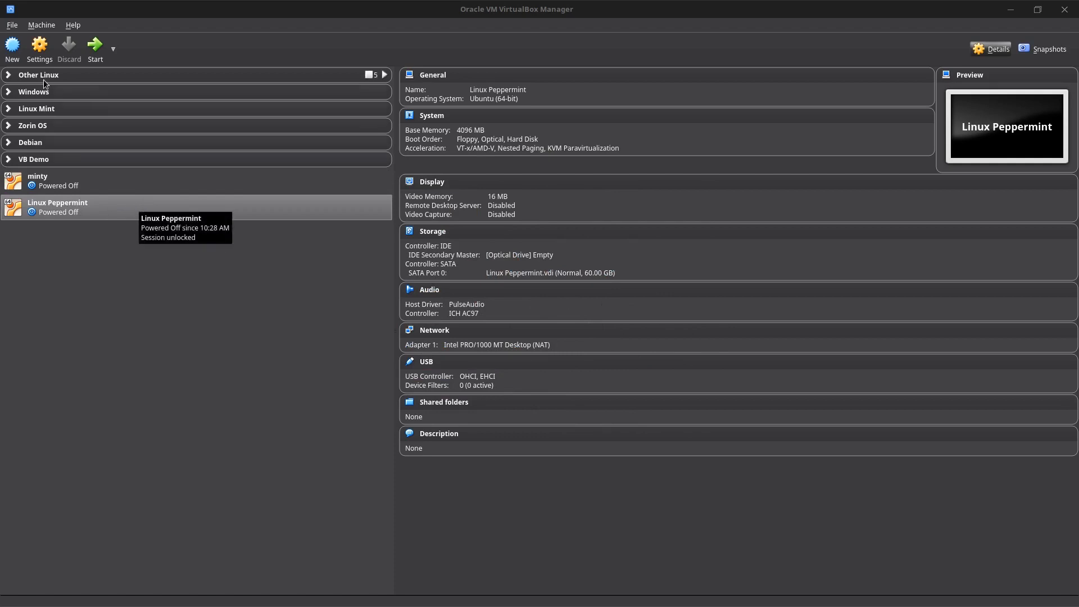
Open the Linux Peppermint machine's settings and change its name to "Linux Peppermint 10".
right_click(130, 201)
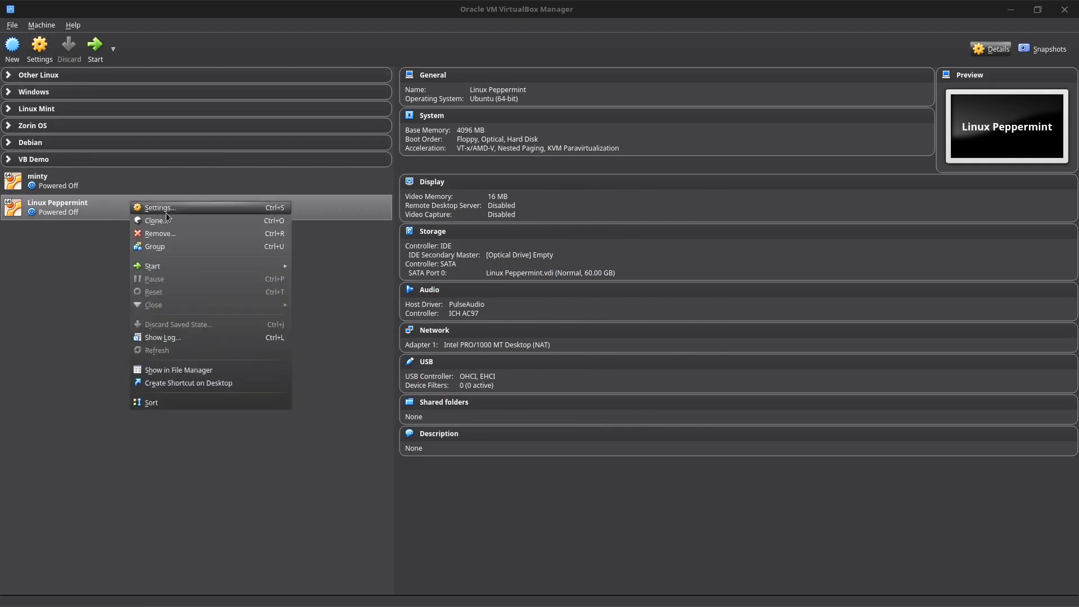
click(188, 209)
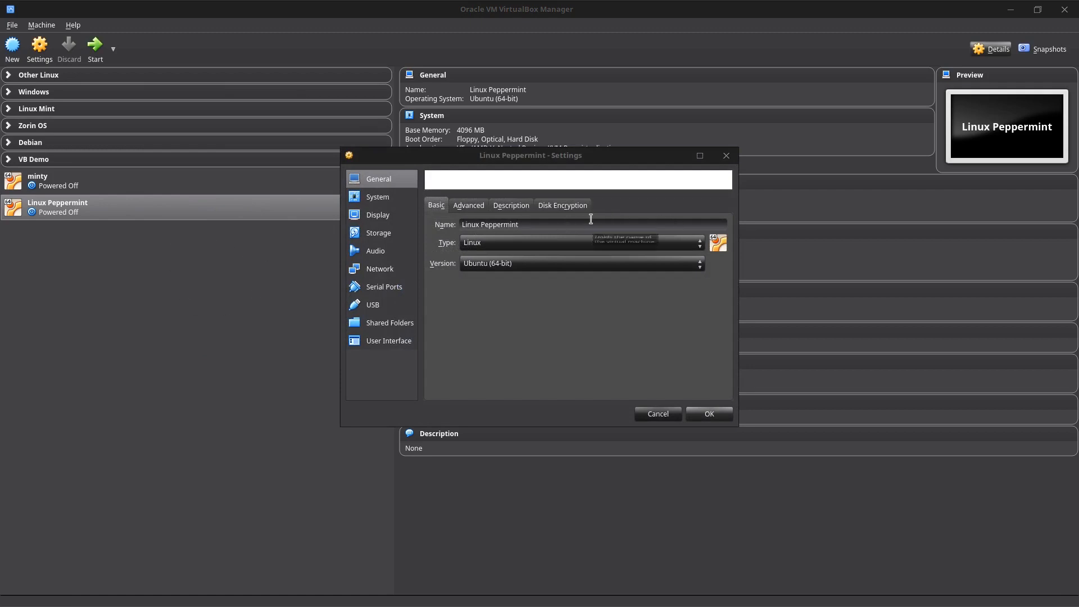
text(10)
Set the virtual machine's processor count to 2 and its video memory to 128 MB.
click(370, 197)
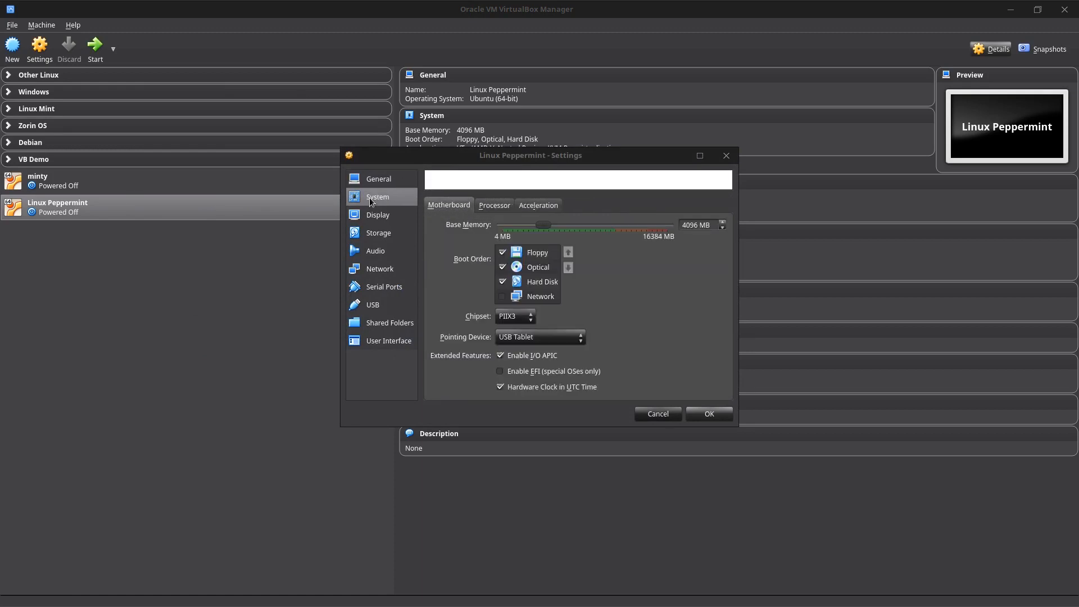
click(495, 208)
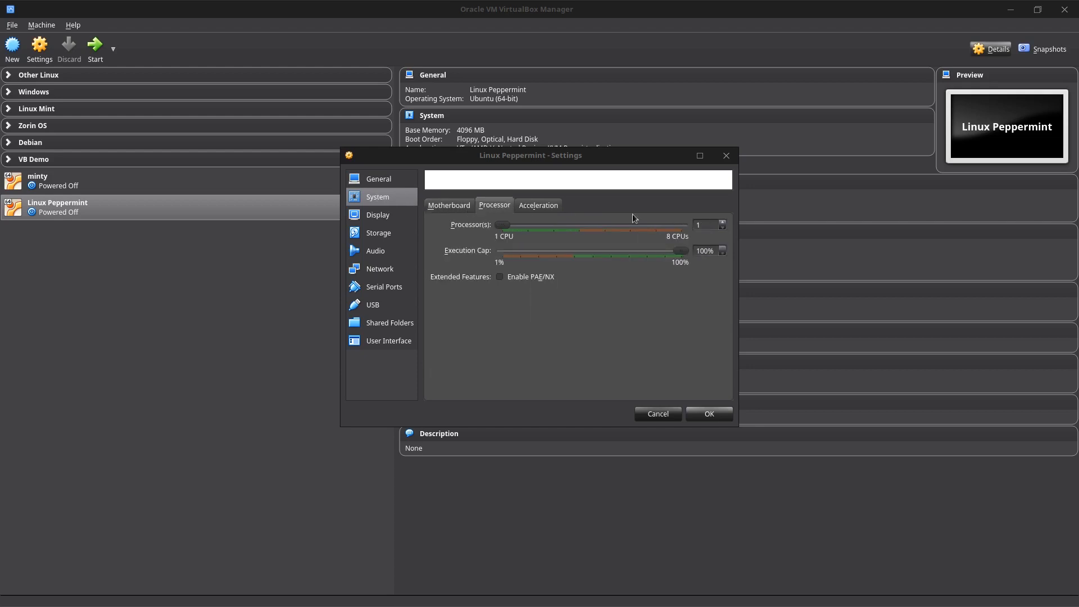
click(723, 222)
click(377, 216)
drag(508, 224, 677, 224)
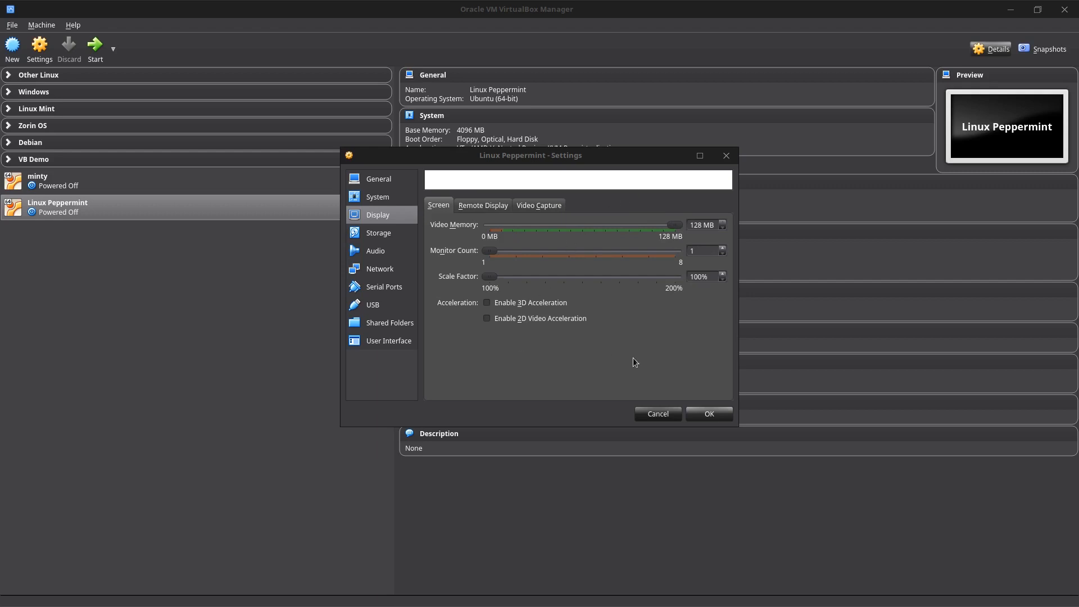
click(490, 303)
click(487, 318)
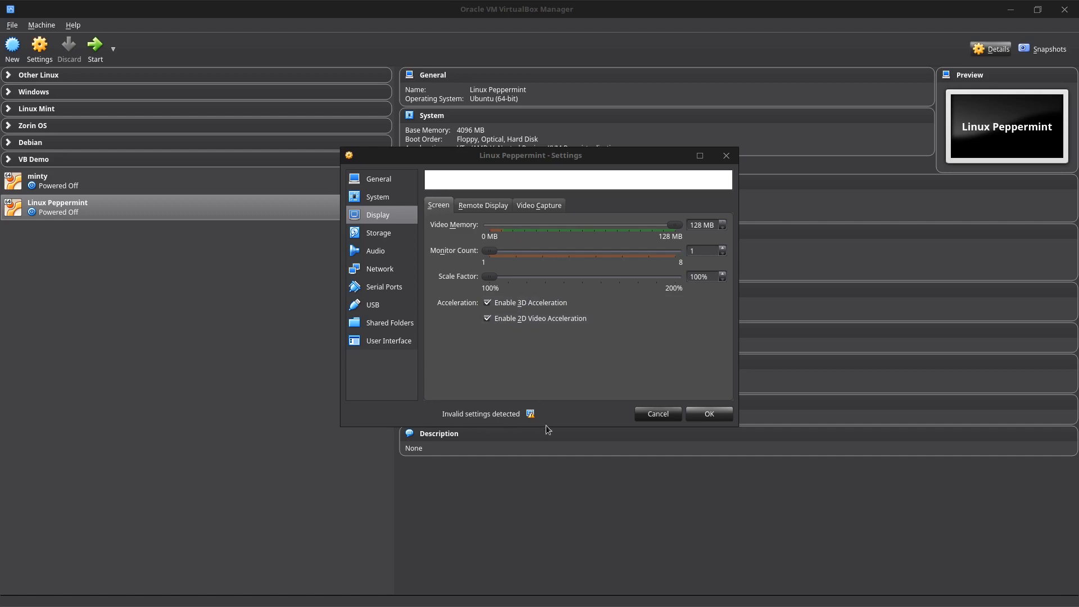
click(488, 303)
click(500, 318)
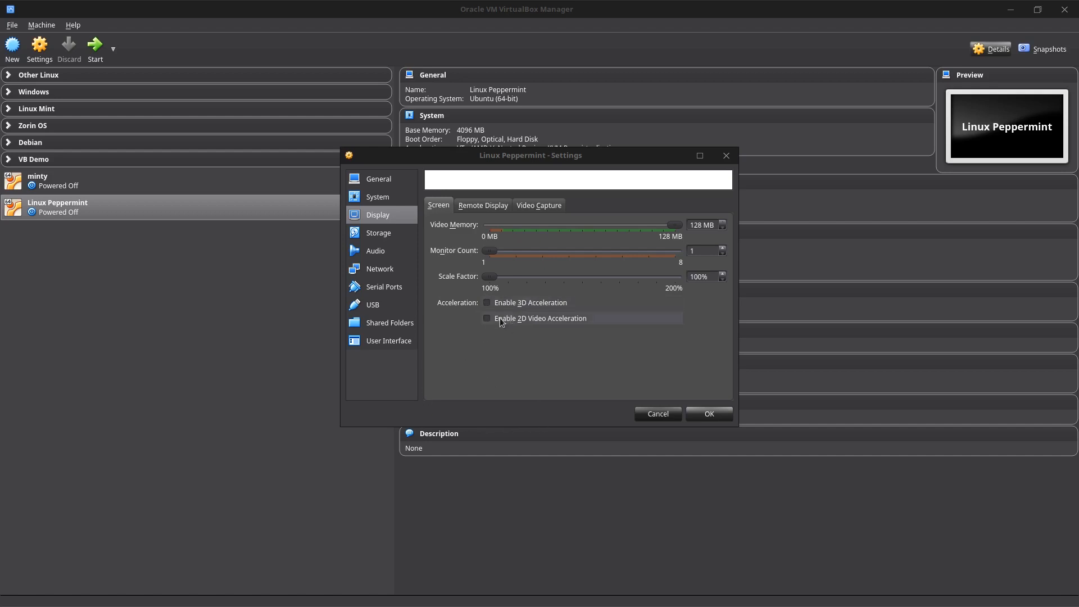
Enable 3D acceleration, check the storage devices and save the virtual machine's settings.
click(501, 304)
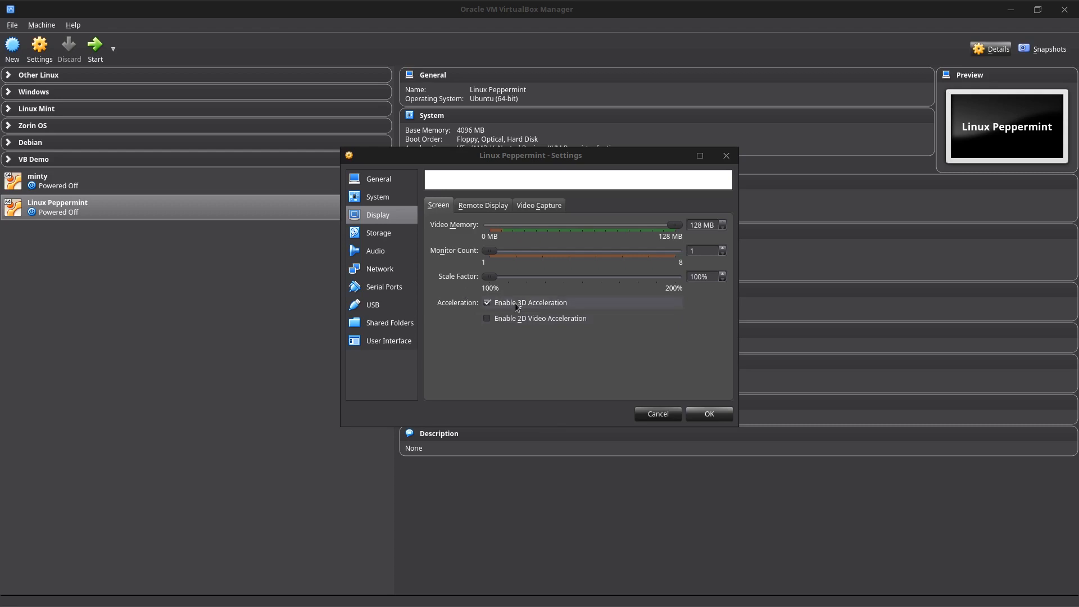
click(385, 235)
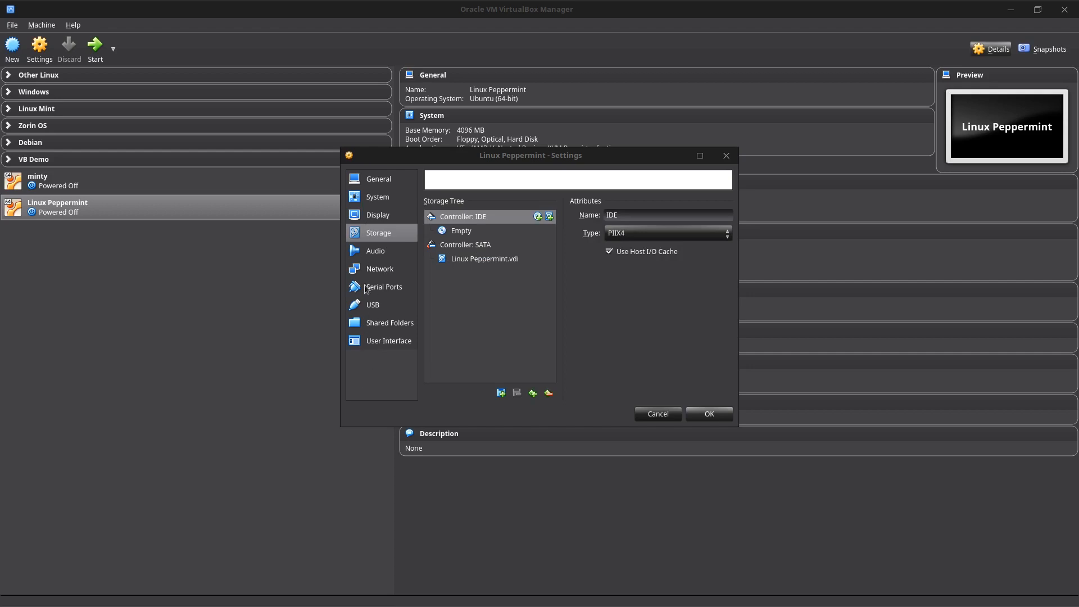
click(711, 416)
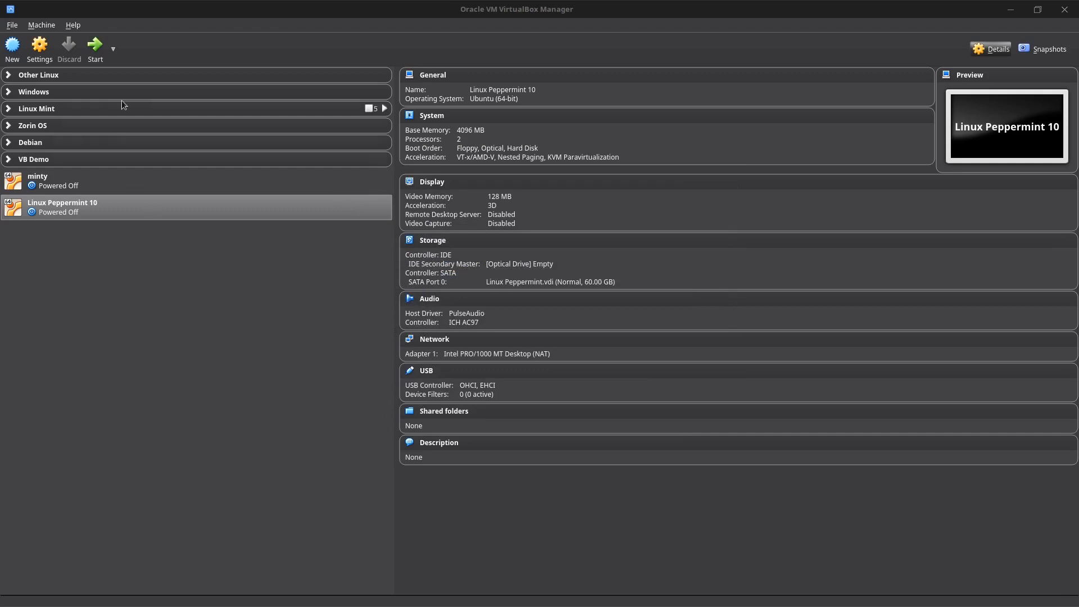
click(96, 47)
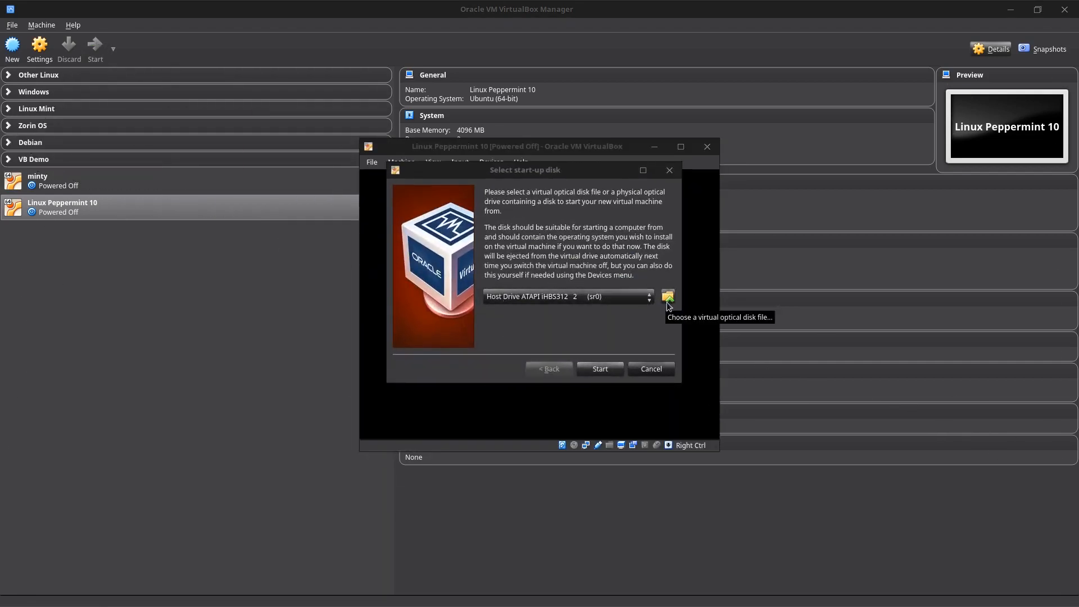
click(669, 296)
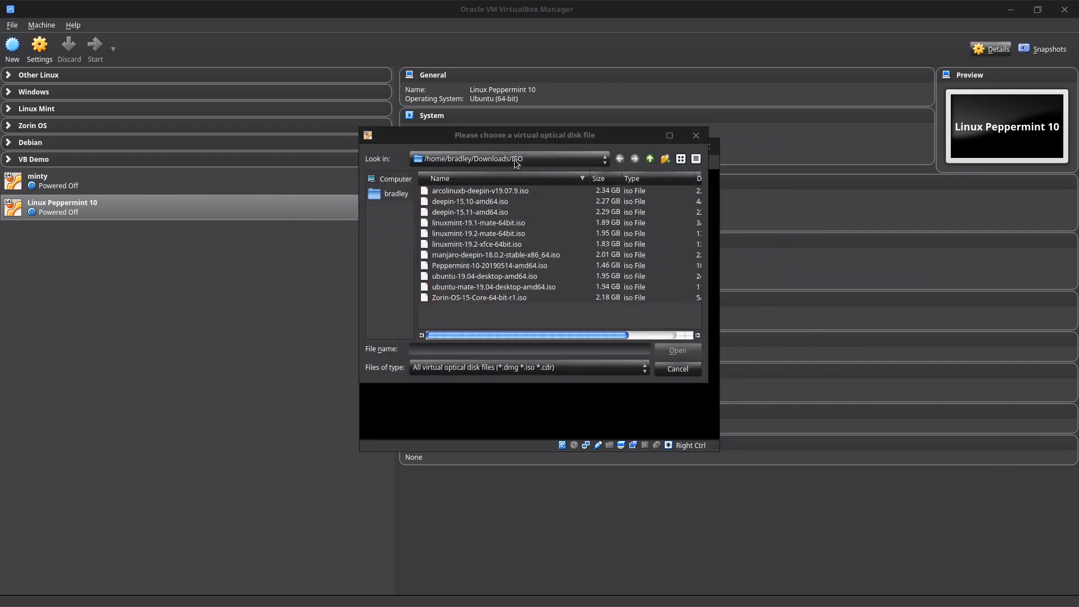
click(450, 265)
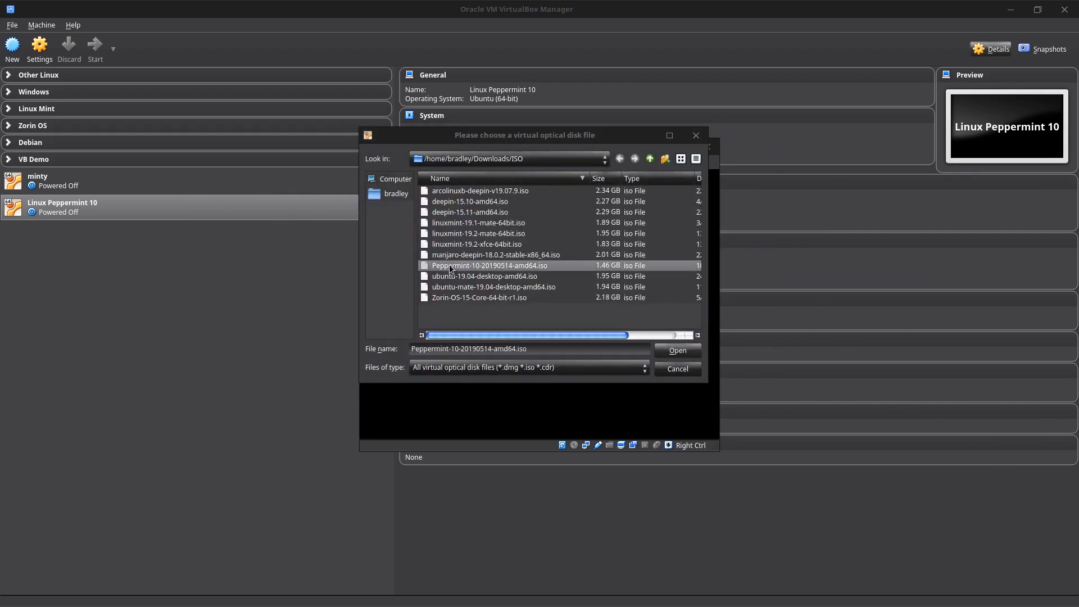
click(677, 350)
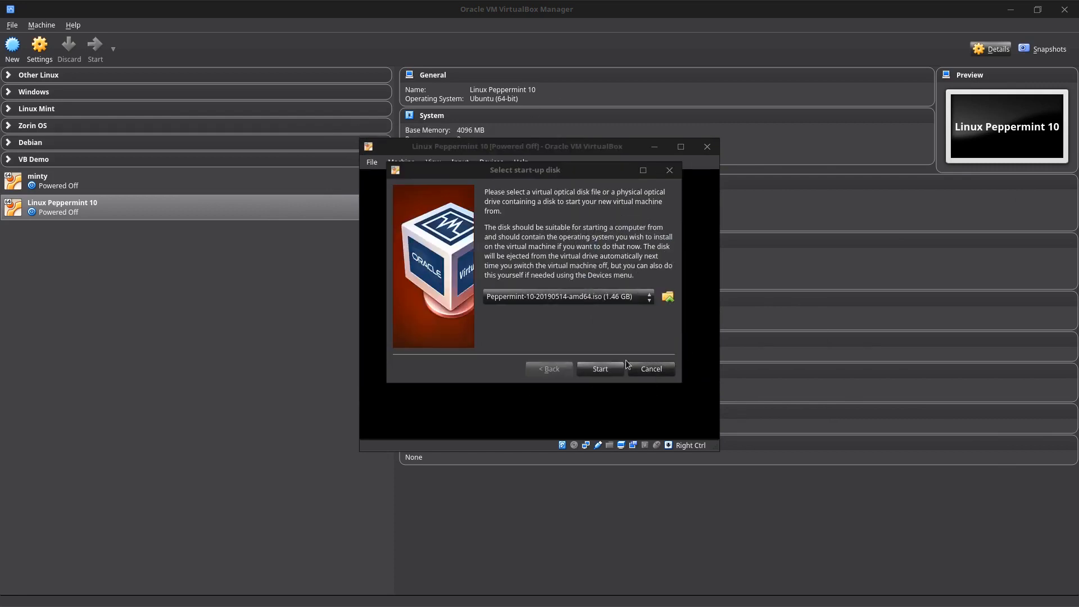
click(611, 371)
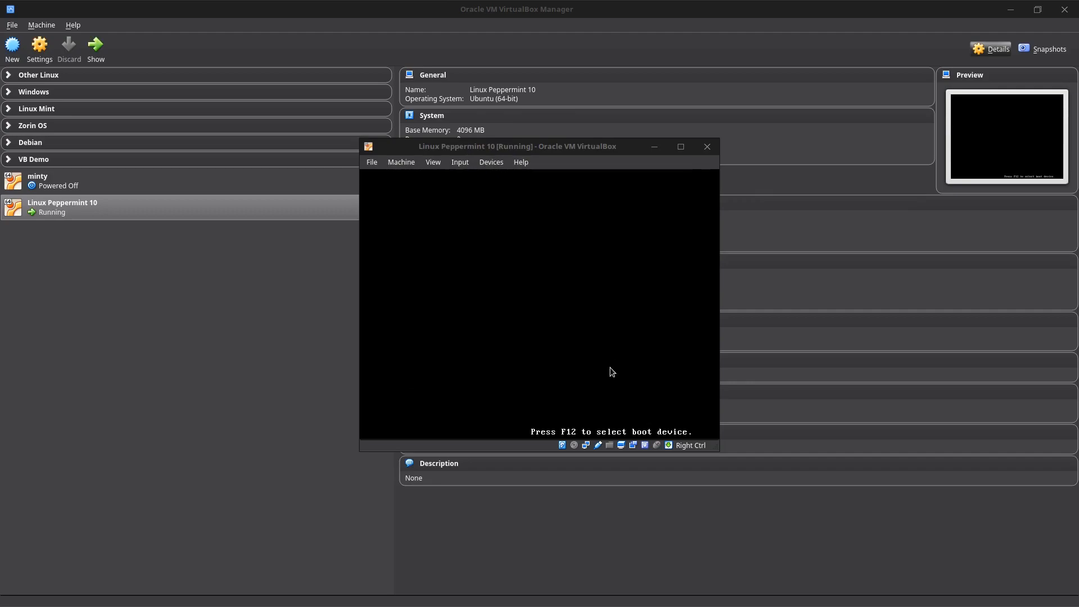
key(ctrl+f)
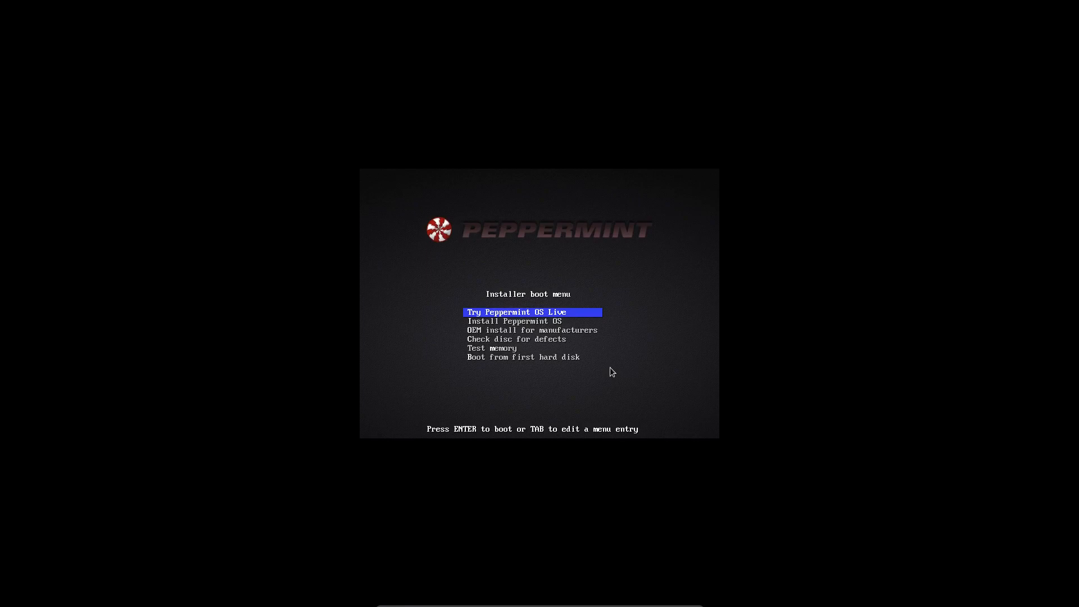
key(Return)
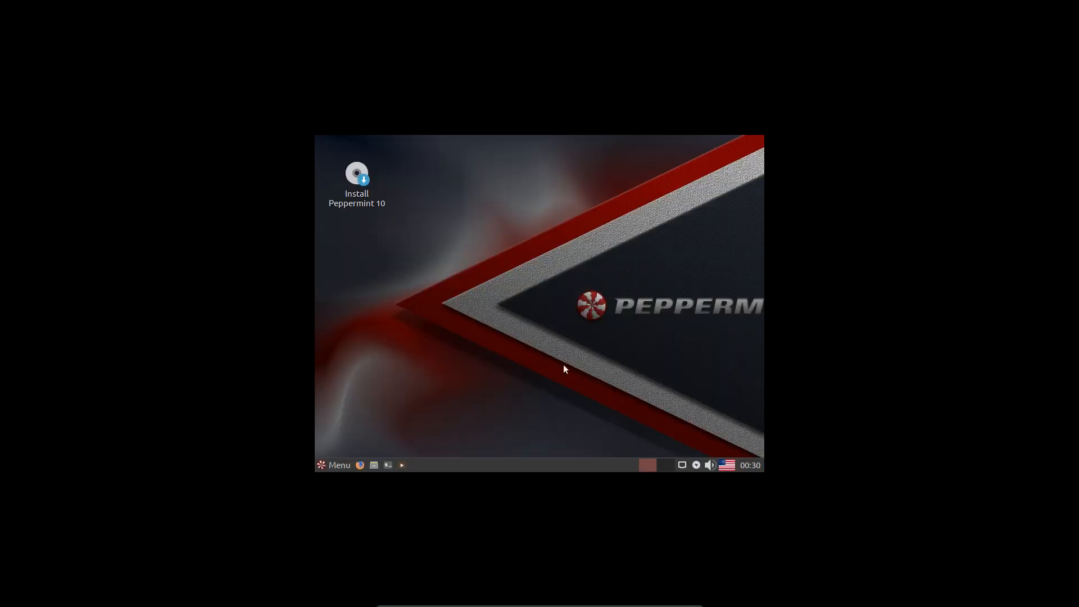
Log out of the live session and log back in with the username "peppermint", leaving the password blank.
click(330, 464)
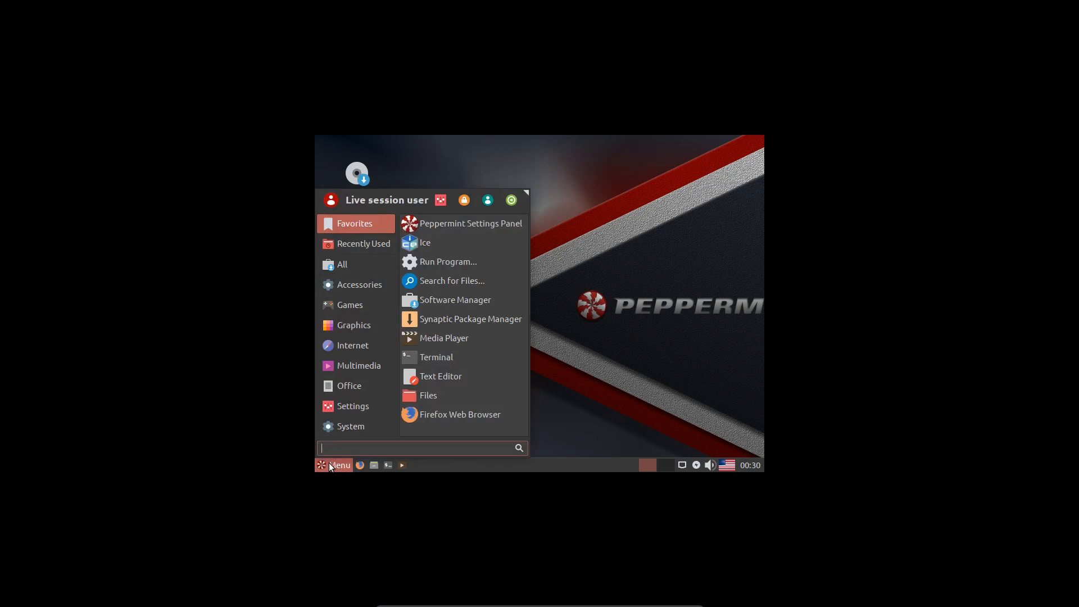
click(514, 192)
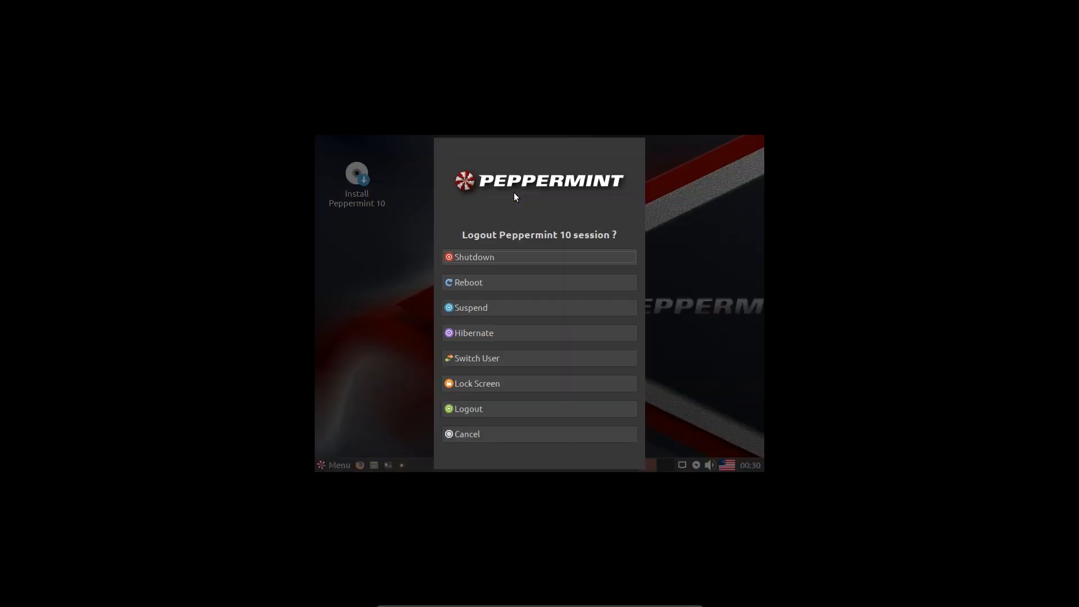
click(504, 408)
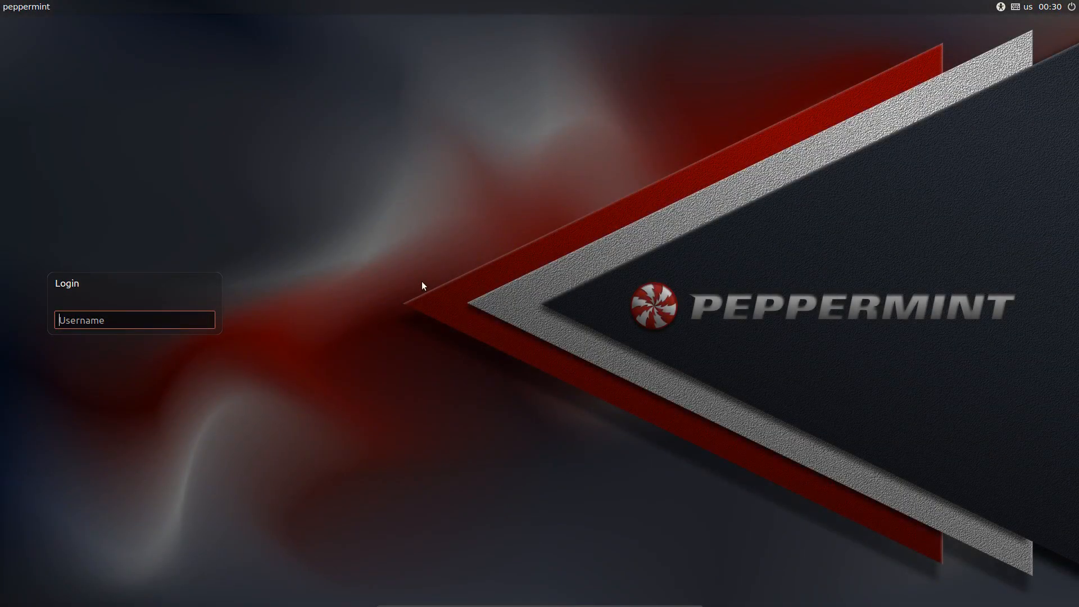
text(peppermint)
key(Return)
key(Return)
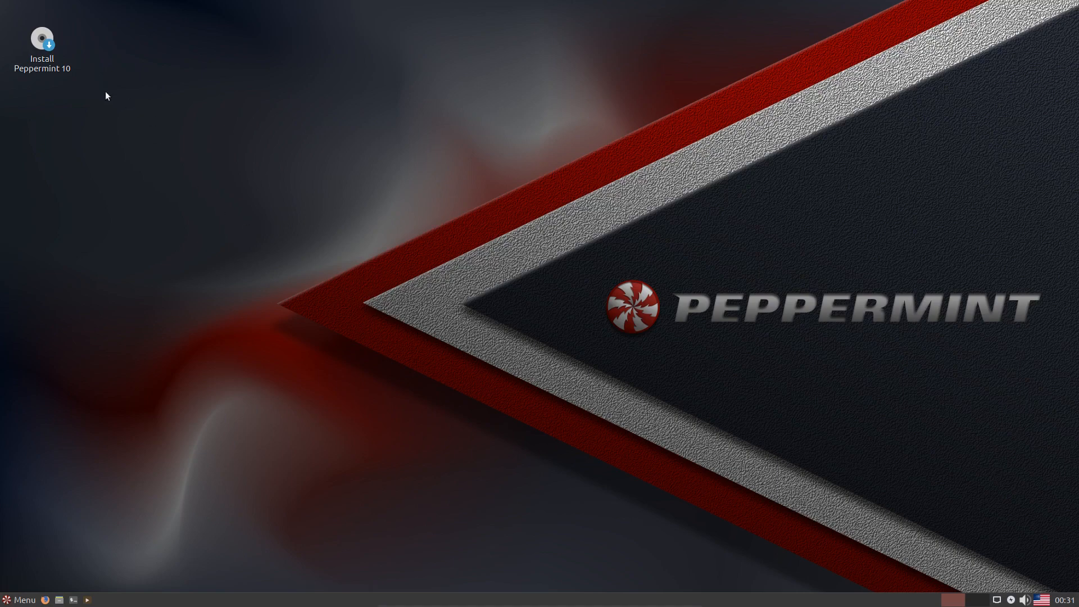
Install Peppermint 10 in English with the English (US) keyboard, normal installation, updates downloaded during setup, and the whole disk erased.
click(46, 67)
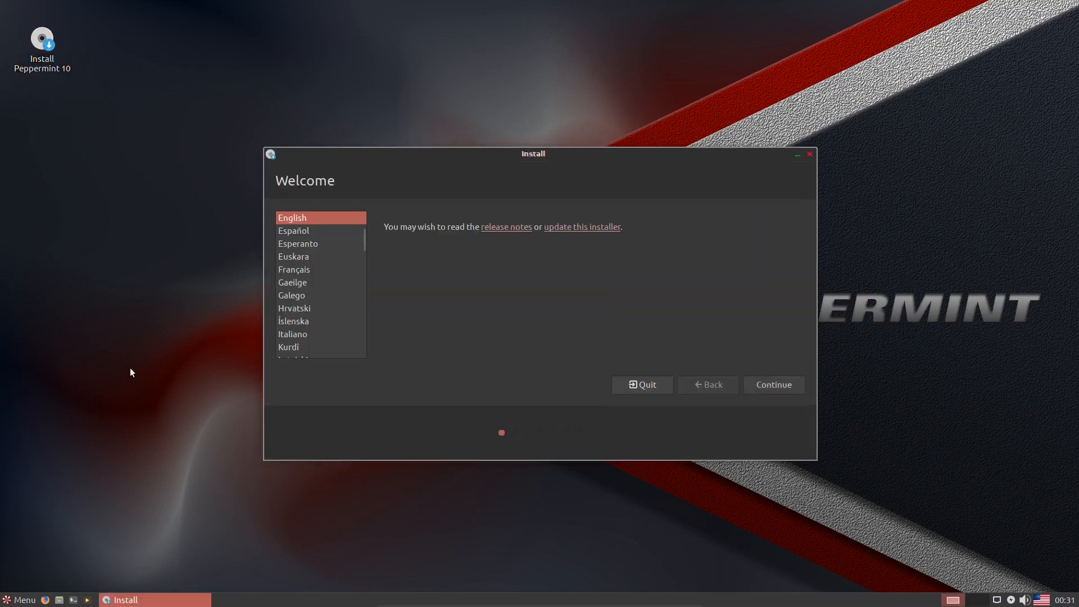
click(781, 384)
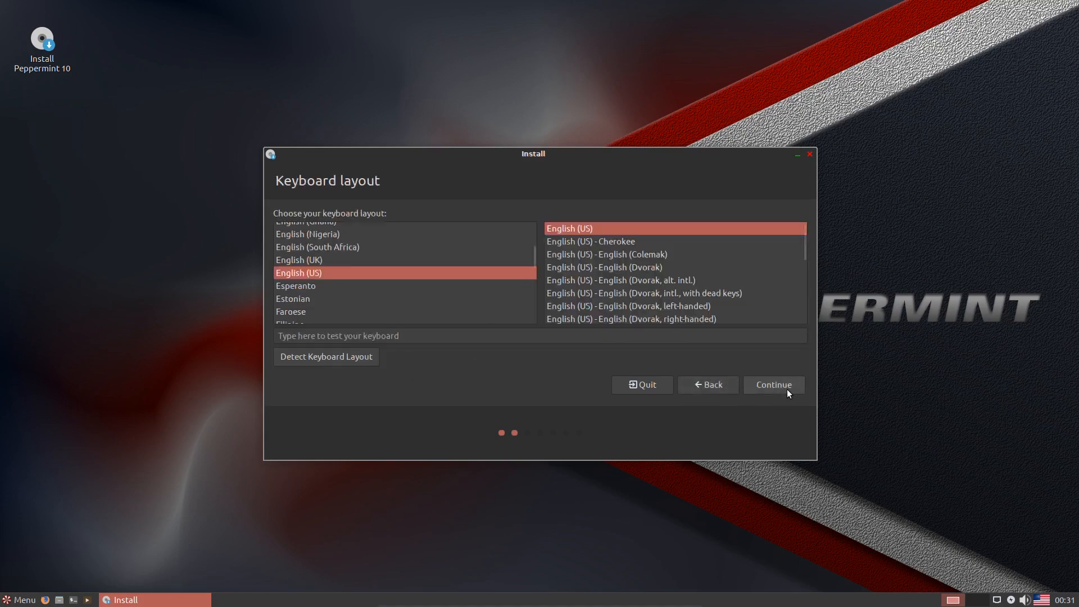
click(789, 386)
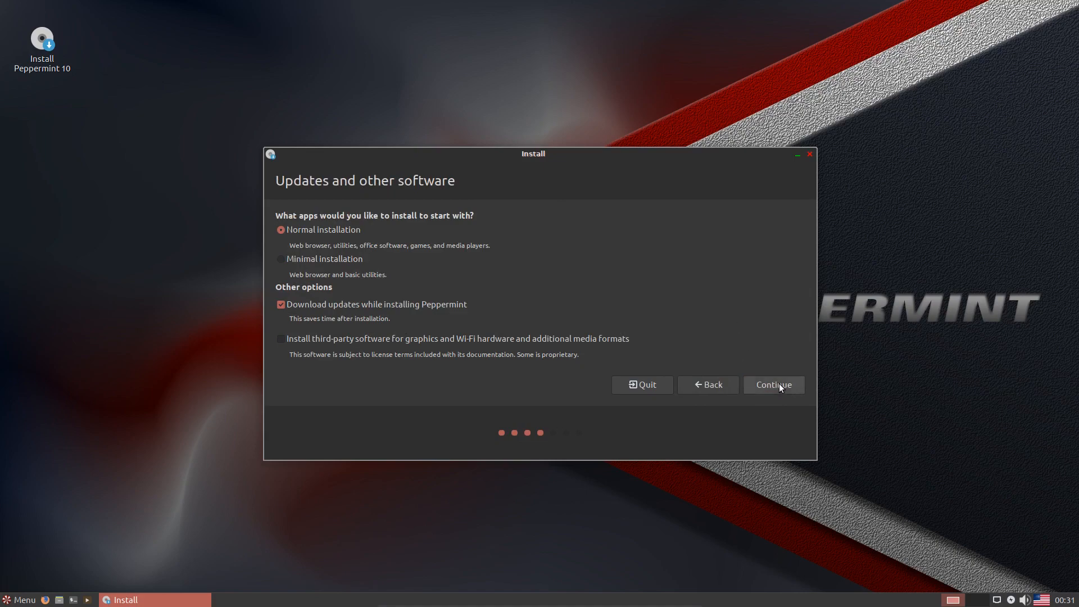
click(781, 384)
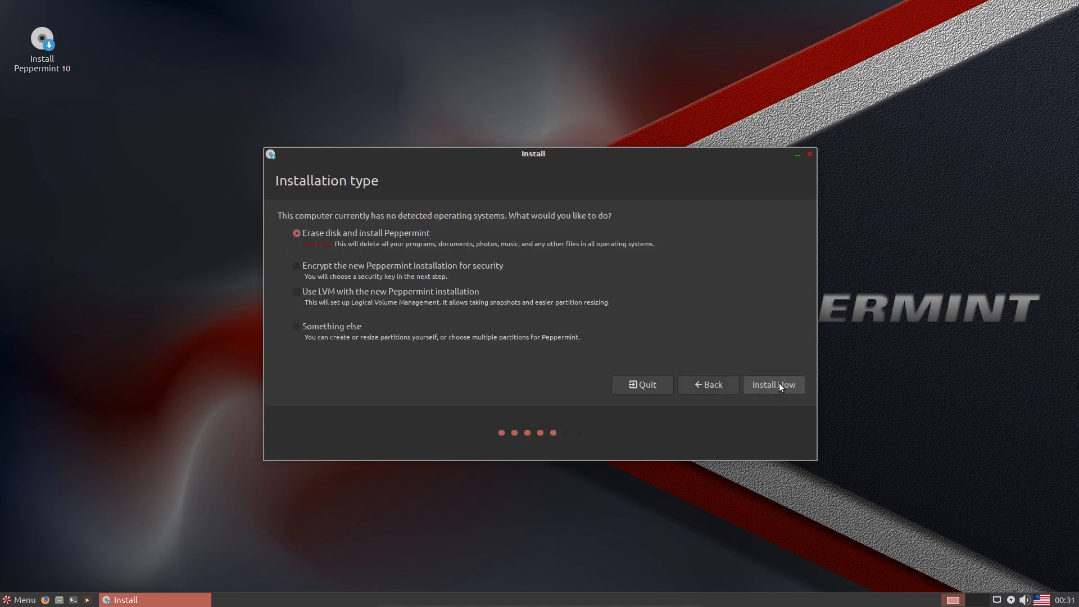
click(776, 387)
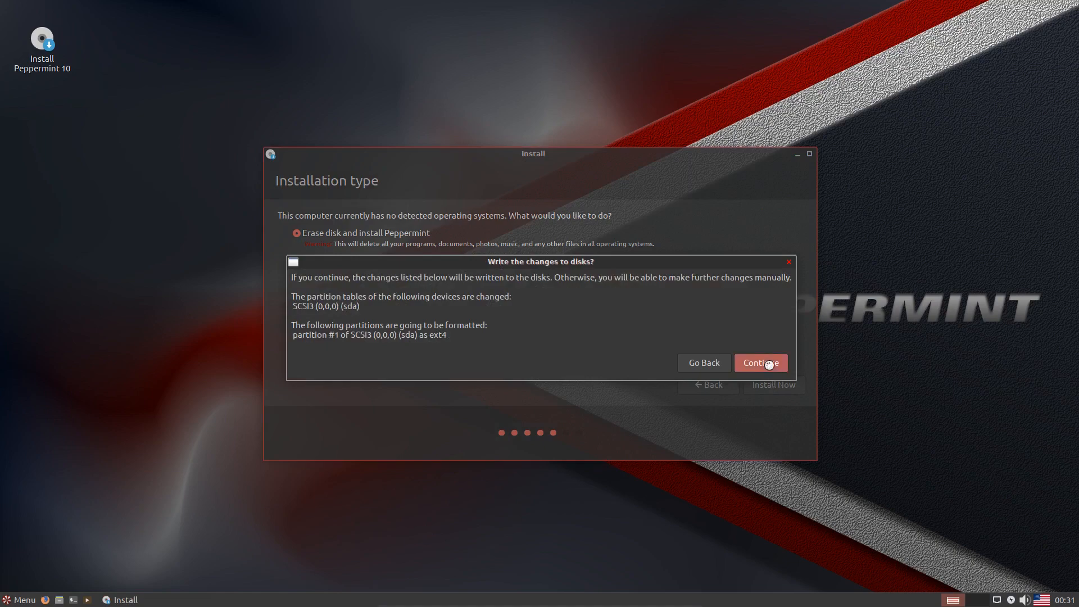
click(770, 366)
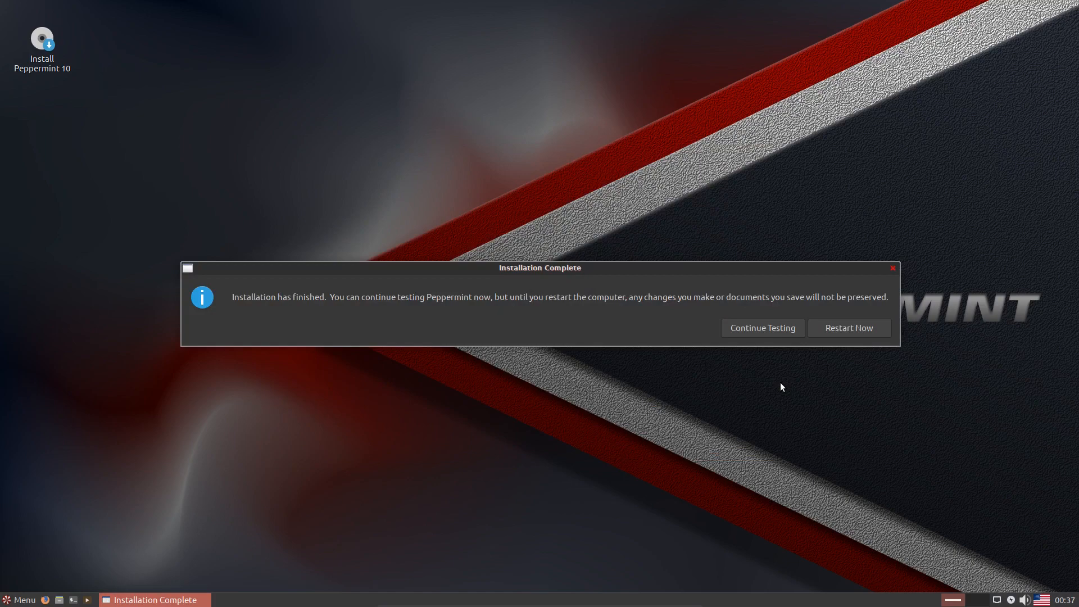
Restart into the newly installed Peppermint system and log in by entering the account password.
click(821, 329)
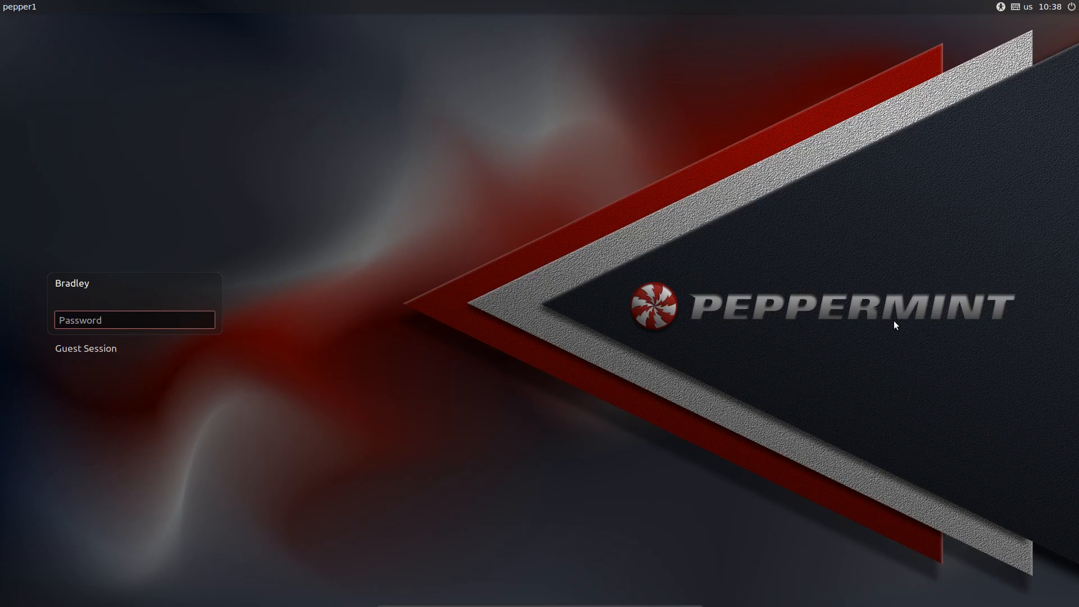
text(********)
key(Return)
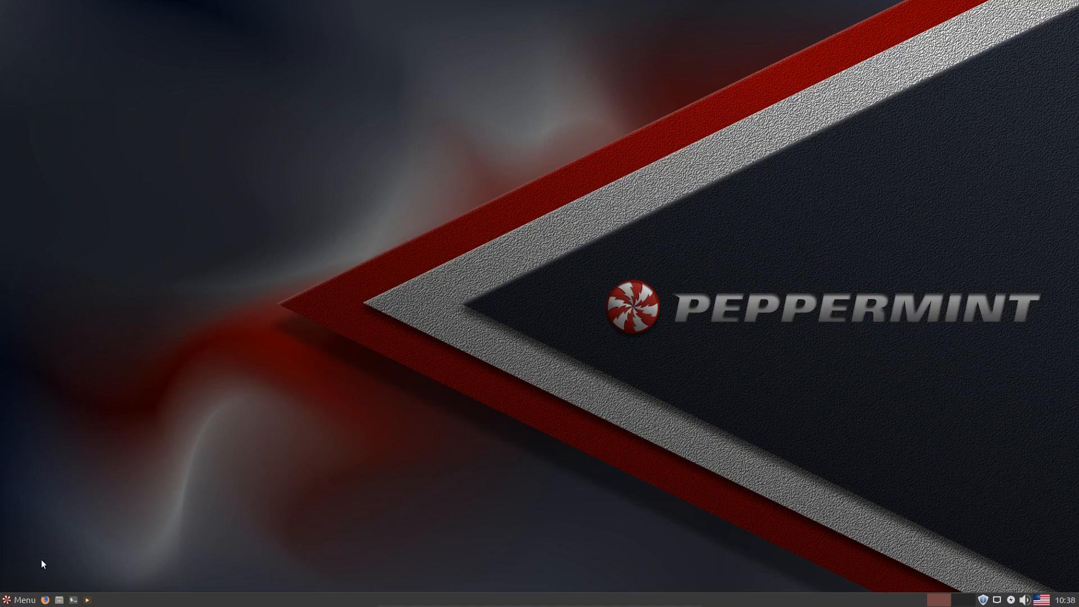
Shut down the installed Peppermint 10 system from its logout options.
click(12, 600)
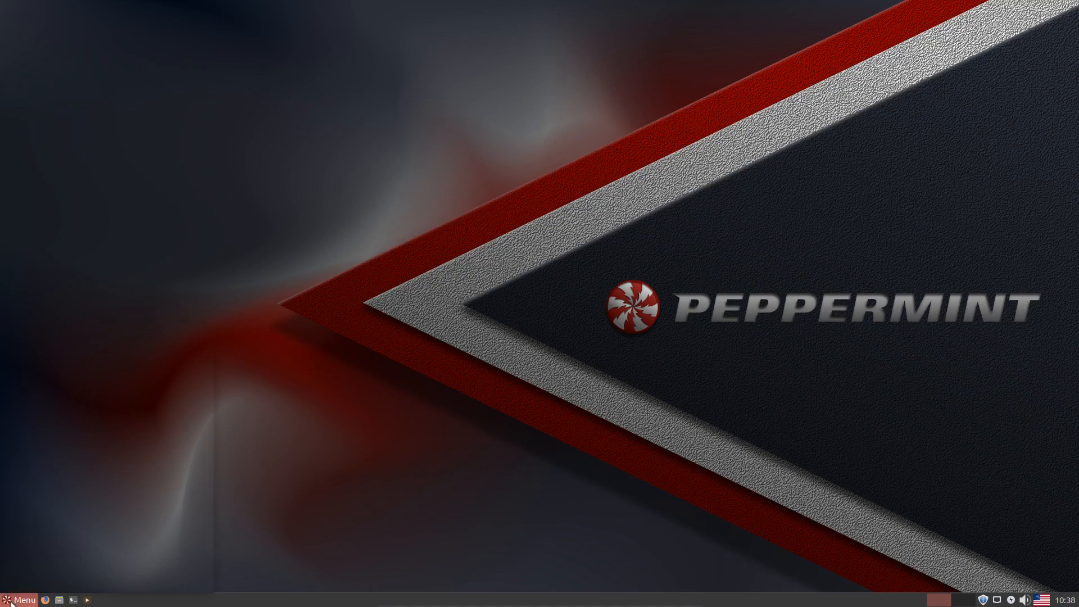
click(194, 334)
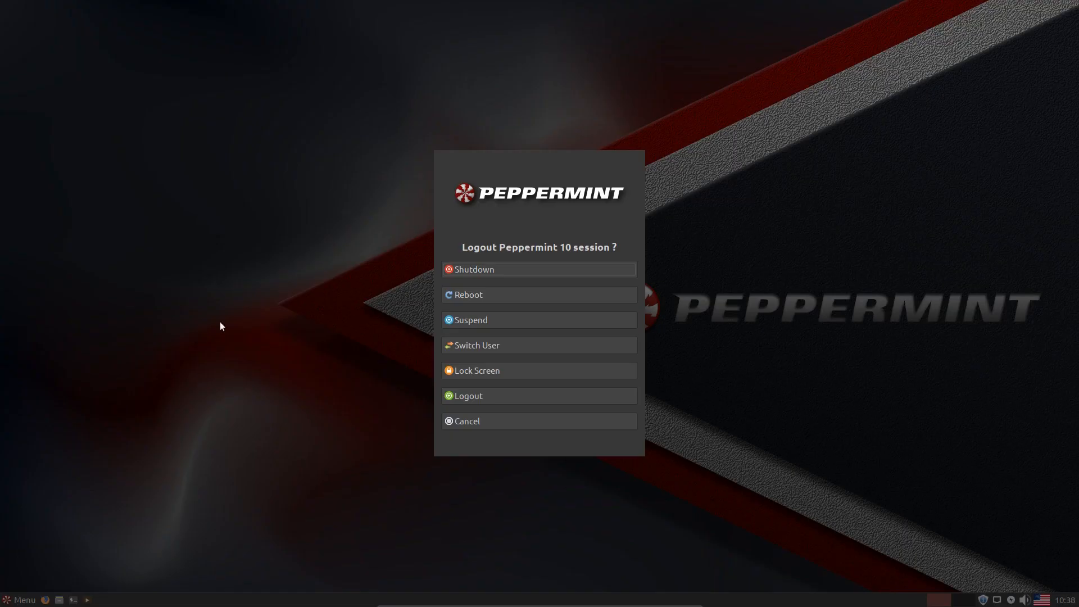
click(568, 269)
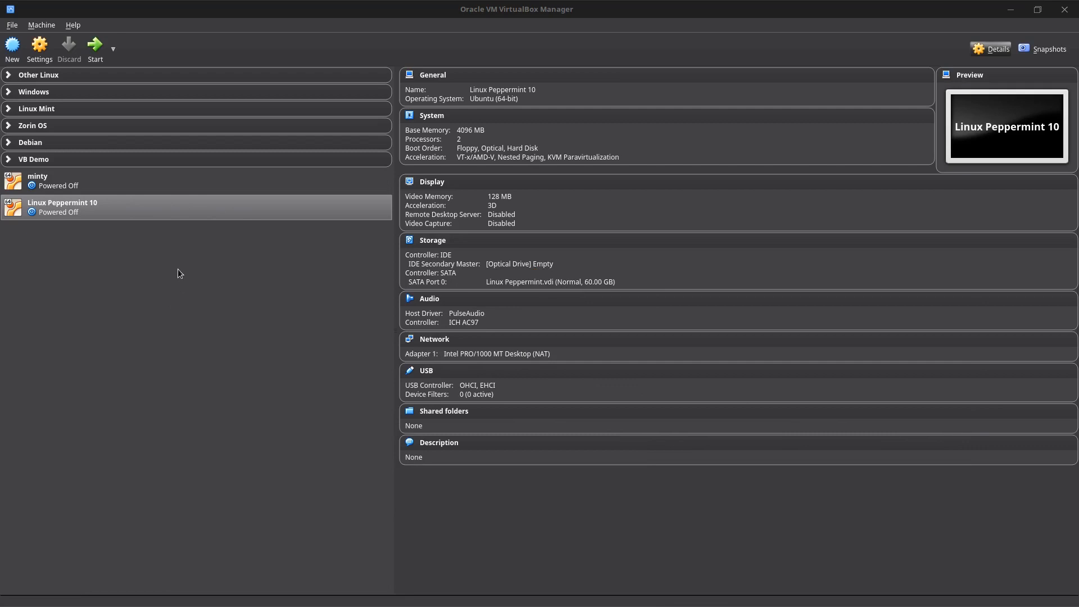
Add a USB device filter for the Lexar USB Flash Drive [010E] to the Linux Peppermint 10 machine and save its settings.
right_click(167, 206)
click(210, 213)
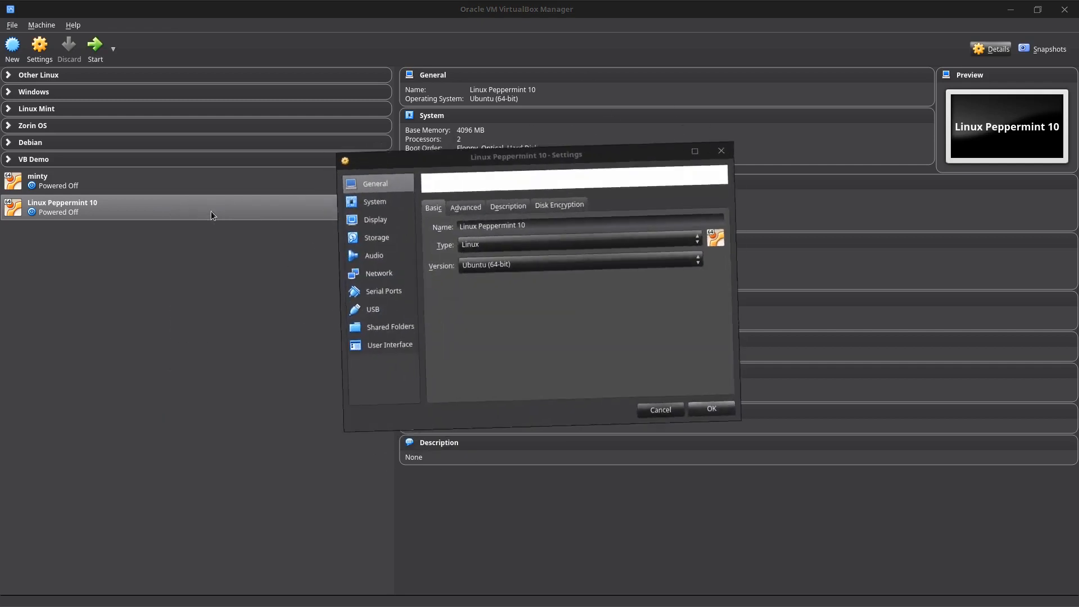
click(379, 305)
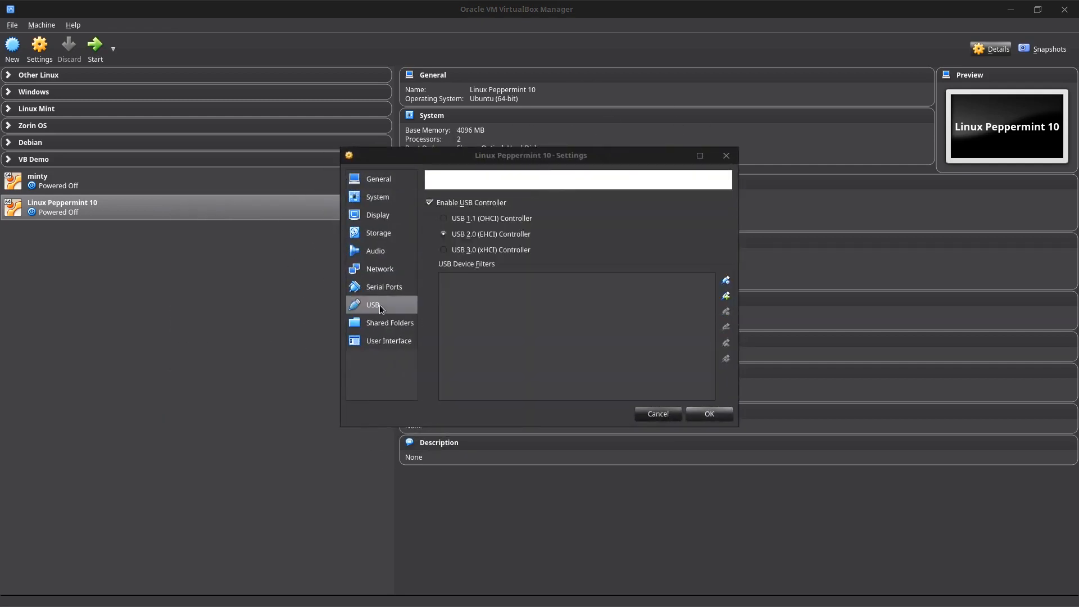
click(726, 300)
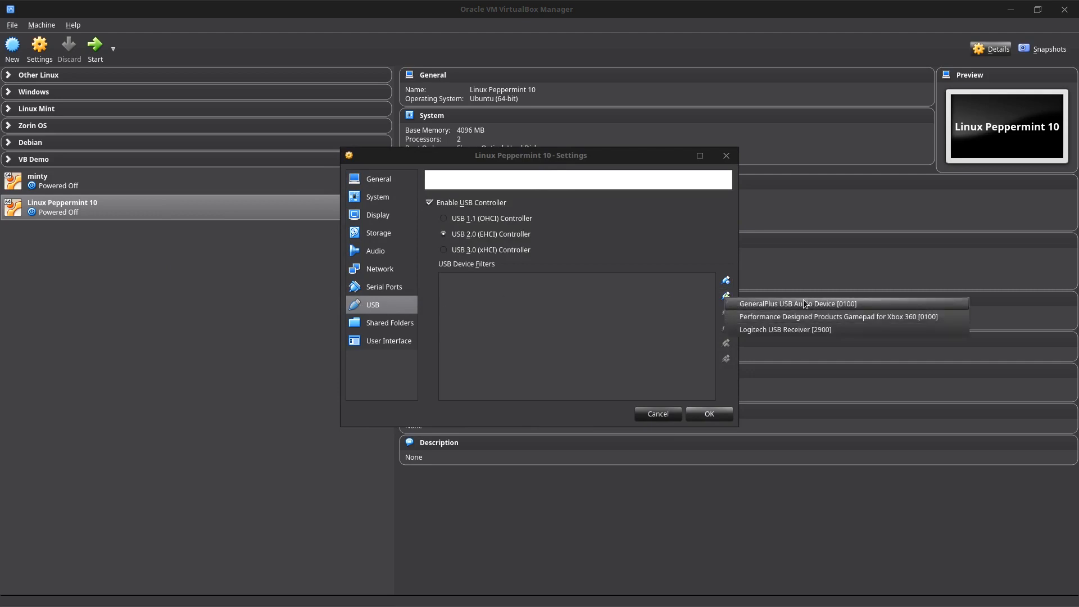
click(639, 296)
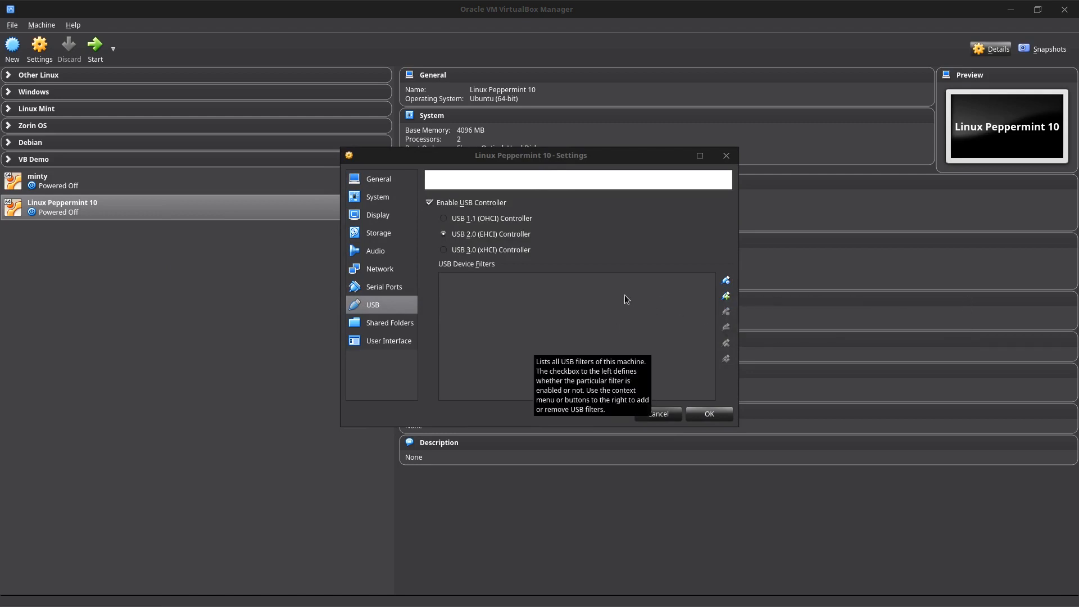
click(726, 296)
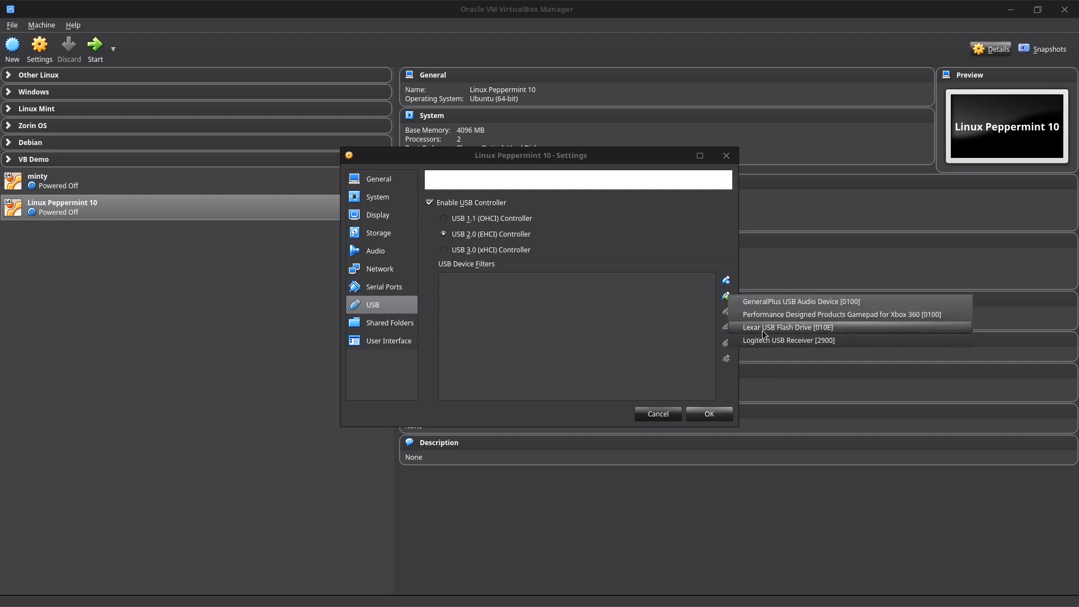
click(843, 329)
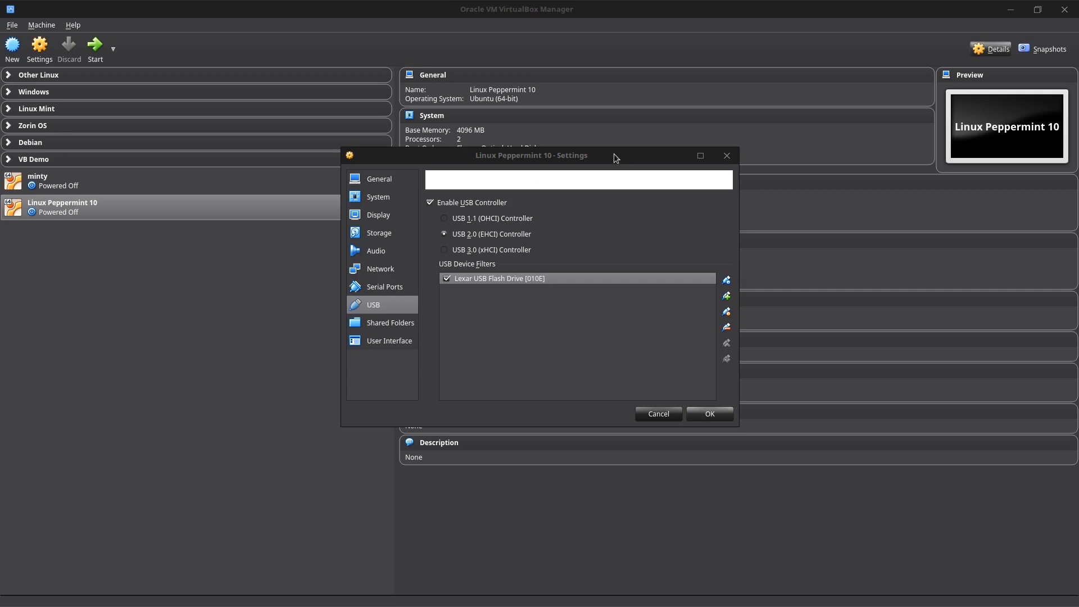
drag(614, 154, 622, 177)
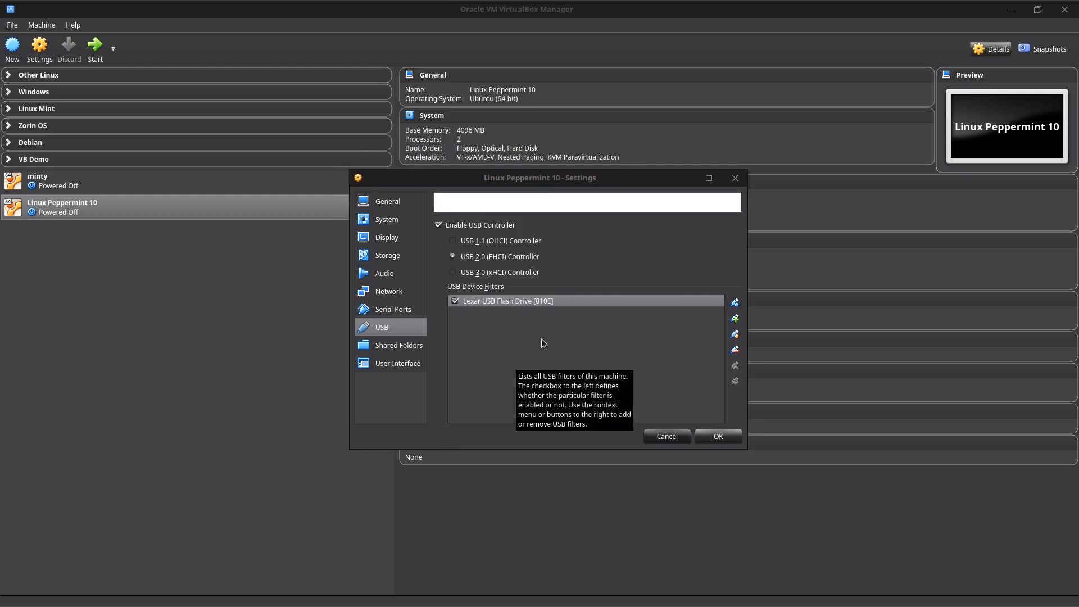
drag(633, 181, 641, 181)
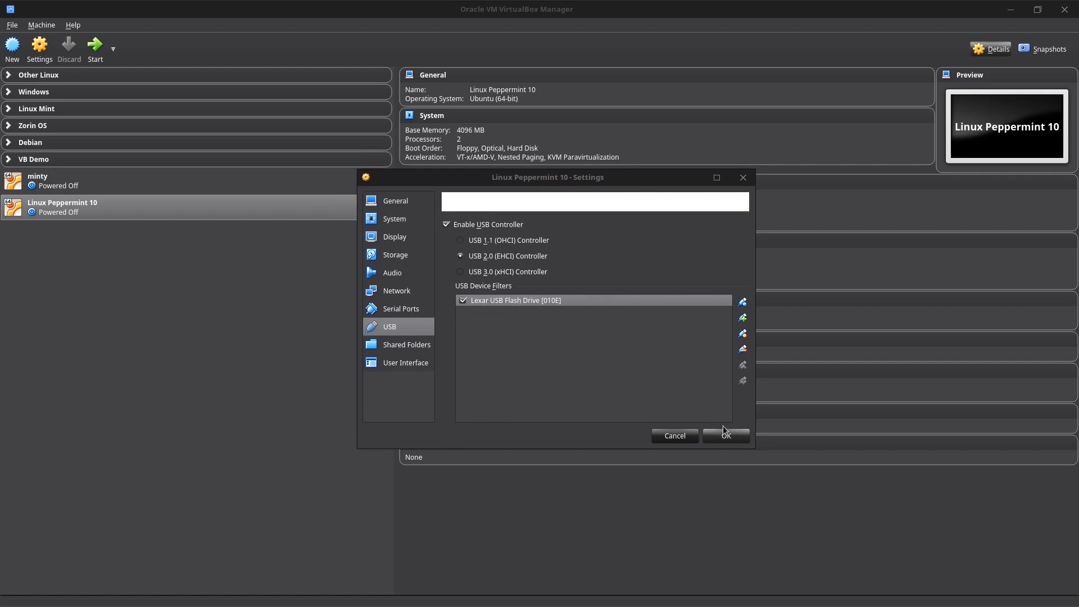
click(734, 437)
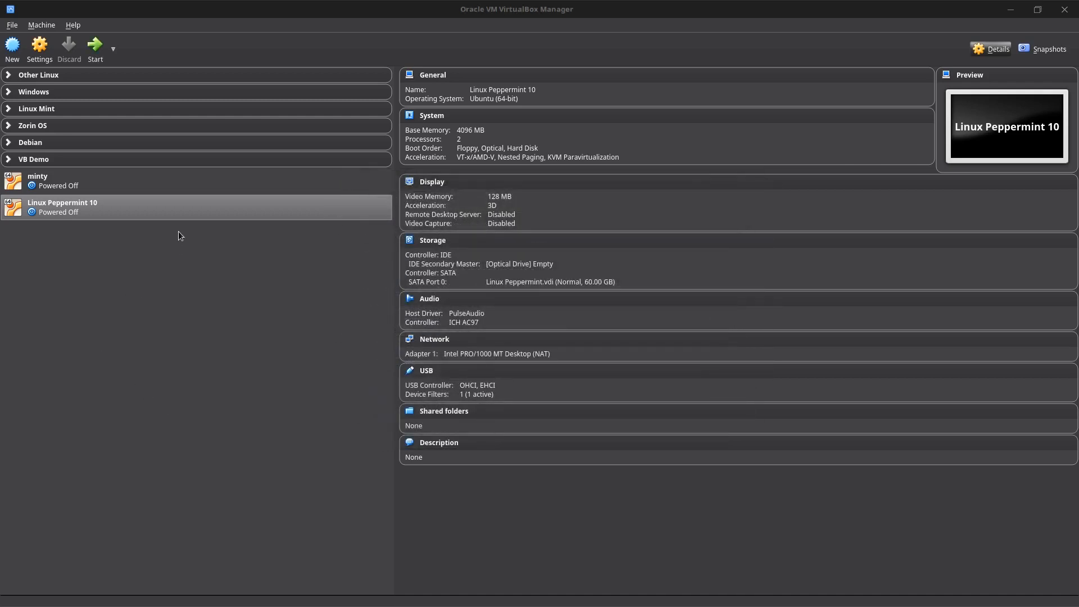
Start the Linux Peppermint 10 machine, view the contents of the Lexar 8GB drive in Files, and close the file window.
double_click(182, 204)
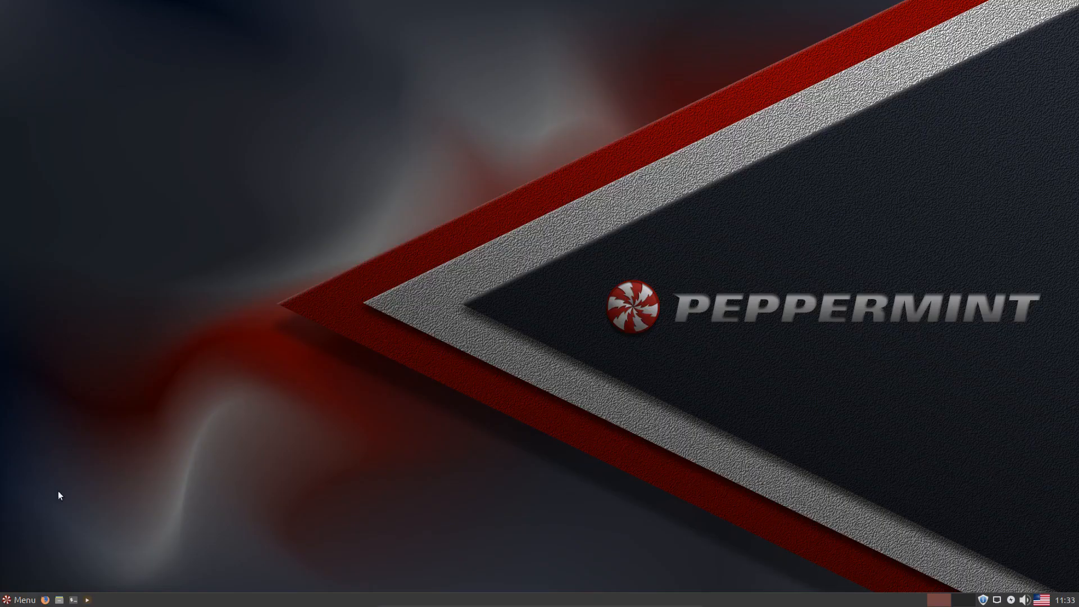
click(60, 599)
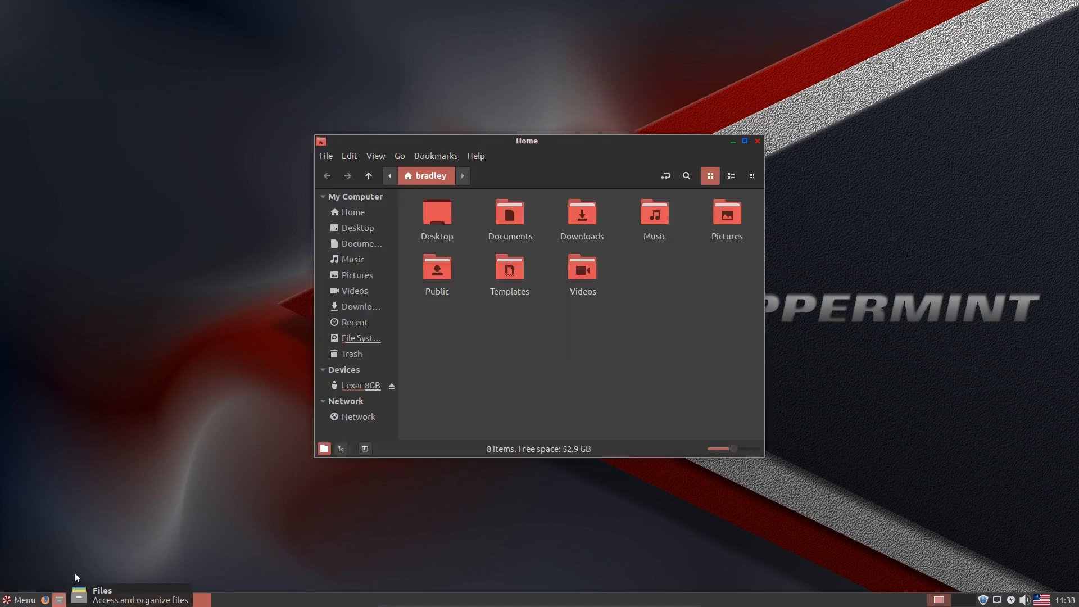
click(355, 385)
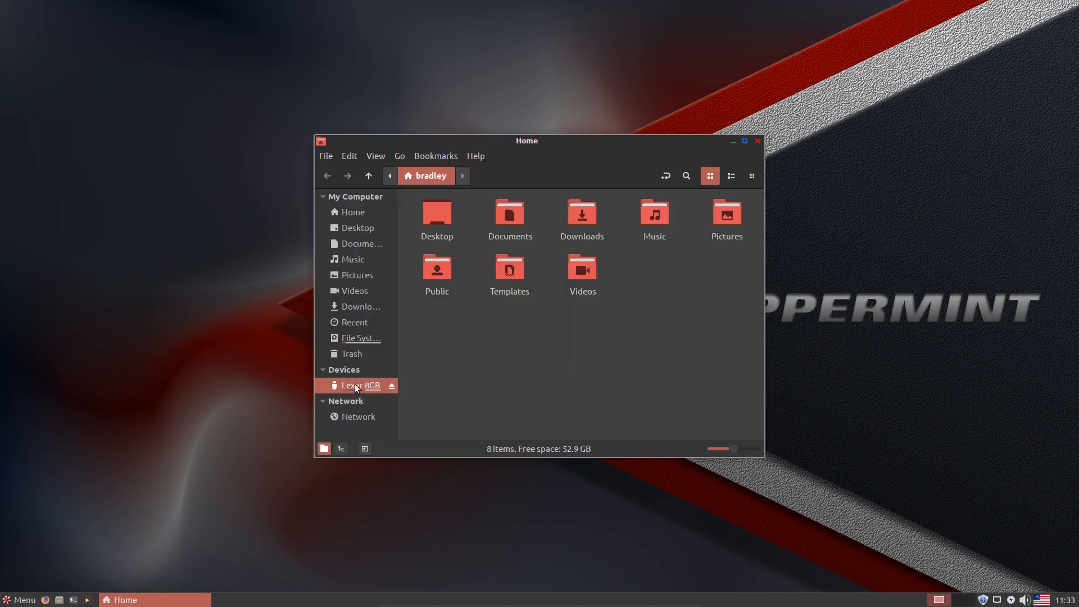
drag(432, 273, 645, 222)
click(694, 257)
click(758, 141)
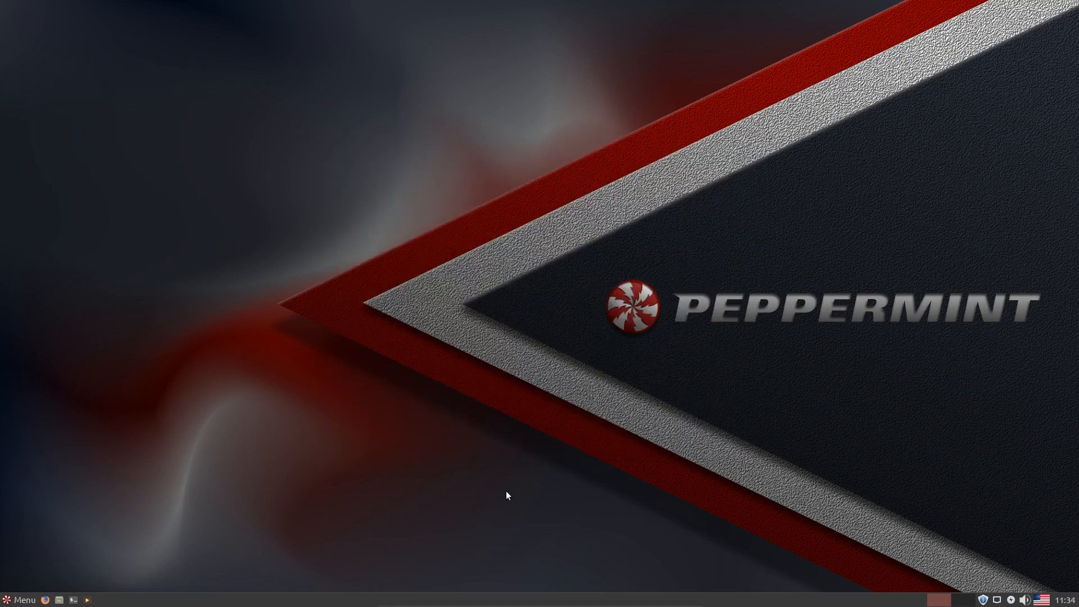
Disable the mini toolbar in full-screen/seamless mode in the Linux Peppermint 10 machine's user interface settings.
mouse_move(541, 606)
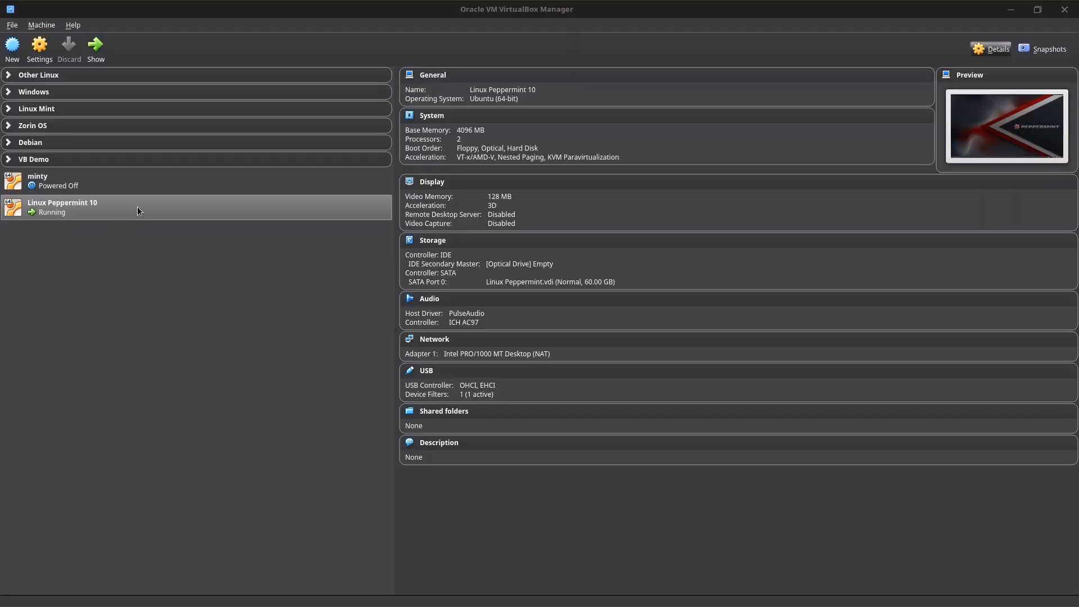
right_click(137, 207)
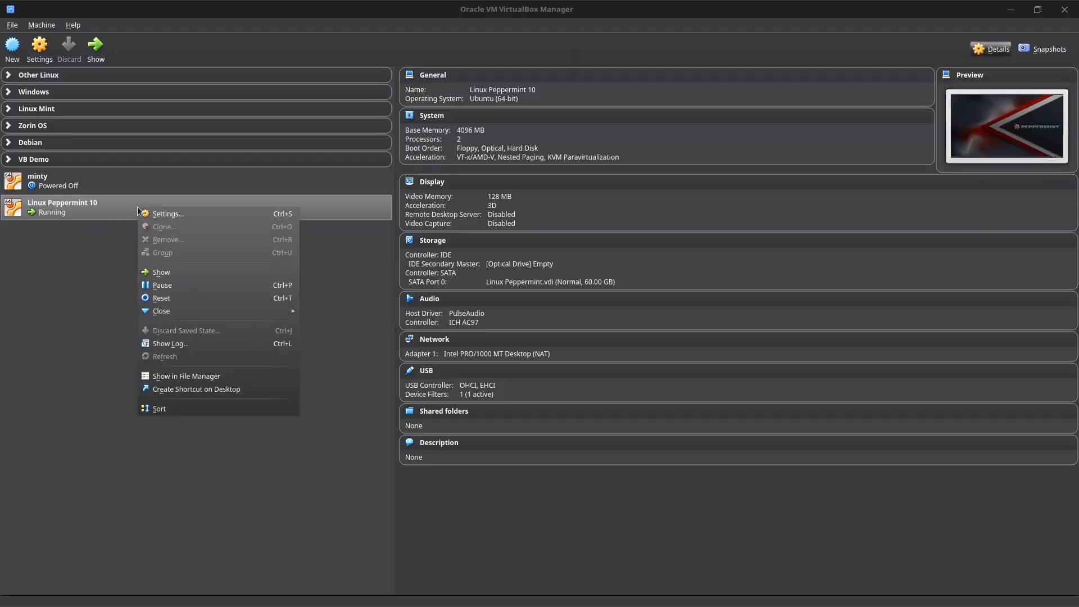
click(187, 214)
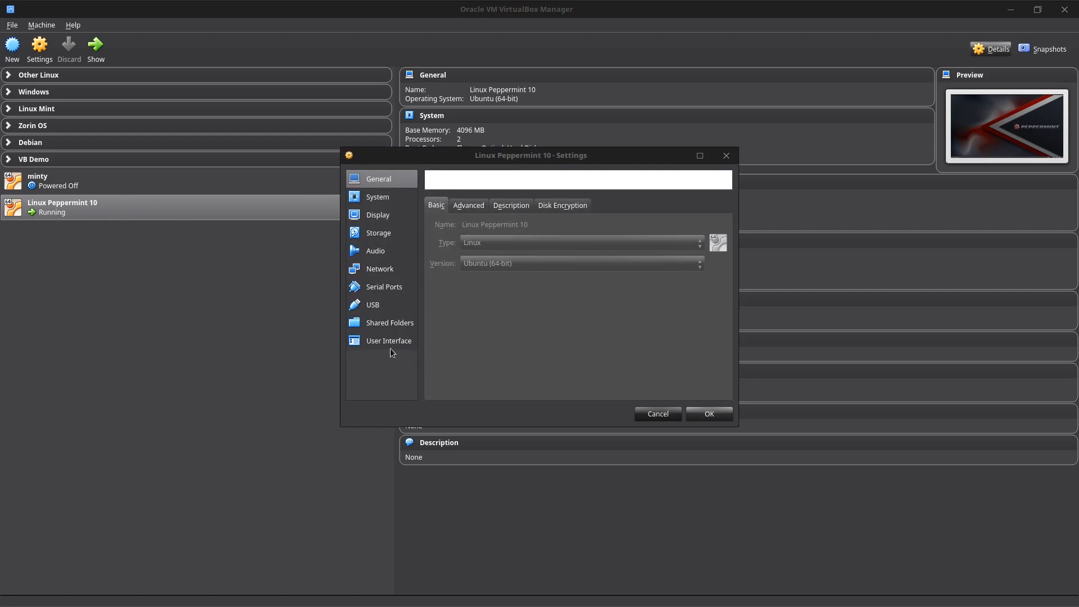
click(402, 344)
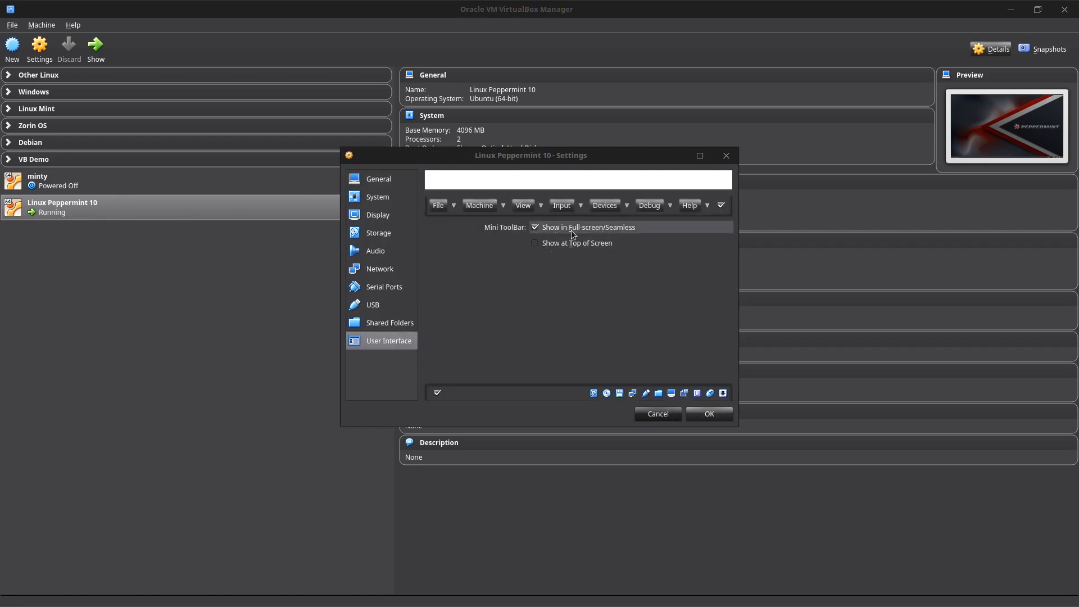
click(535, 227)
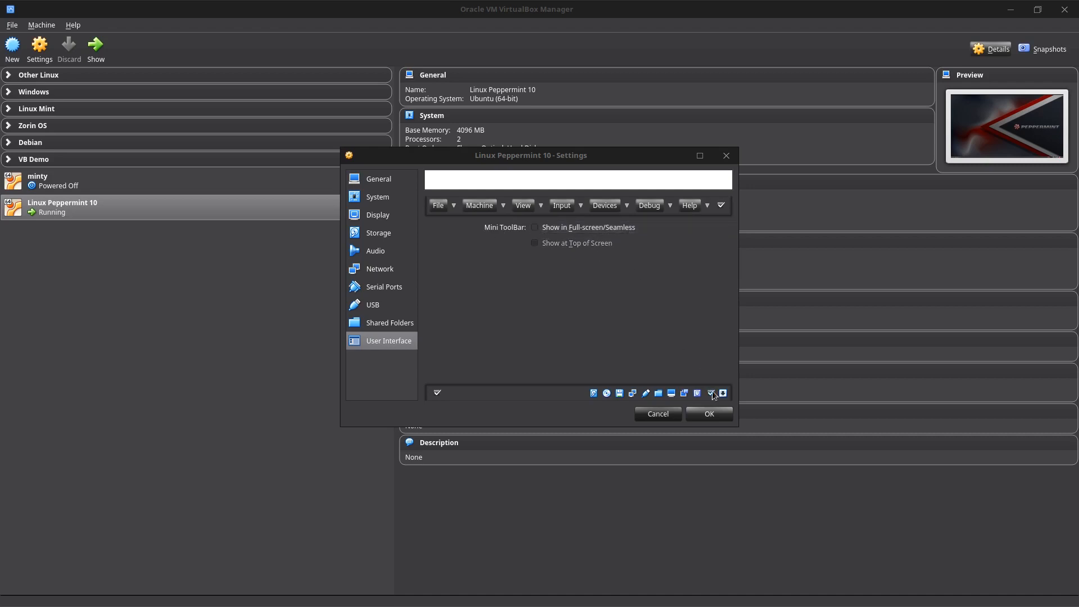
click(709, 414)
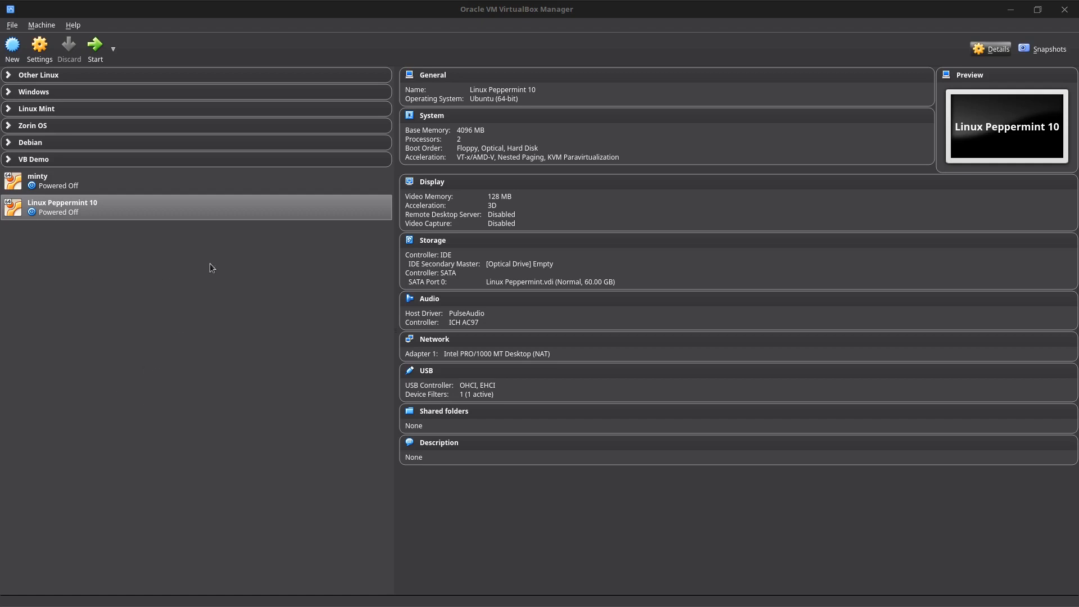
Create a full clone of the powered-off Linux Peppermint 10 machine, named Linux Peppermint 10 Clone.
right_click(169, 207)
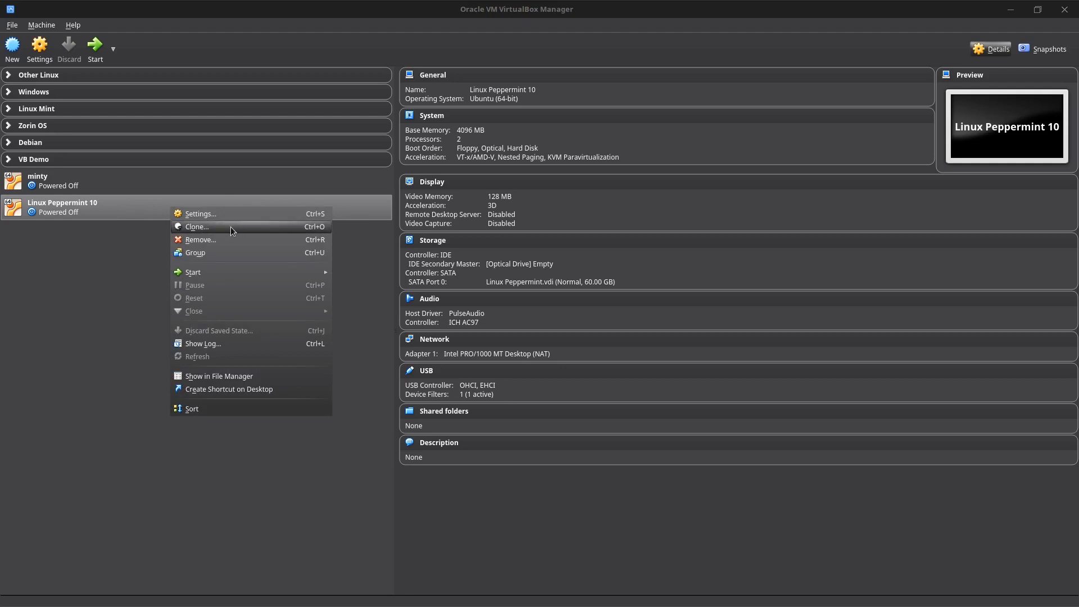
click(211, 226)
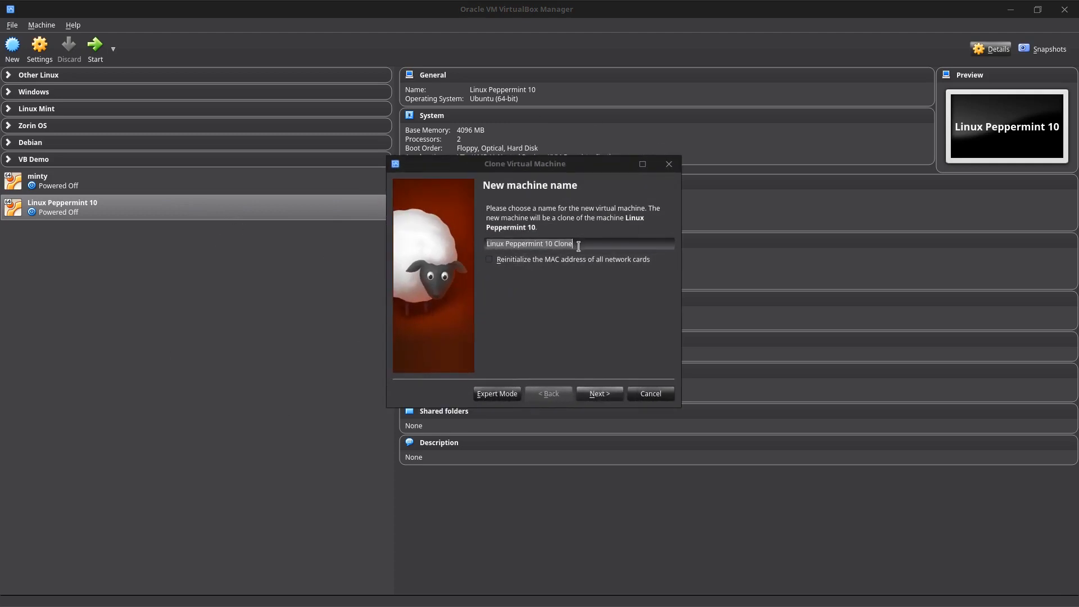
click(615, 395)
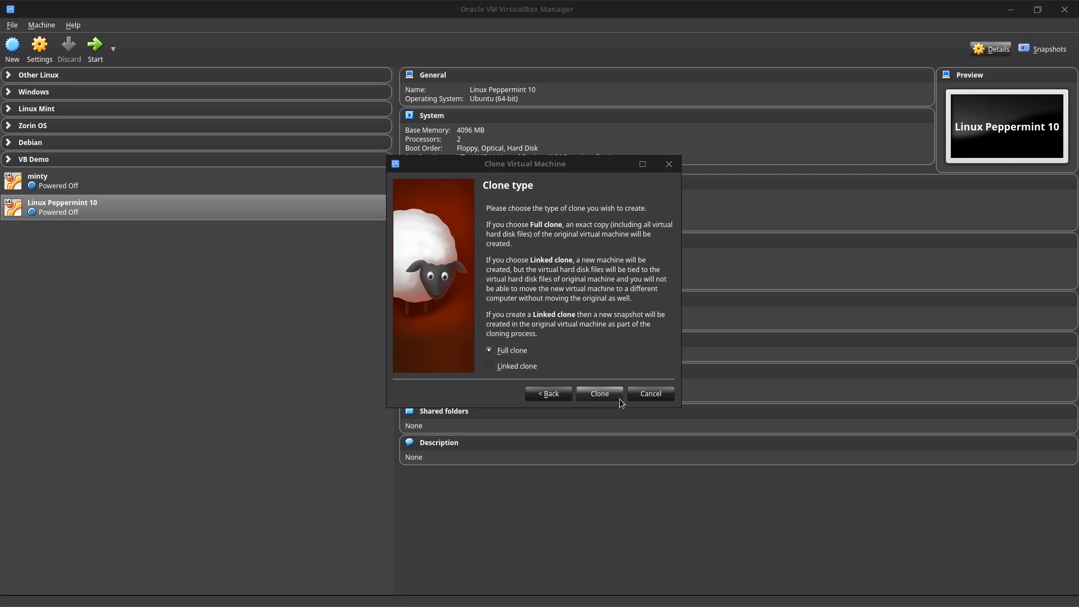
click(602, 392)
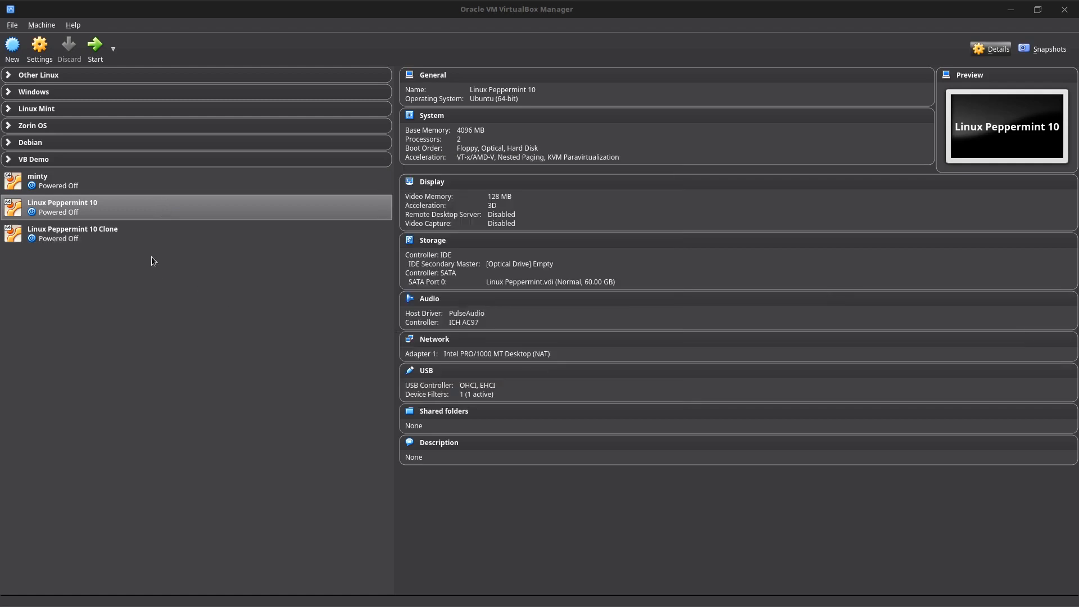
Examine the USB and user interface settings of Linux Peppermint 10 Clone, leaving without saving changes.
click(149, 232)
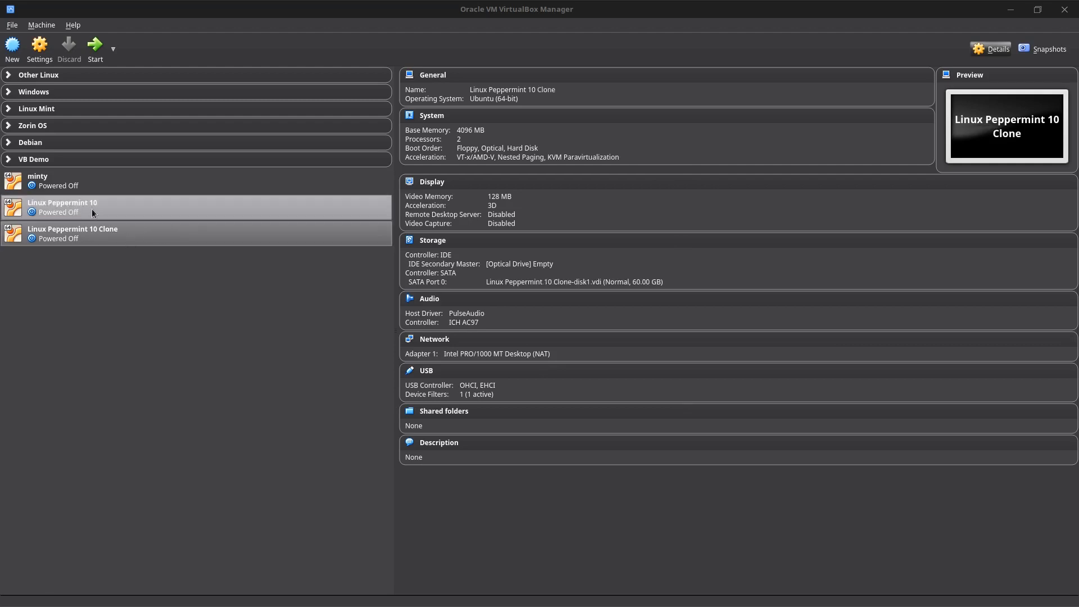
right_click(127, 231)
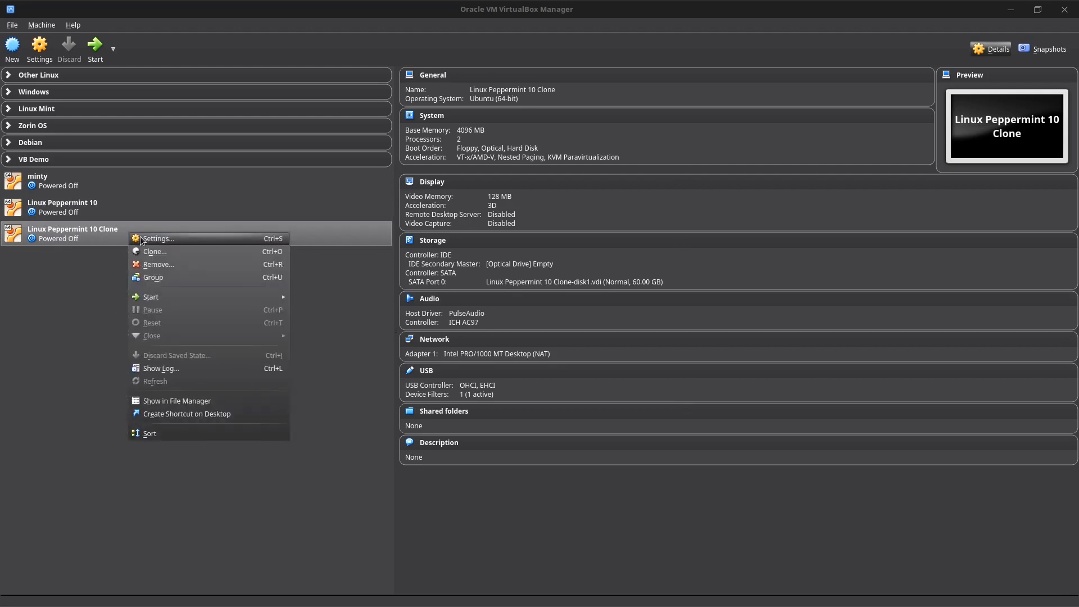
click(143, 237)
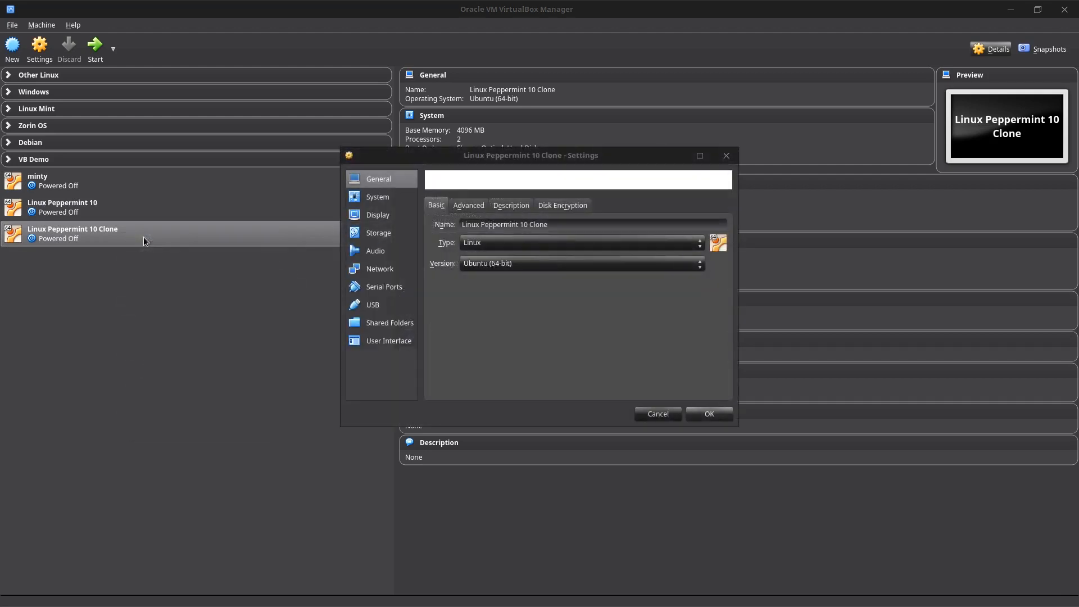
click(360, 307)
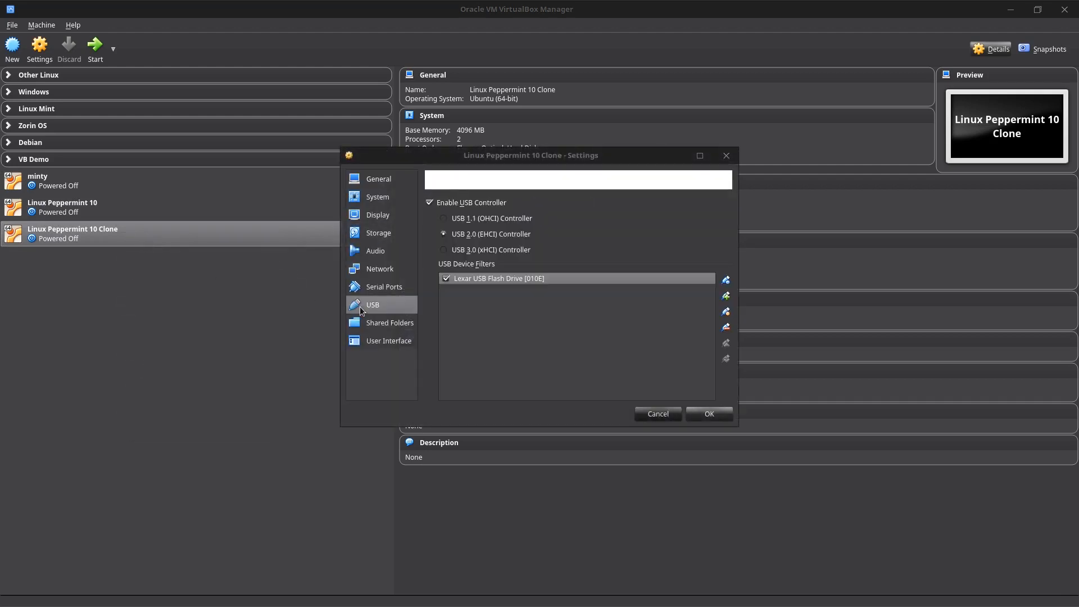
click(382, 341)
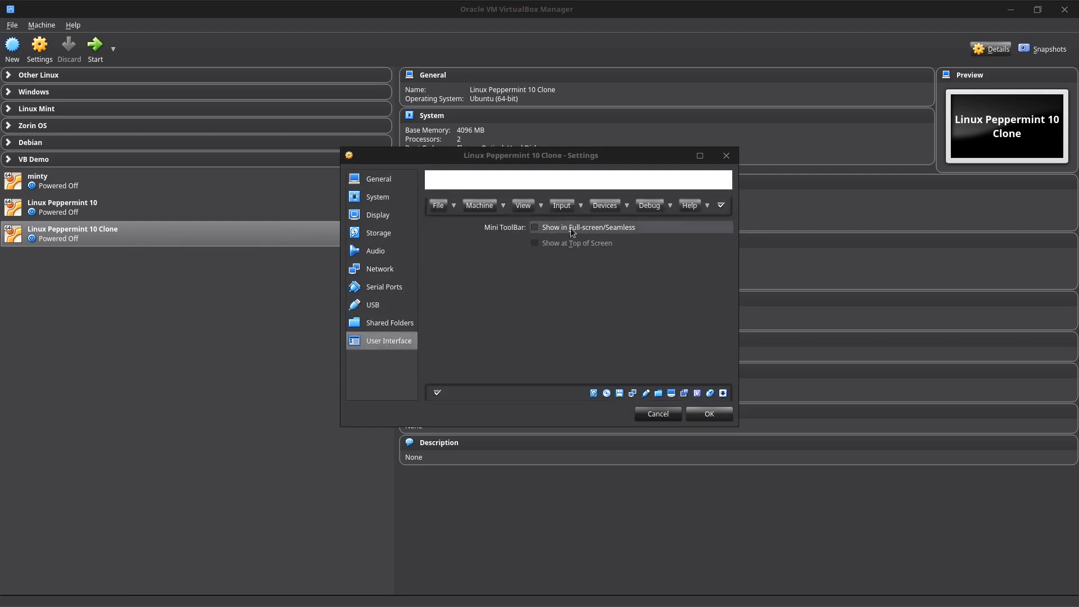
click(657, 413)
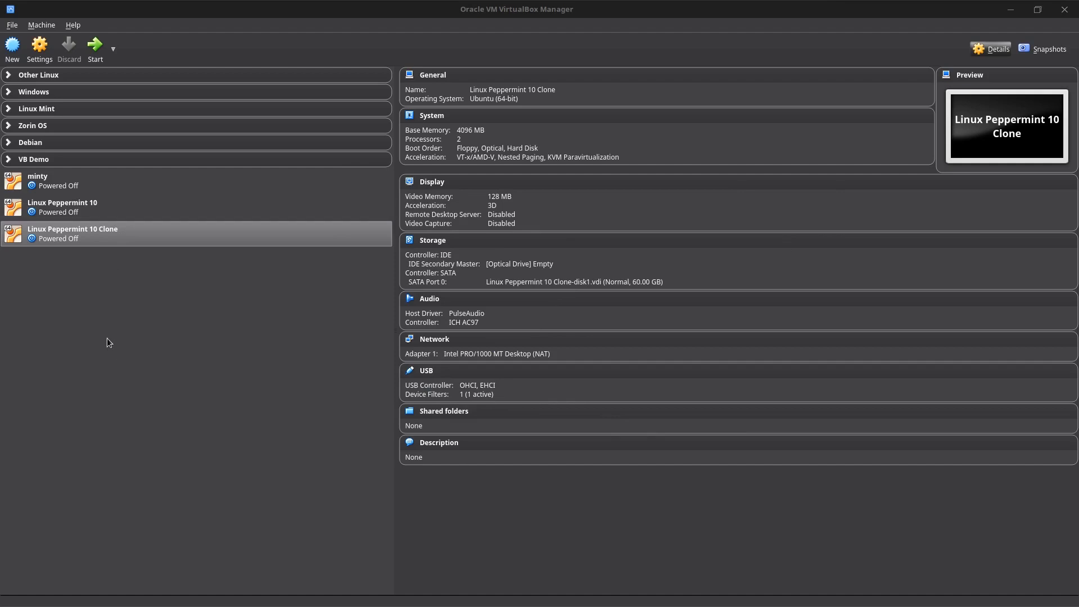
Enable EFI in the motherboard settings of the Linux Peppermint 10 machine and save the settings.
click(192, 203)
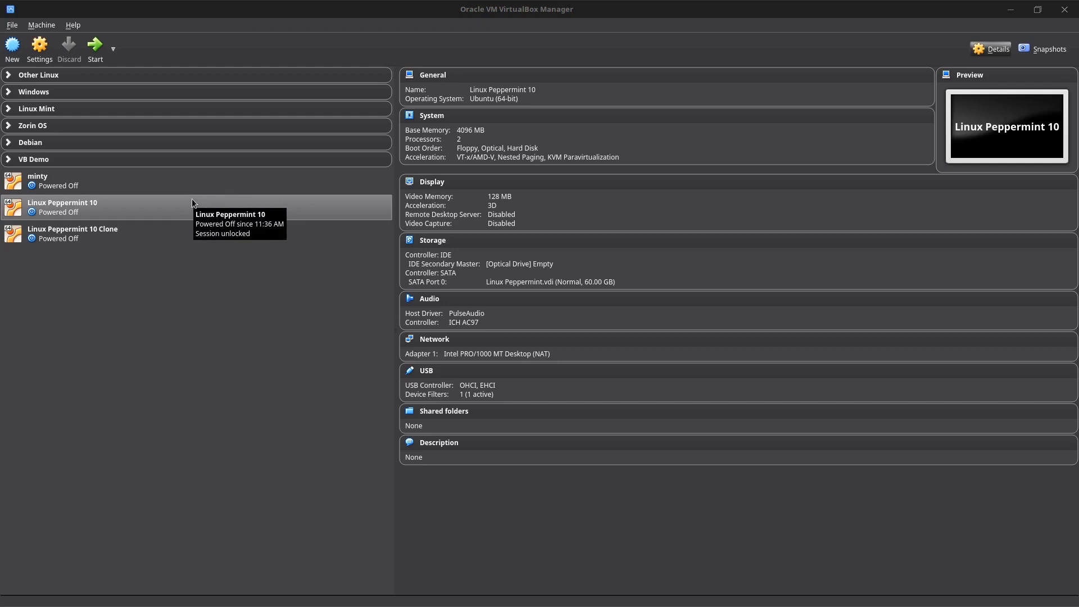
right_click(192, 202)
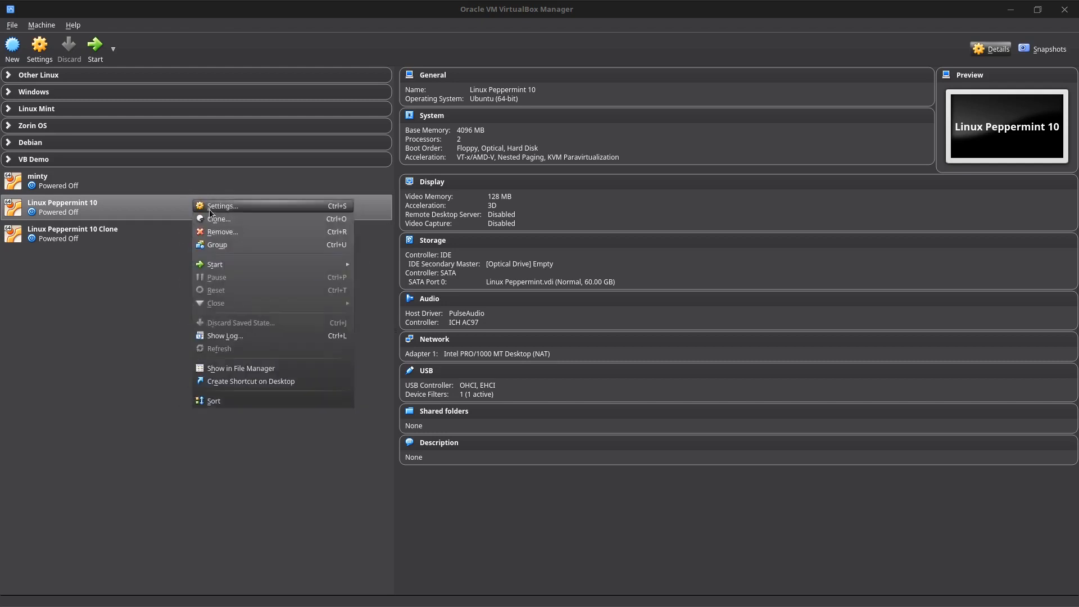
click(242, 206)
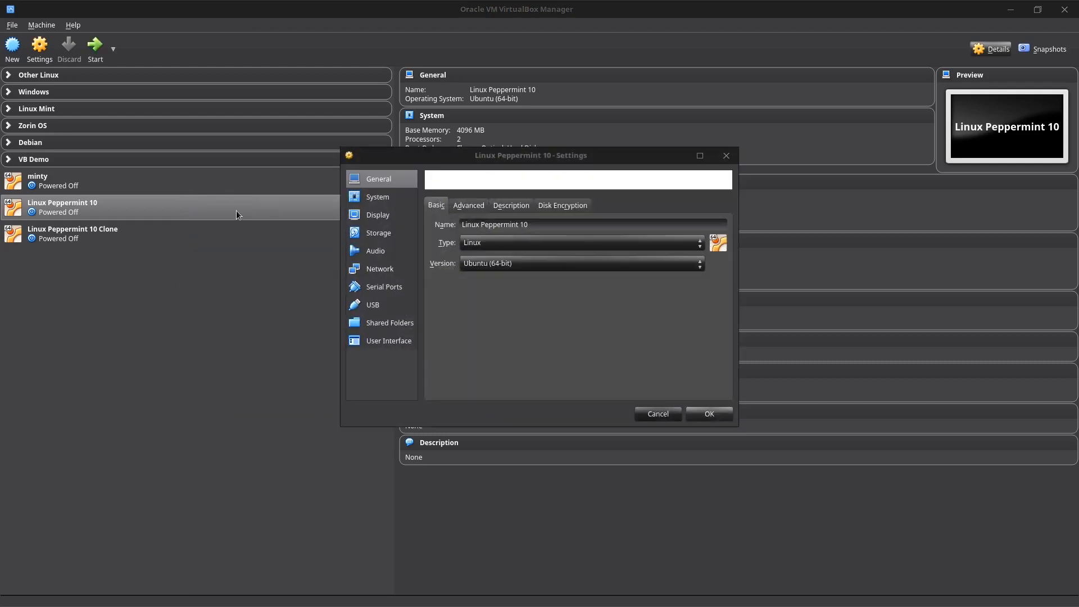
click(374, 197)
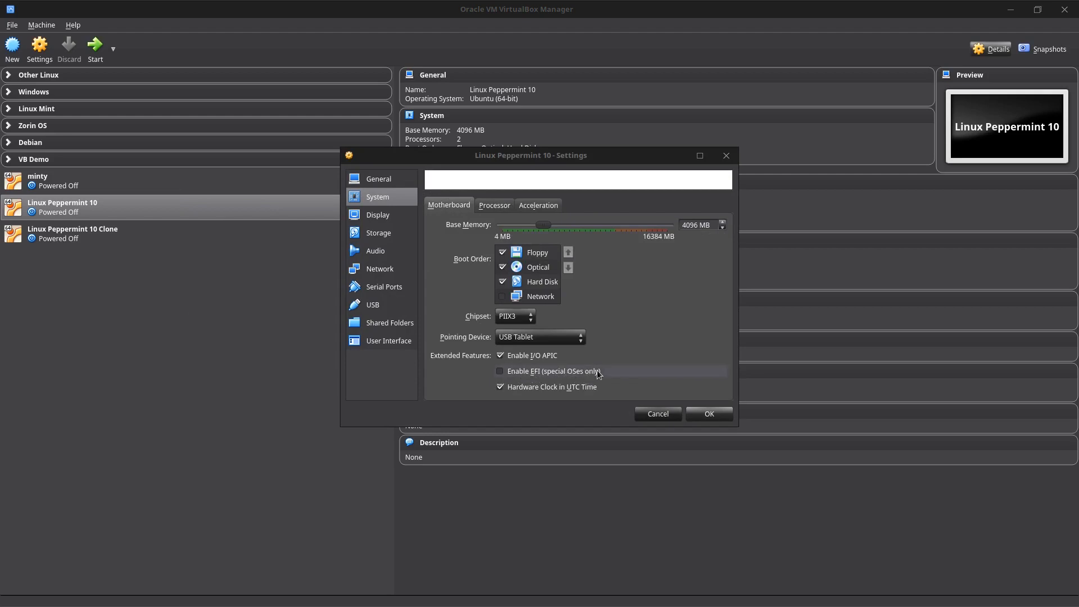
click(501, 372)
click(709, 414)
Rename the Linux Peppermint 10 Clone machine as Linux Peppermint 10 Dual Boot.
click(136, 231)
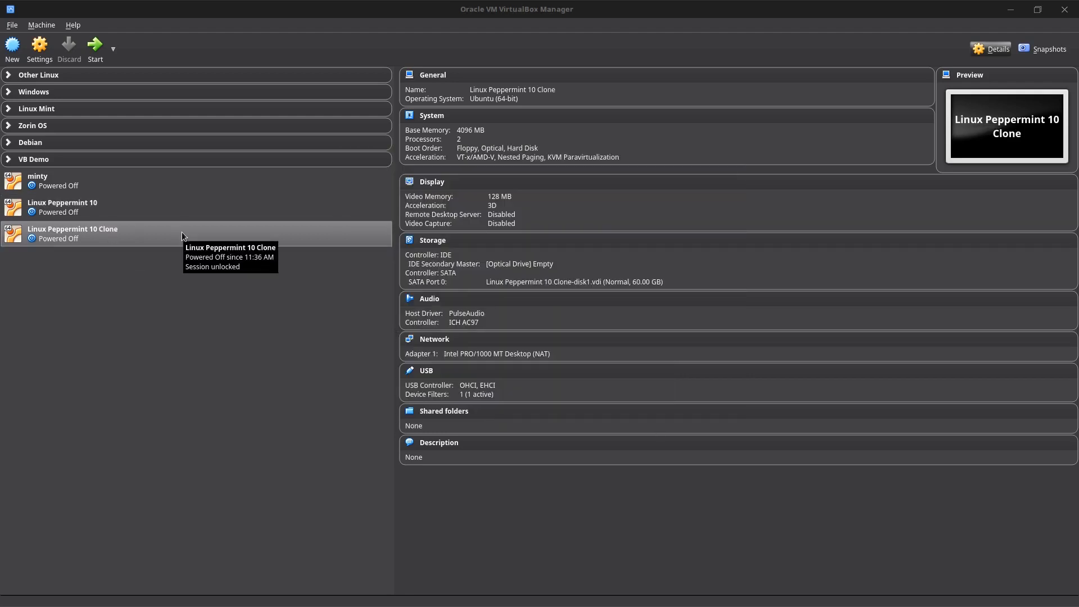
right_click(151, 224)
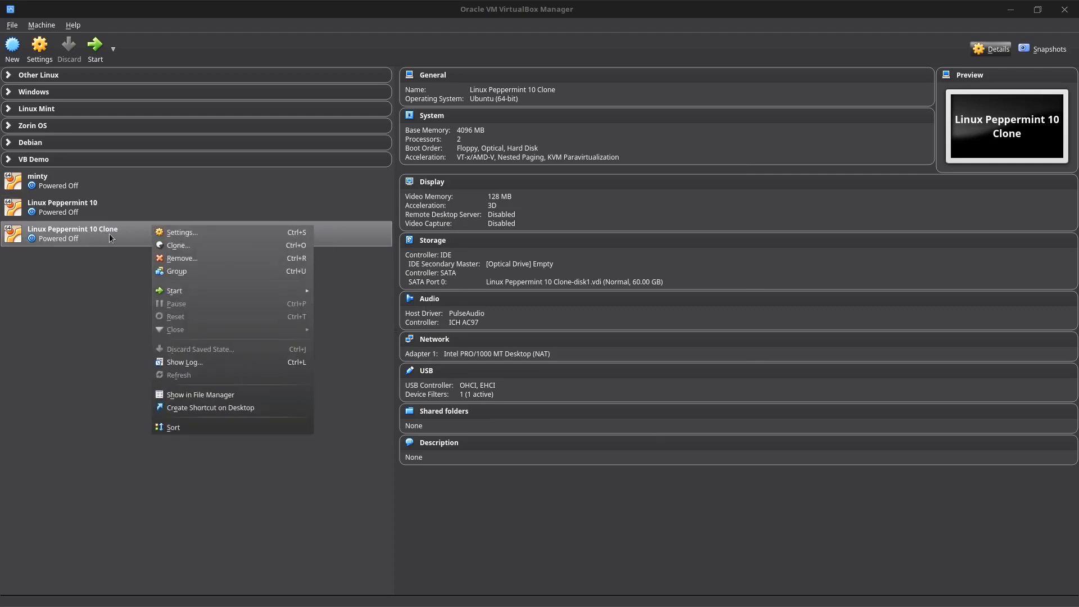
click(214, 232)
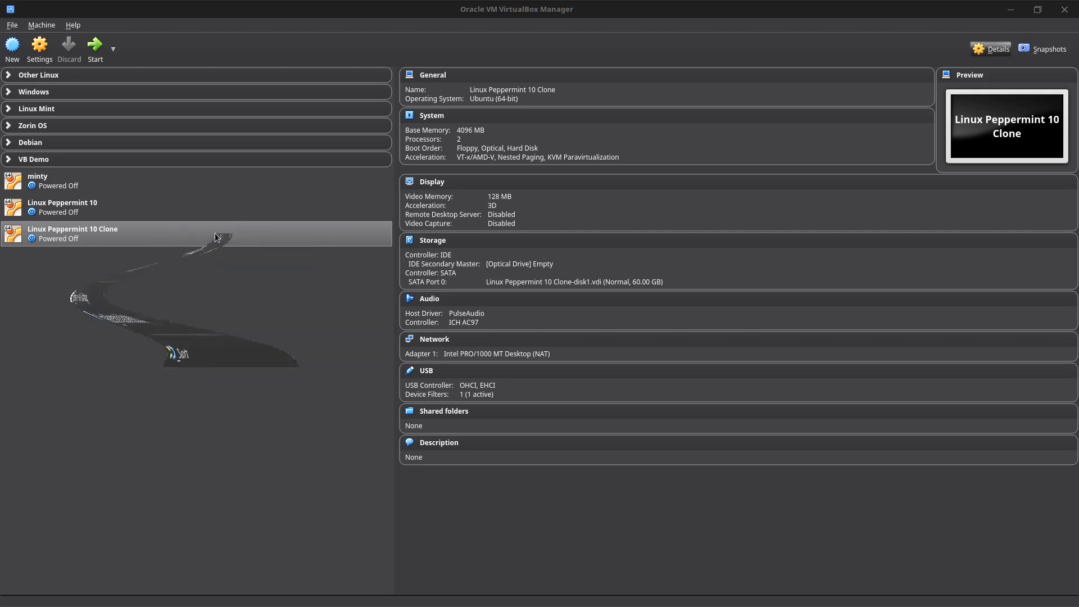
drag(529, 225, 559, 230)
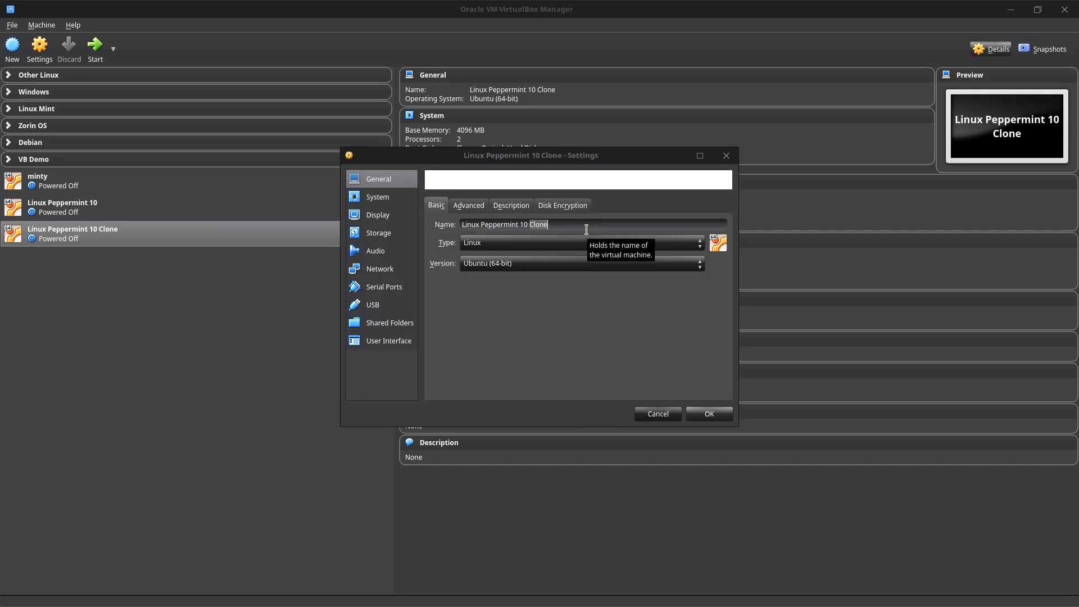
text(Dual Boot)
click(720, 416)
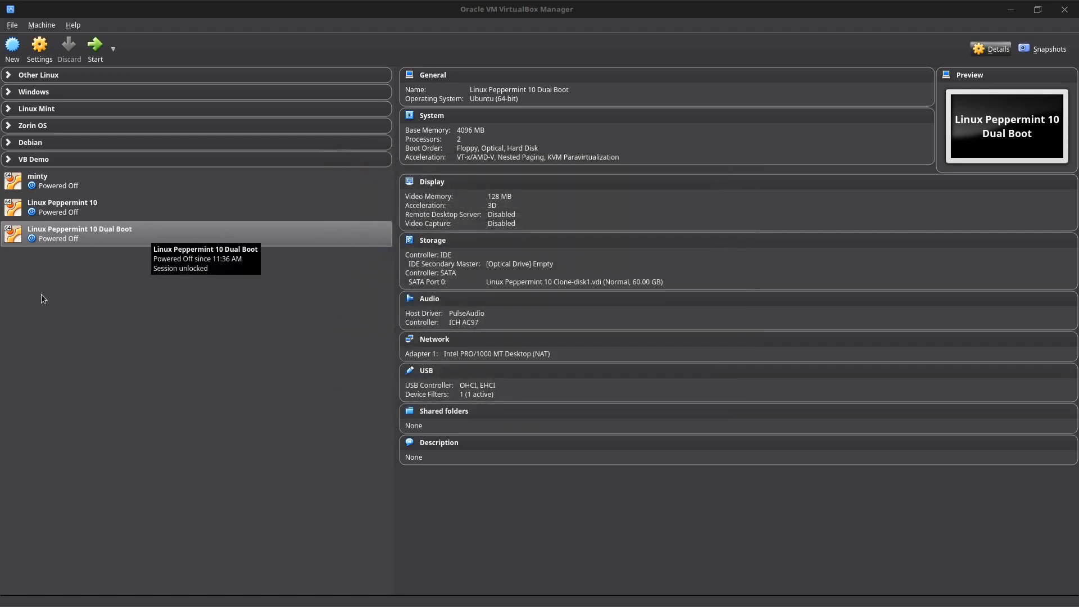
Start a new 64-bit Ubuntu Linux virtual machine named Ubuntu with 4096 MB of memory, proceeding to its hard disk options.
click(17, 49)
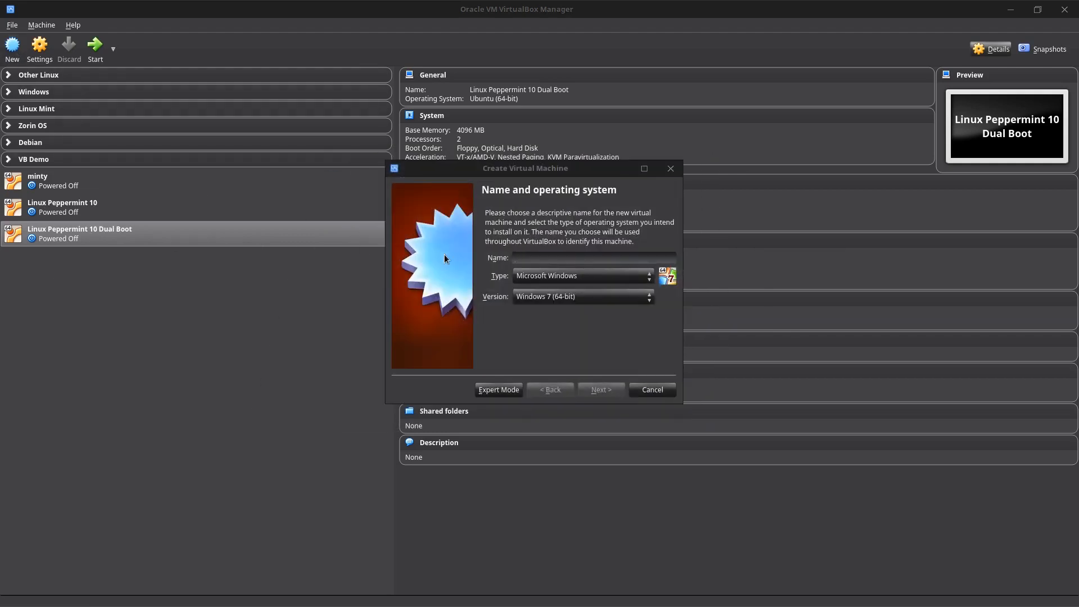
text(Ubu)
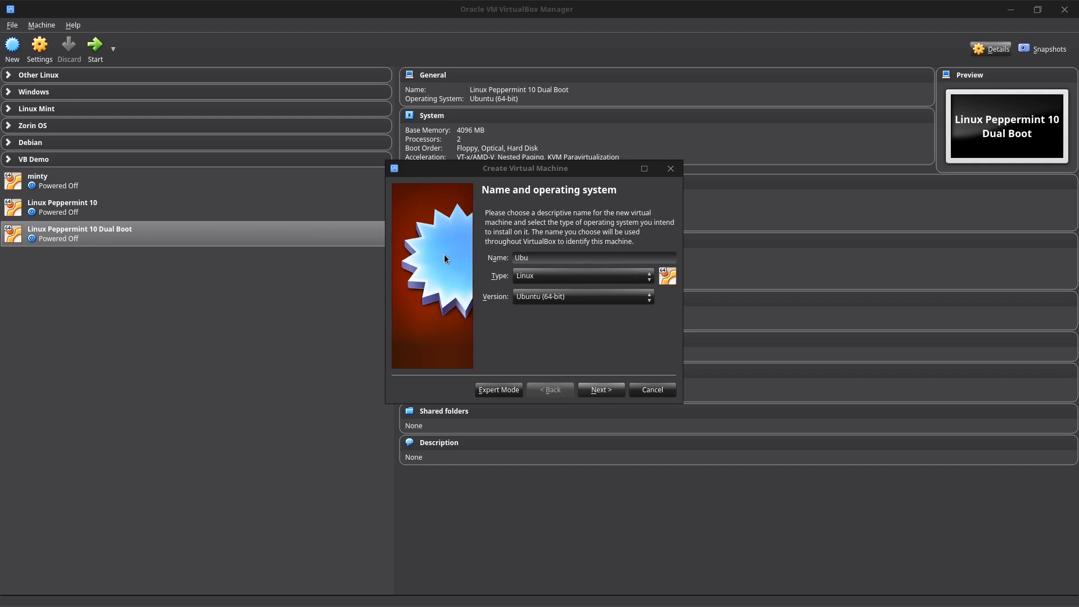
text(ntu)
click(611, 392)
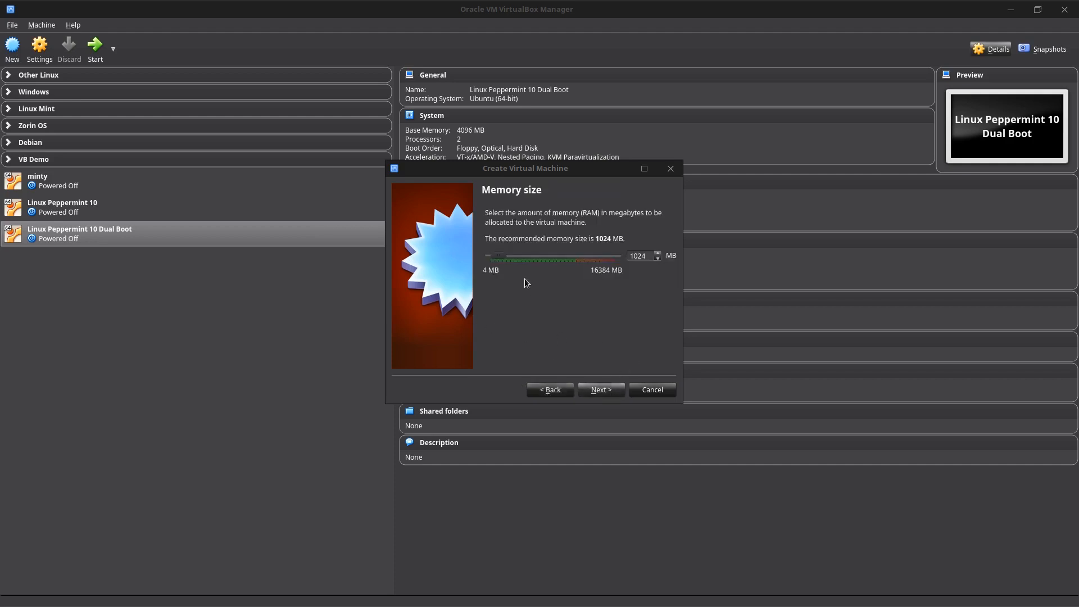
drag(498, 253, 521, 252)
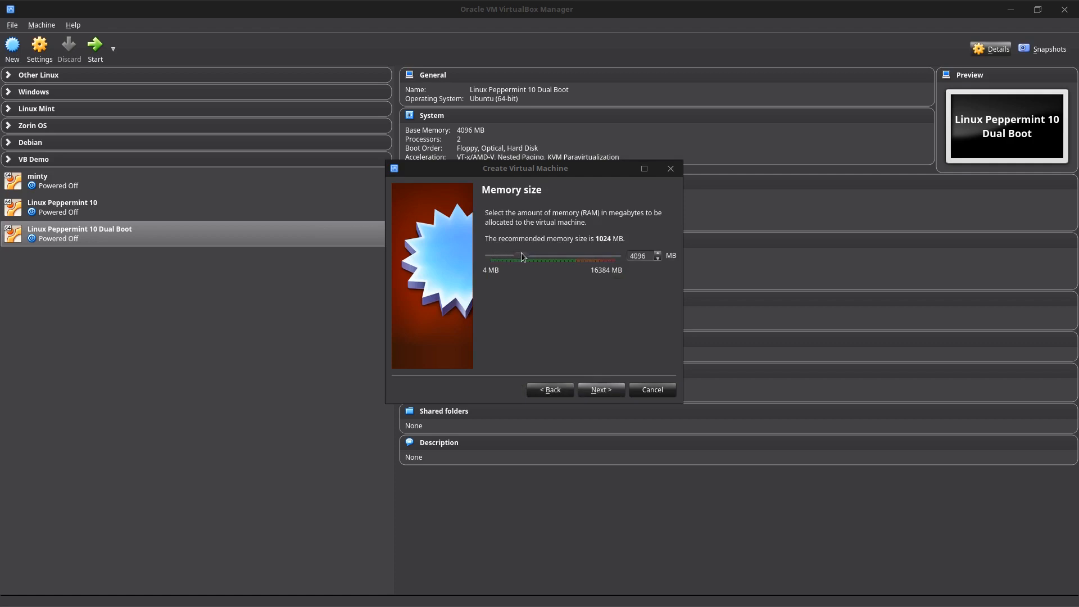
click(612, 390)
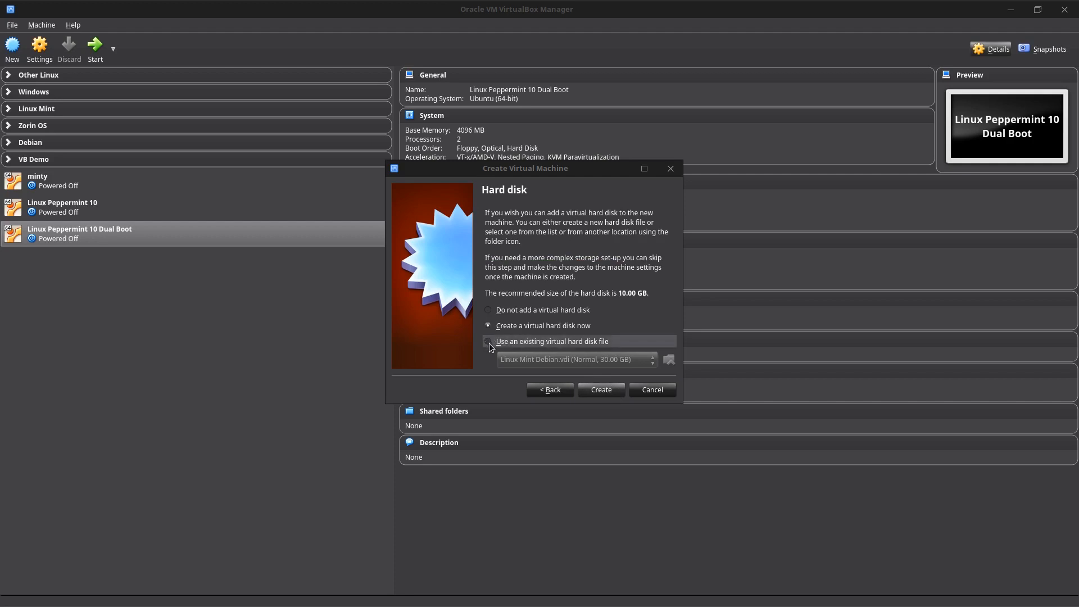
click(553, 392)
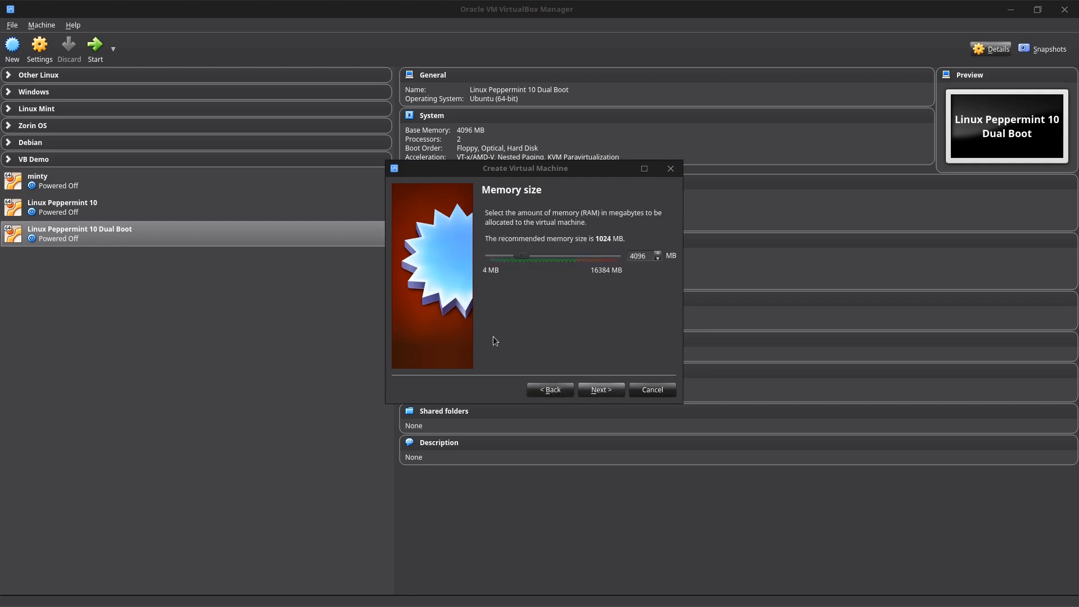
click(613, 393)
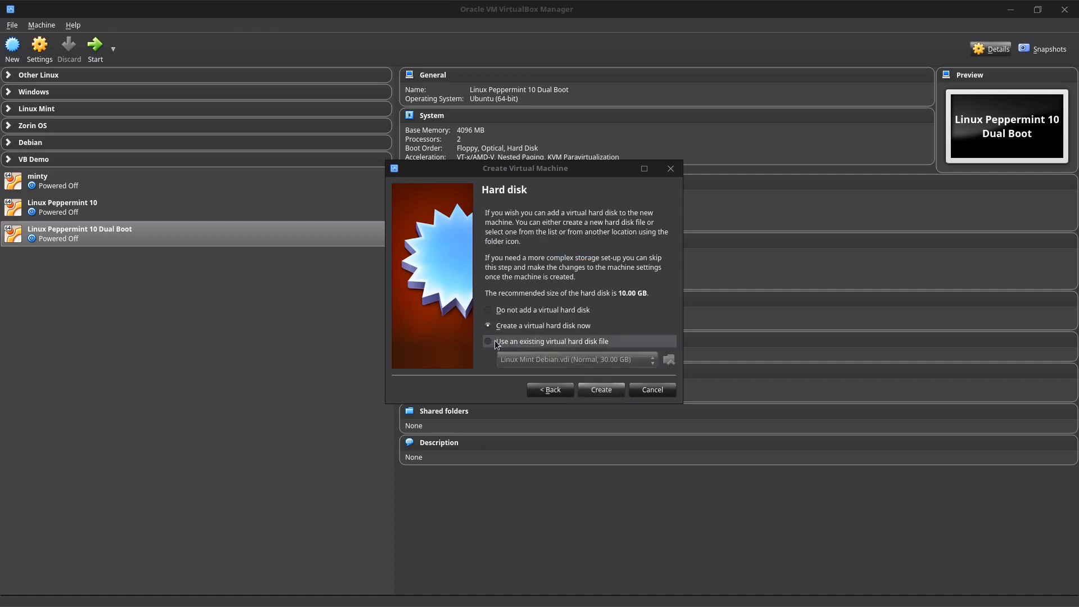
Use the existing disk Linux Peppermint 10 Clone-disk1.vdi from the Linux Peppermint 10 Dual Boot folder and create the machine.
click(592, 344)
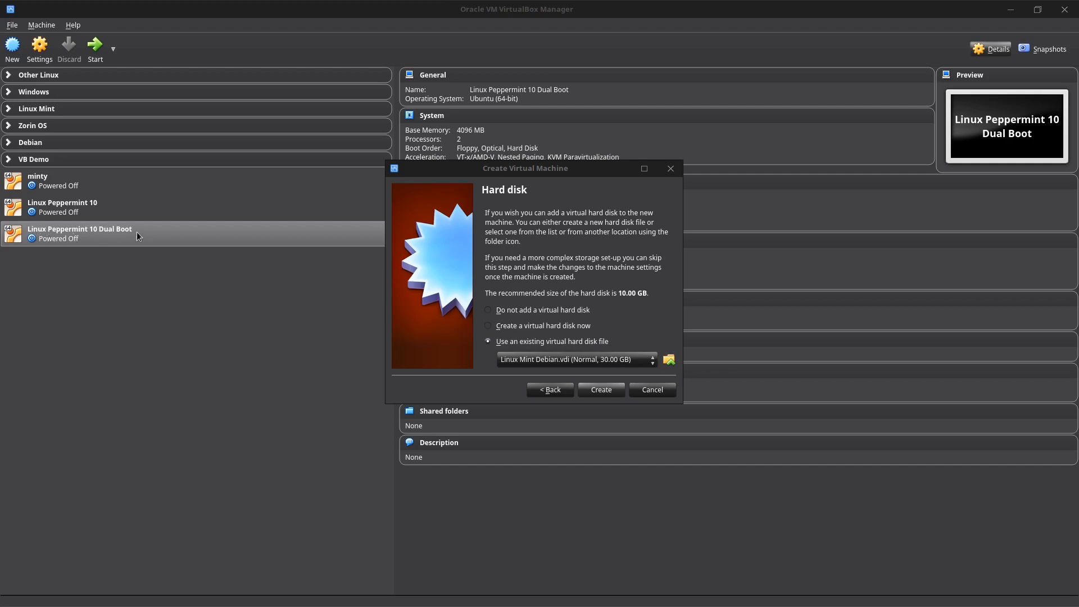
click(670, 360)
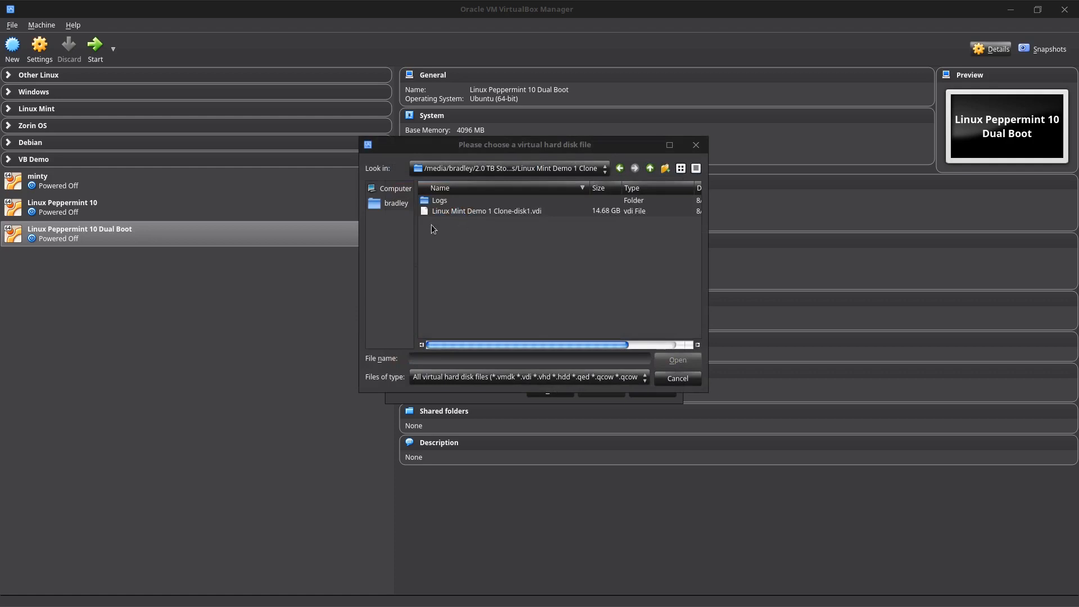
click(650, 169)
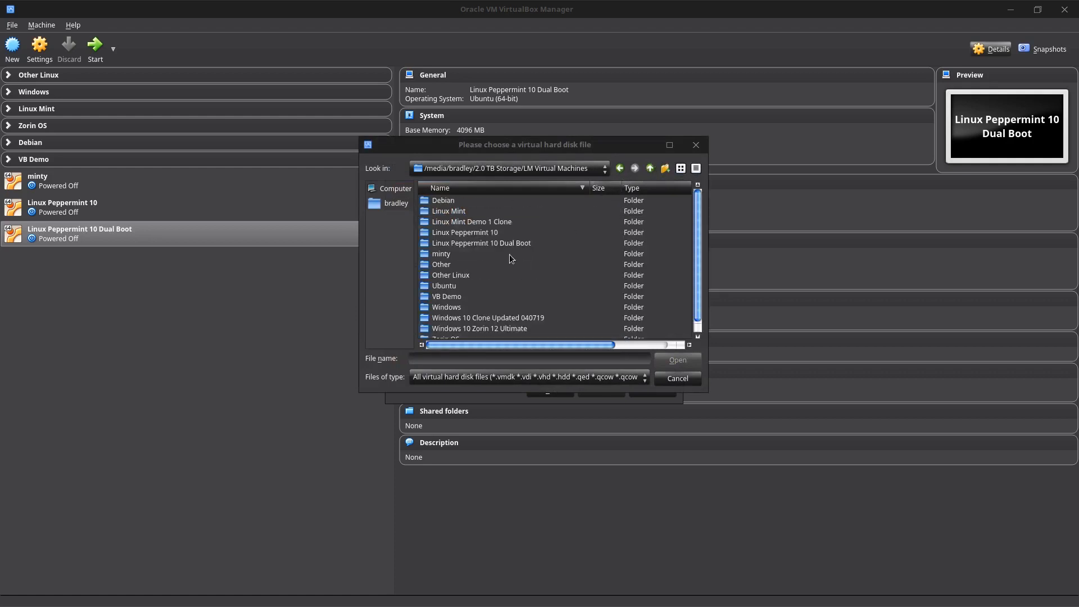
click(447, 243)
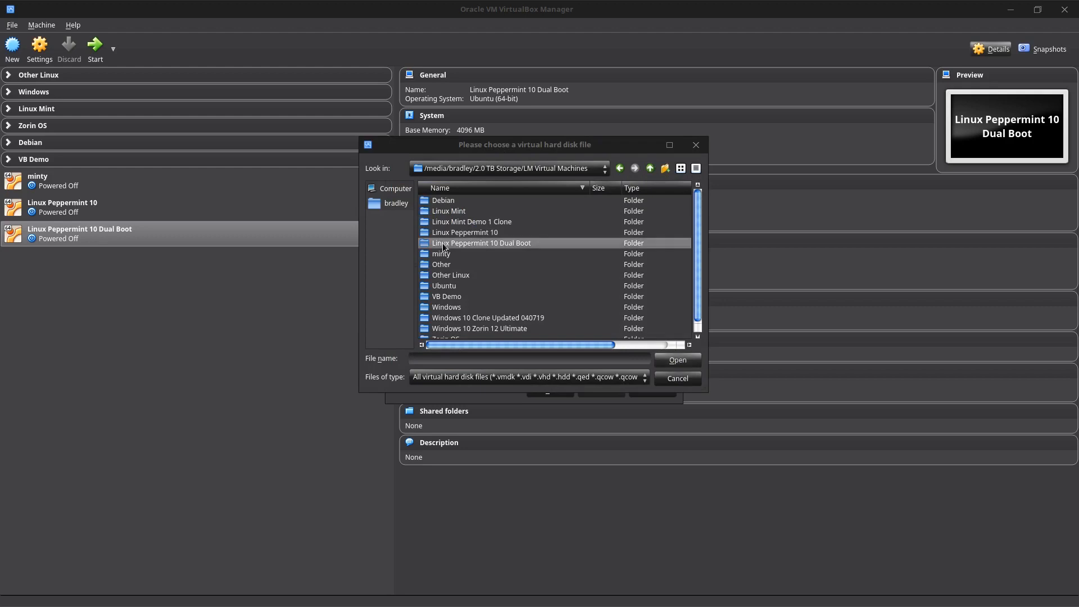
double_click(539, 242)
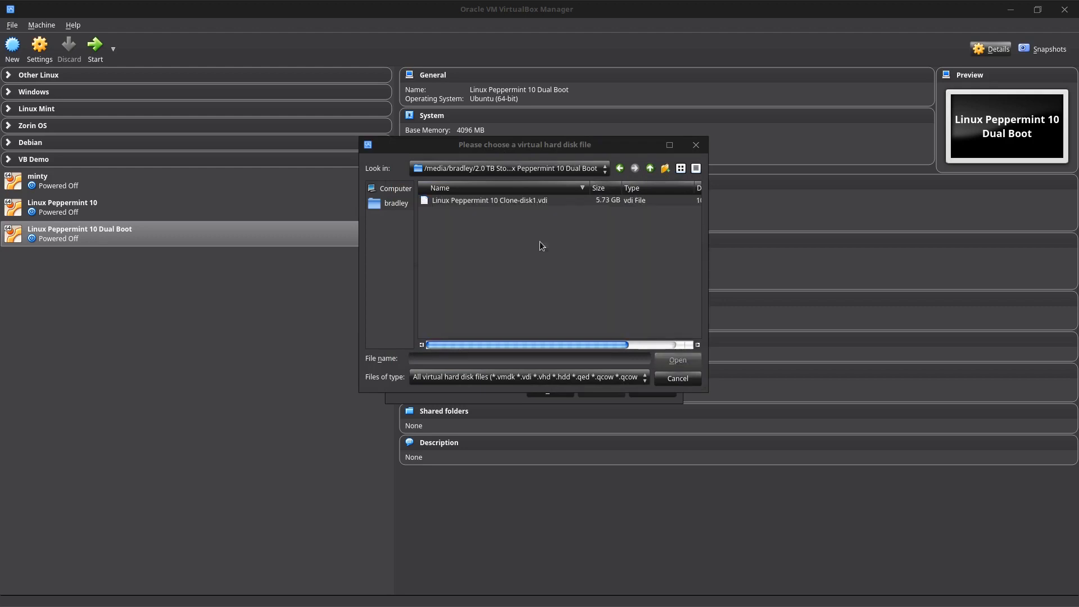
click(461, 200)
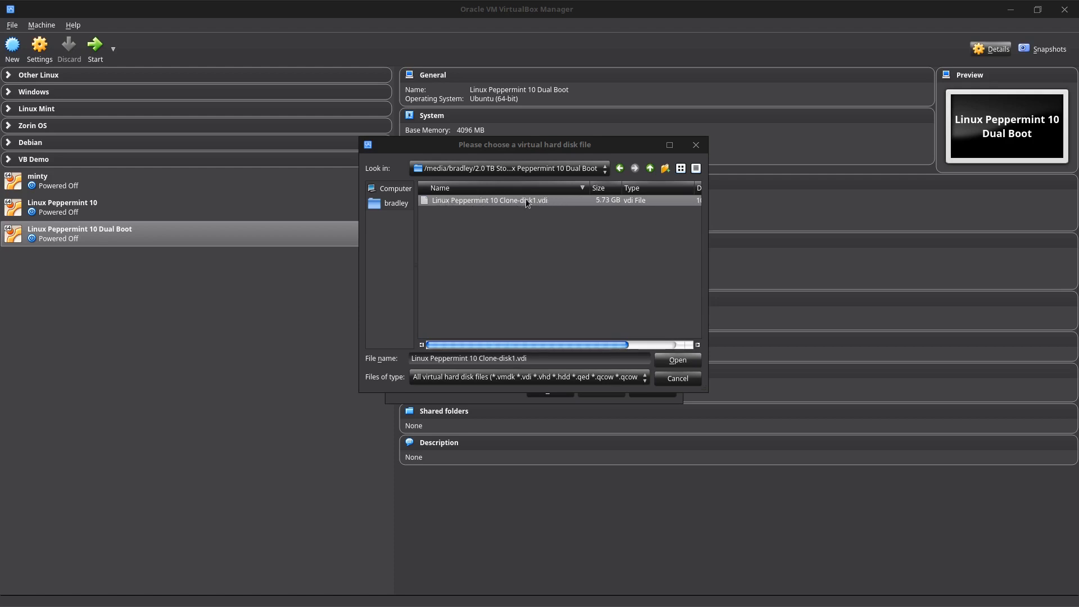
click(682, 363)
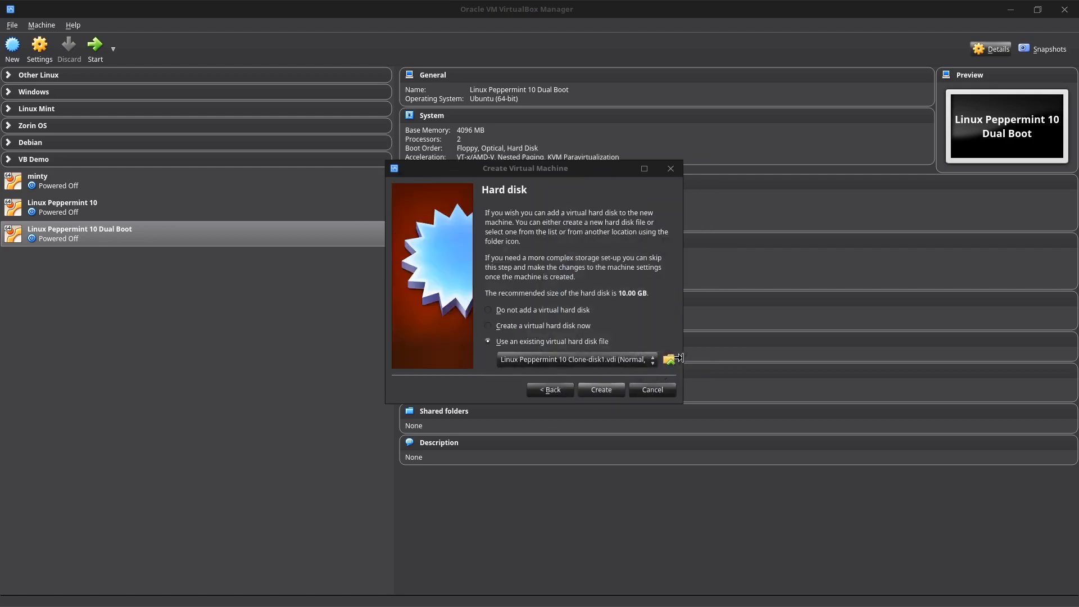
click(611, 391)
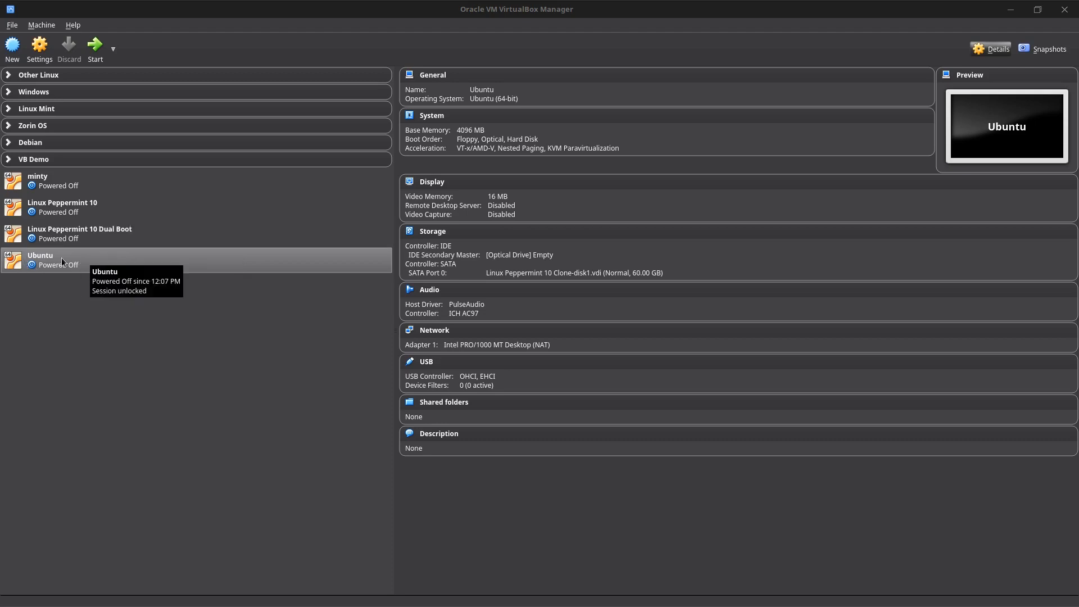
Set the Ubuntu machine's processor count to 2 in its system settings.
right_click(206, 261)
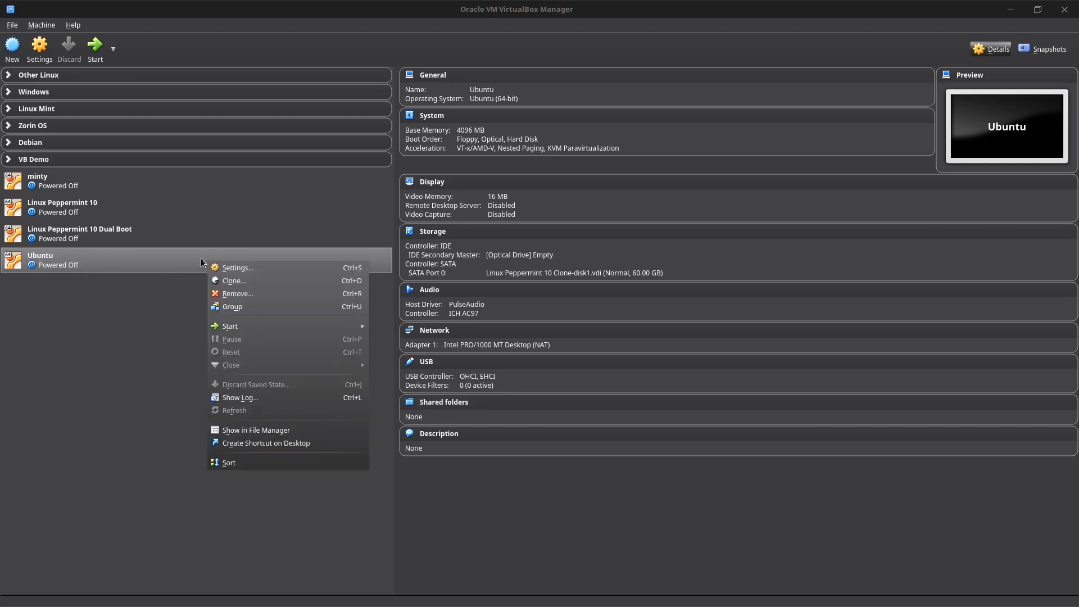
click(233, 268)
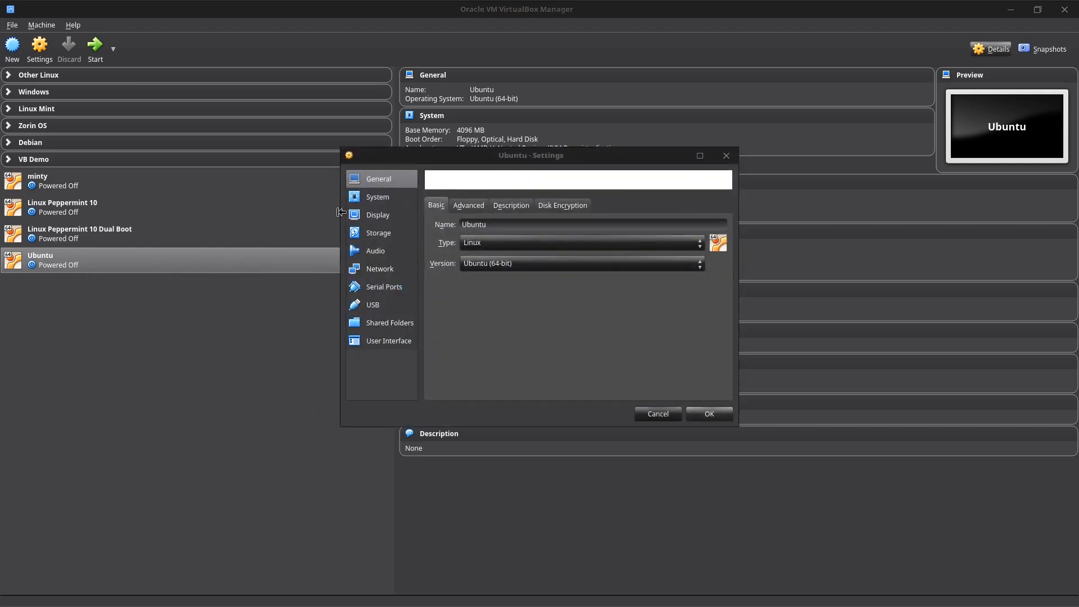
click(374, 198)
click(494, 204)
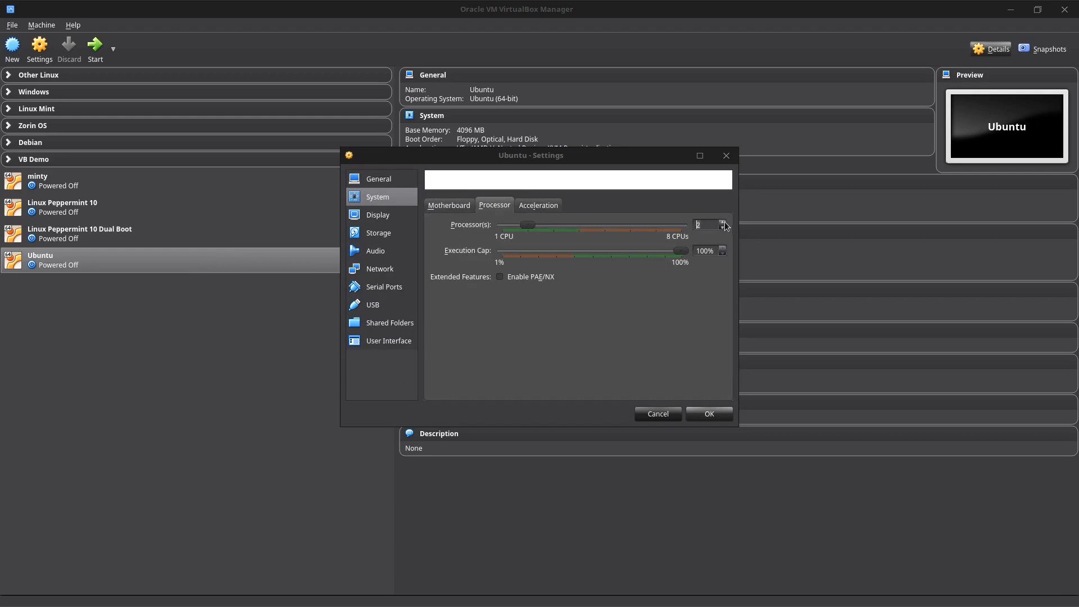
Set the Ubuntu machine's video memory to 128 MB and enable 3D acceleration.
click(374, 220)
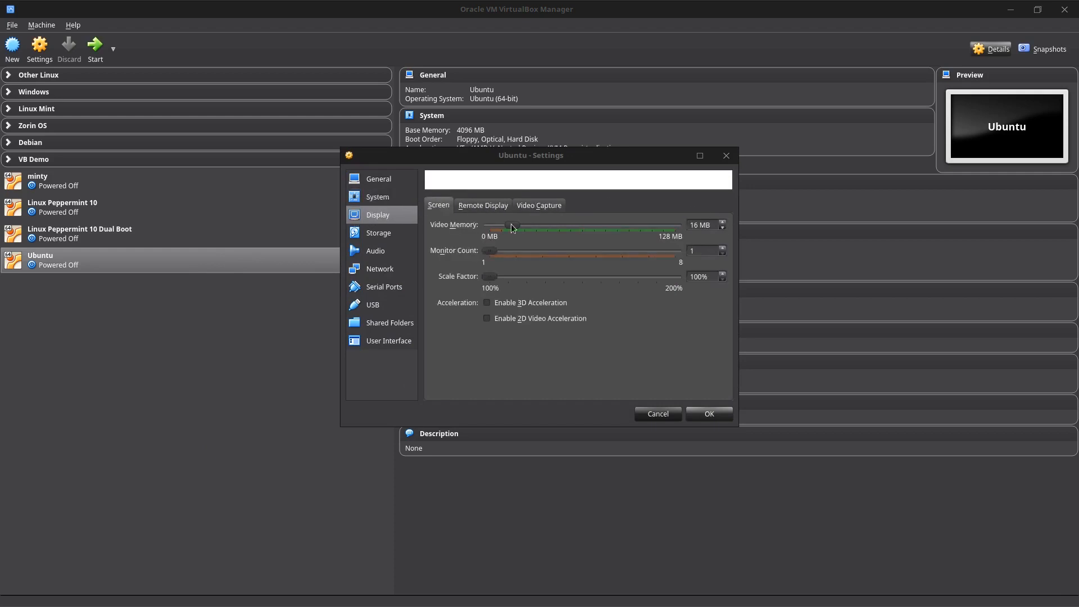
drag(512, 224, 676, 225)
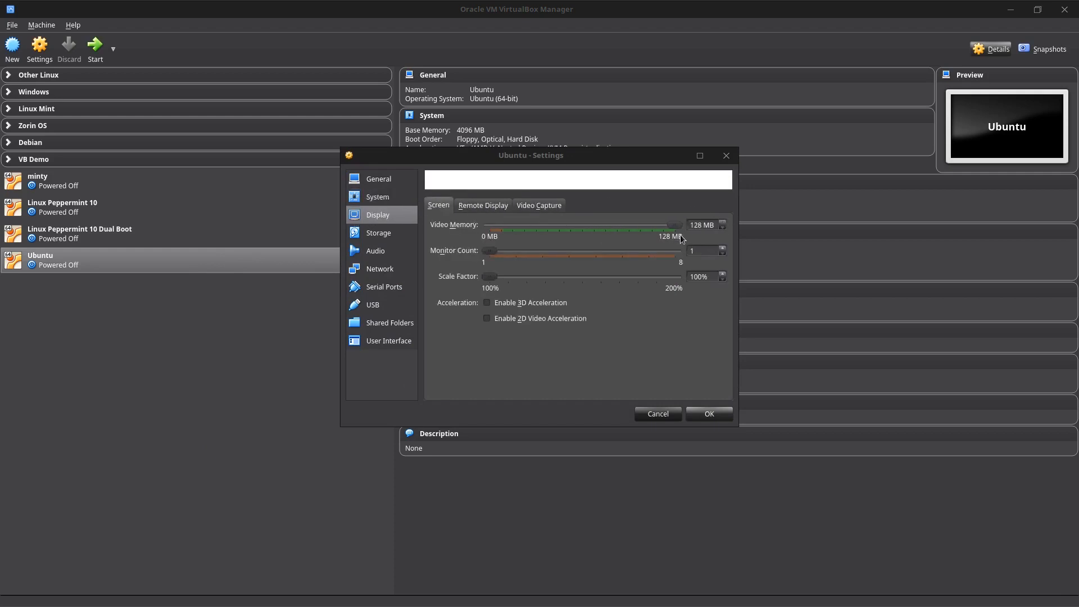
click(486, 303)
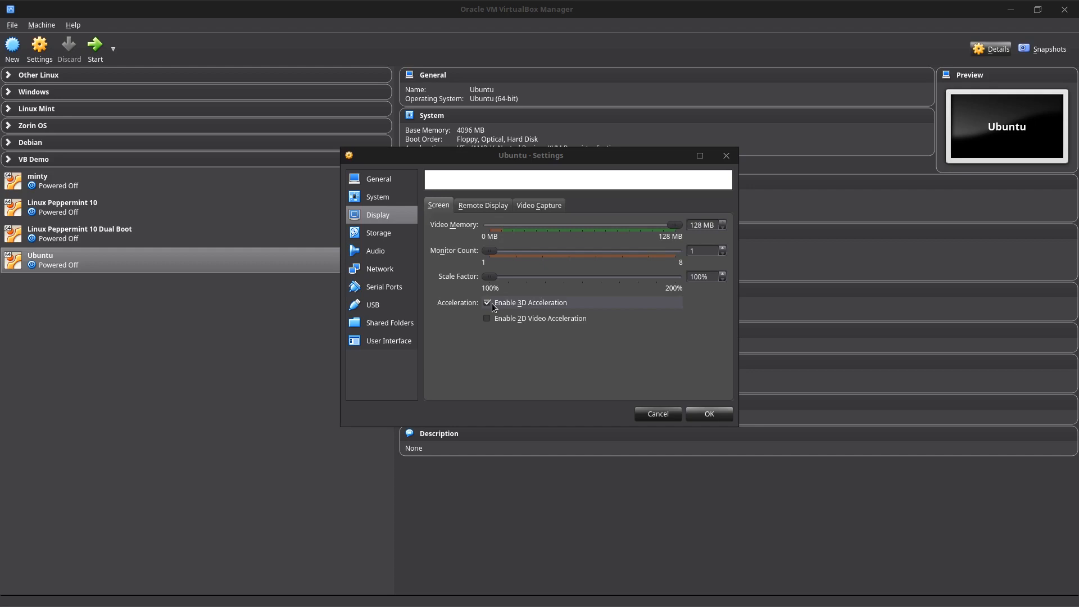
Load ubuntu-19.04-desktop-amd64.iso from the Downloads/ISO folder into the Ubuntu machine's empty IDE optical drive.
click(376, 238)
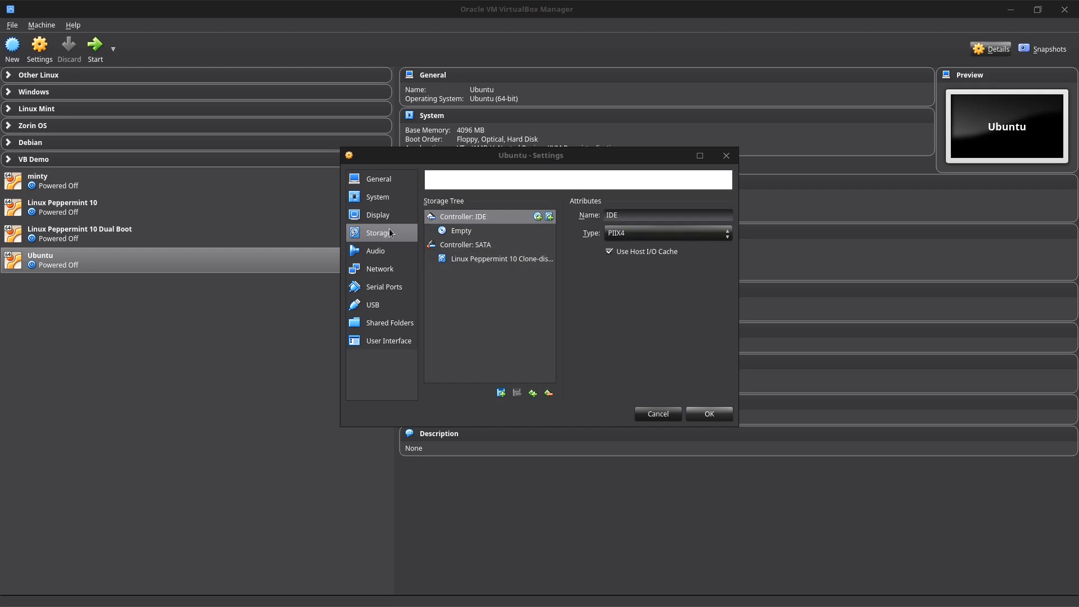
click(450, 235)
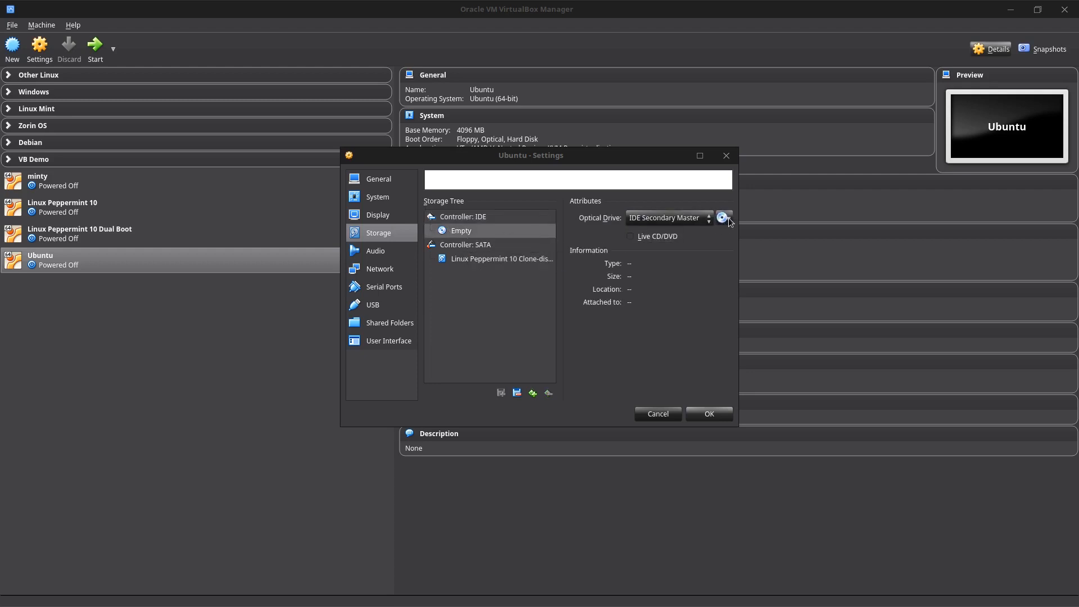
click(728, 220)
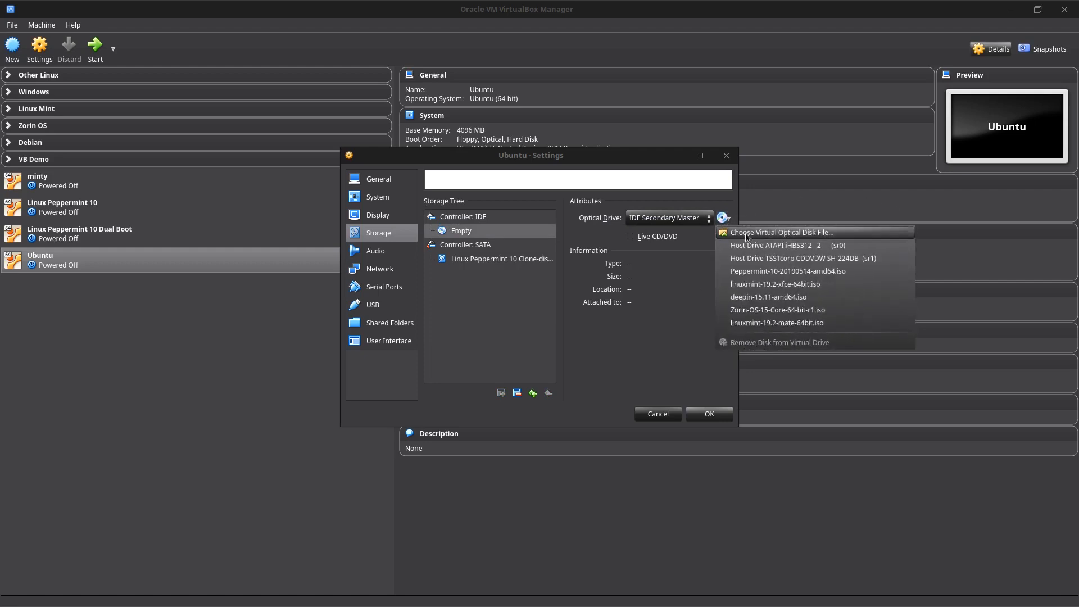
click(857, 236)
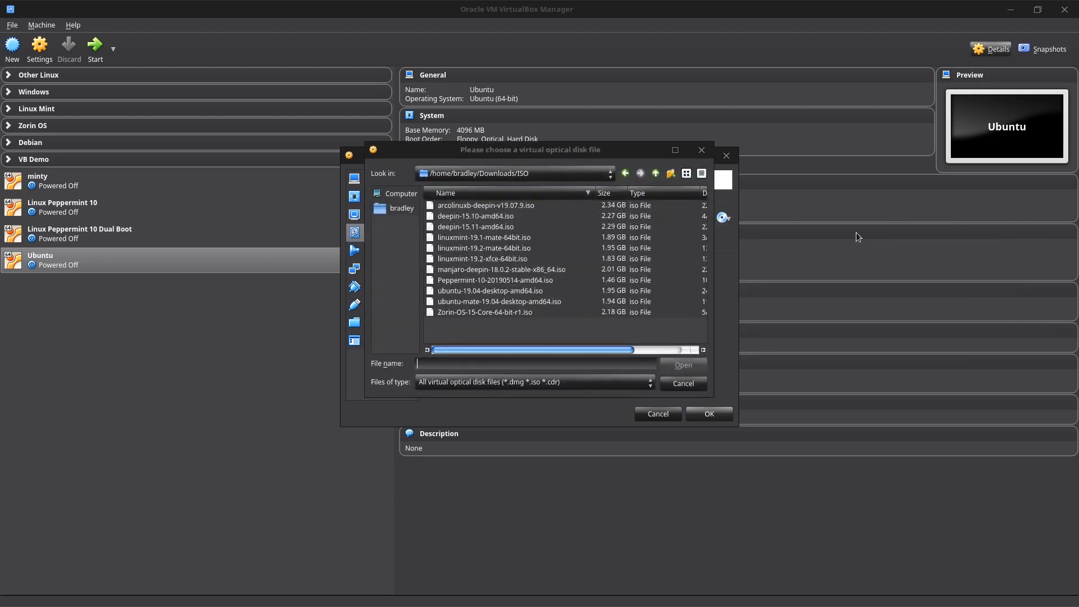
click(462, 292)
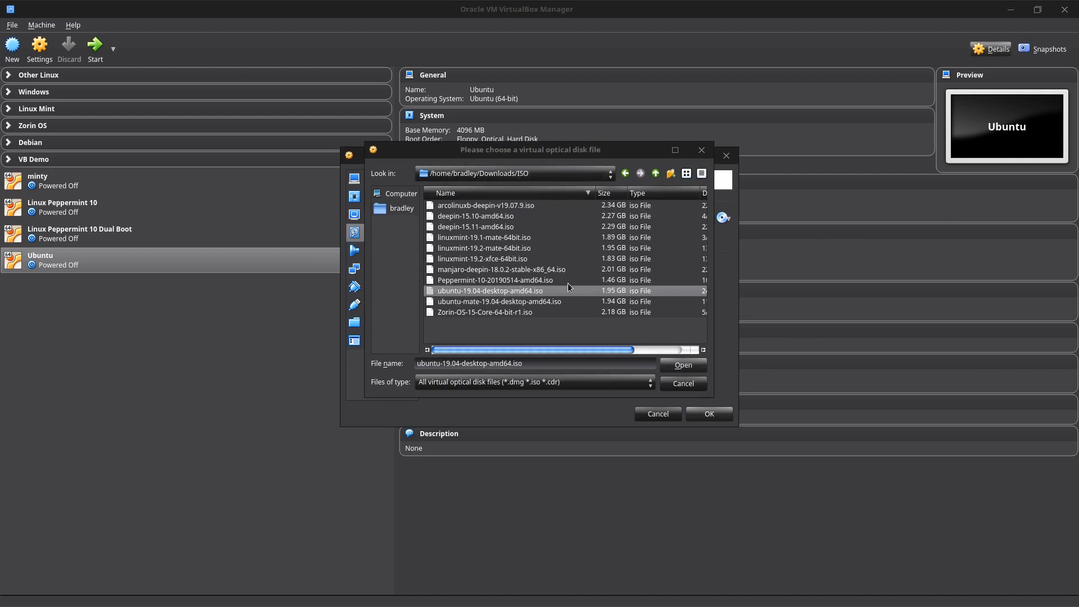
click(686, 367)
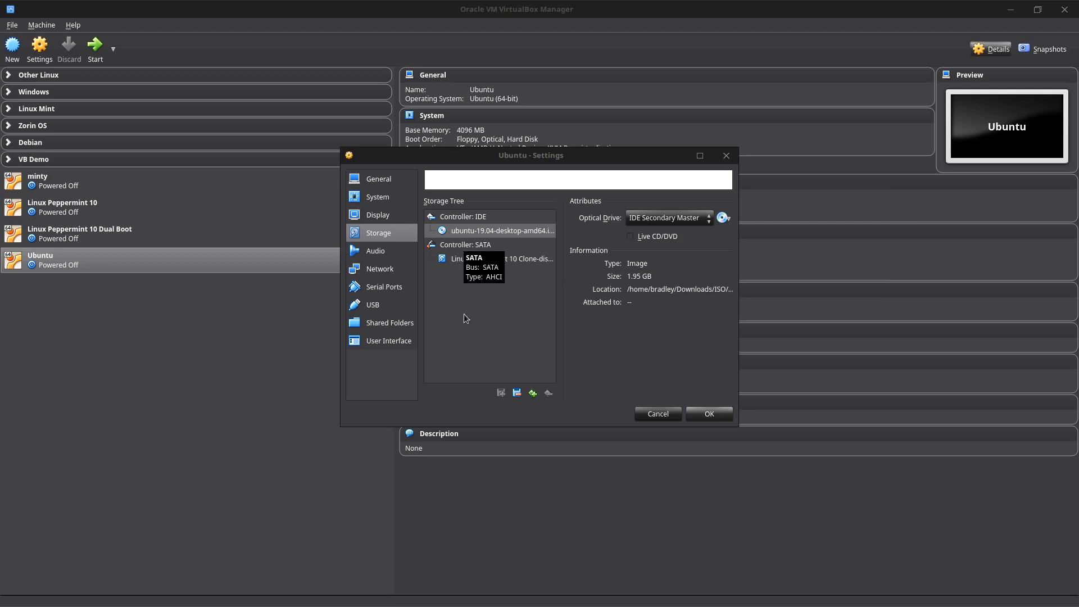
click(456, 261)
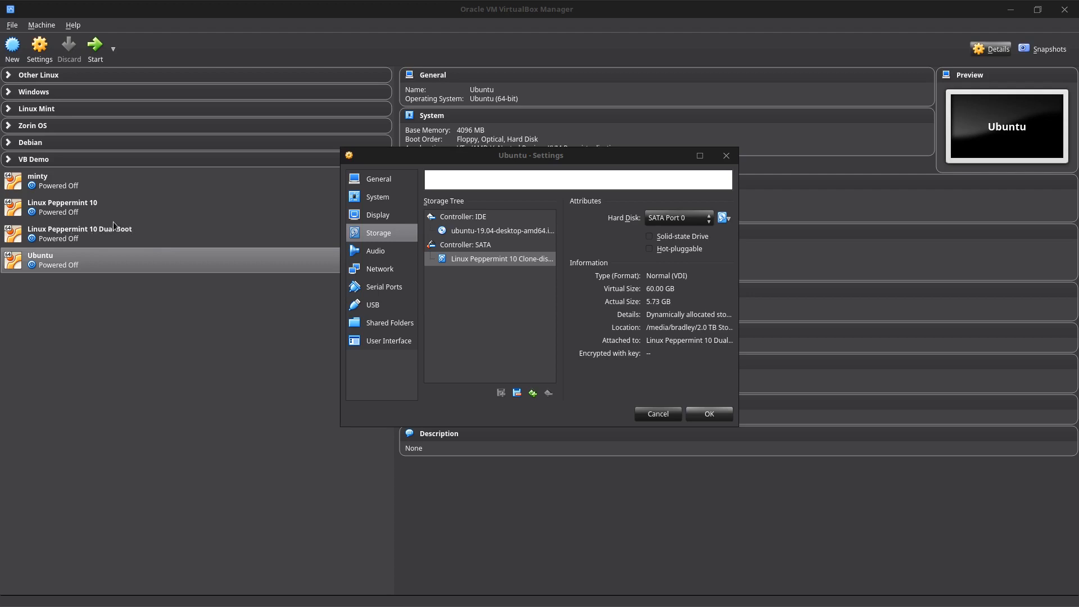
click(485, 234)
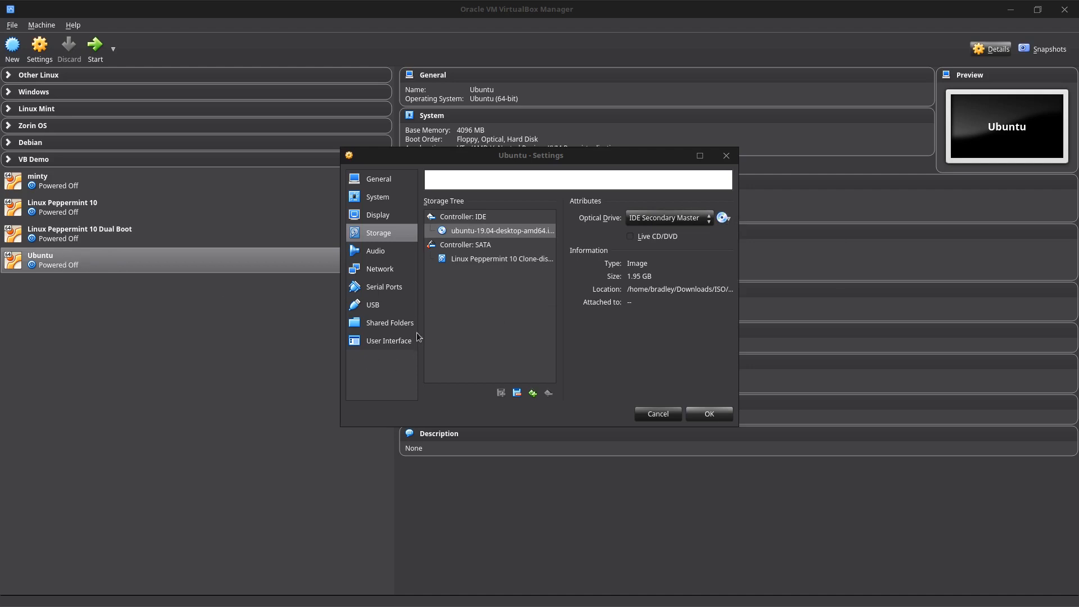
Disable the mini toolbar in full-screen/seamless mode for the Ubuntu machine and save its settings.
click(373, 304)
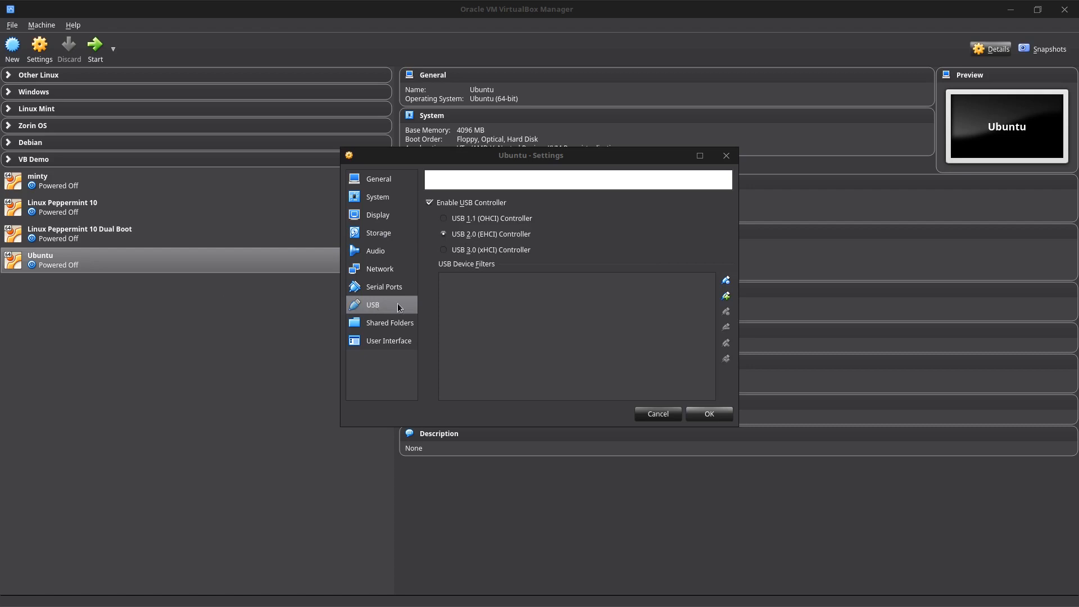
click(404, 339)
click(534, 228)
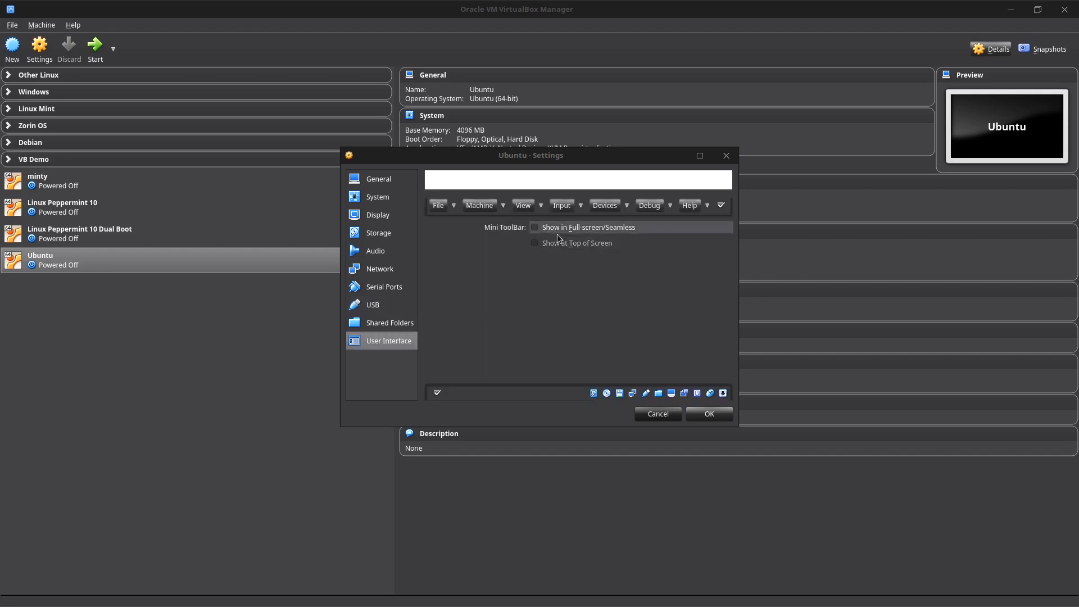
click(709, 413)
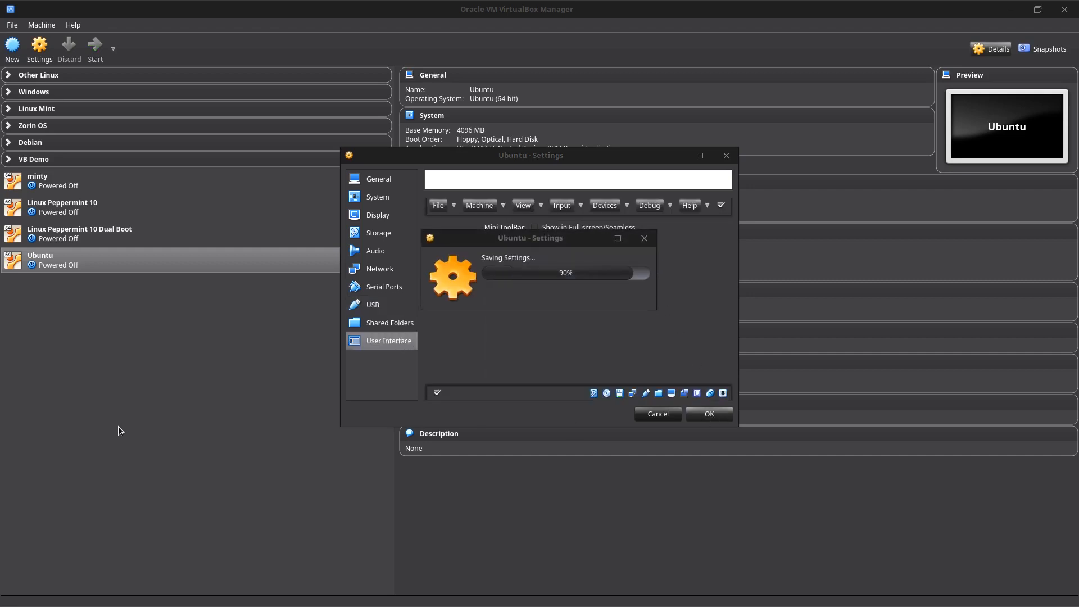
Start the Ubuntu machine and begin installing Ubuntu with the English (US) keyboard, normal installation and updates downloaded during installation.
double_click(228, 257)
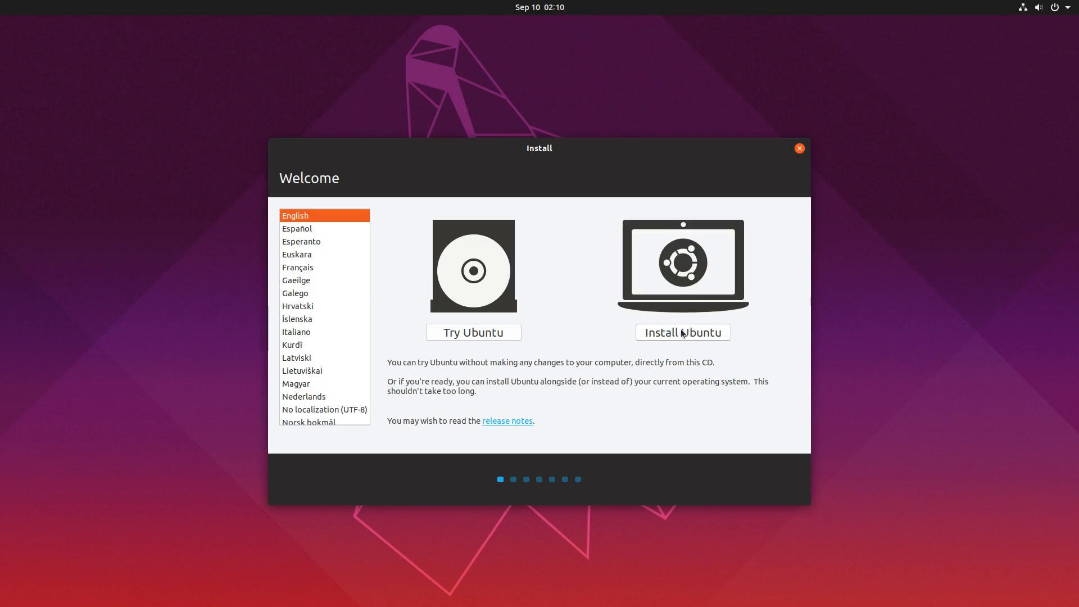
click(675, 333)
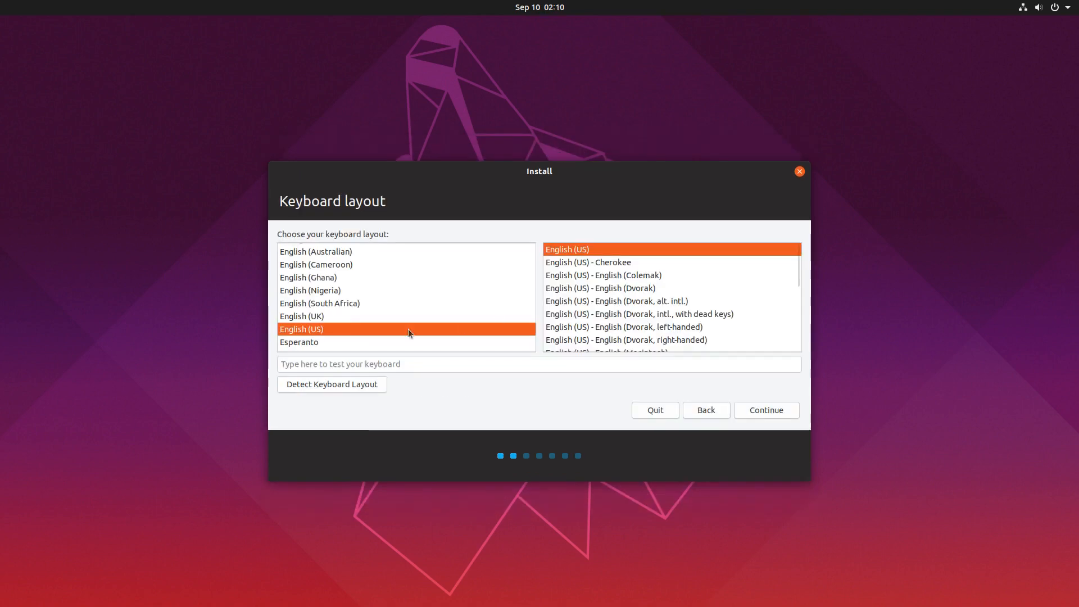
click(764, 409)
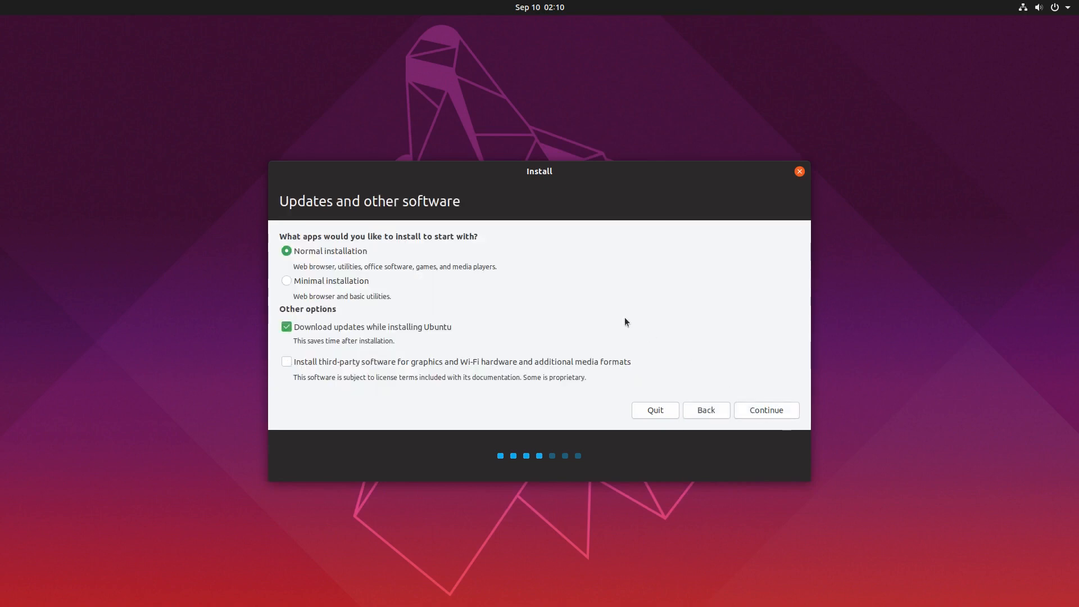
click(769, 411)
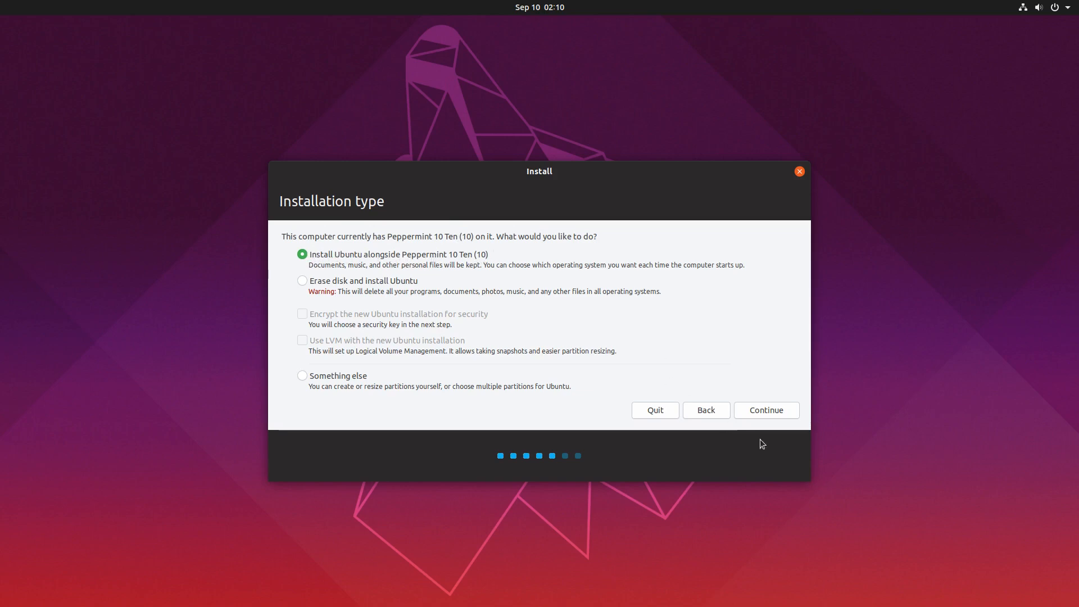
Install Ubuntu alongside Peppermint 10, allocating 39.9 GB to Peppermint and 24.5 GB to Ubuntu, and write the changes to disk.
click(791, 414)
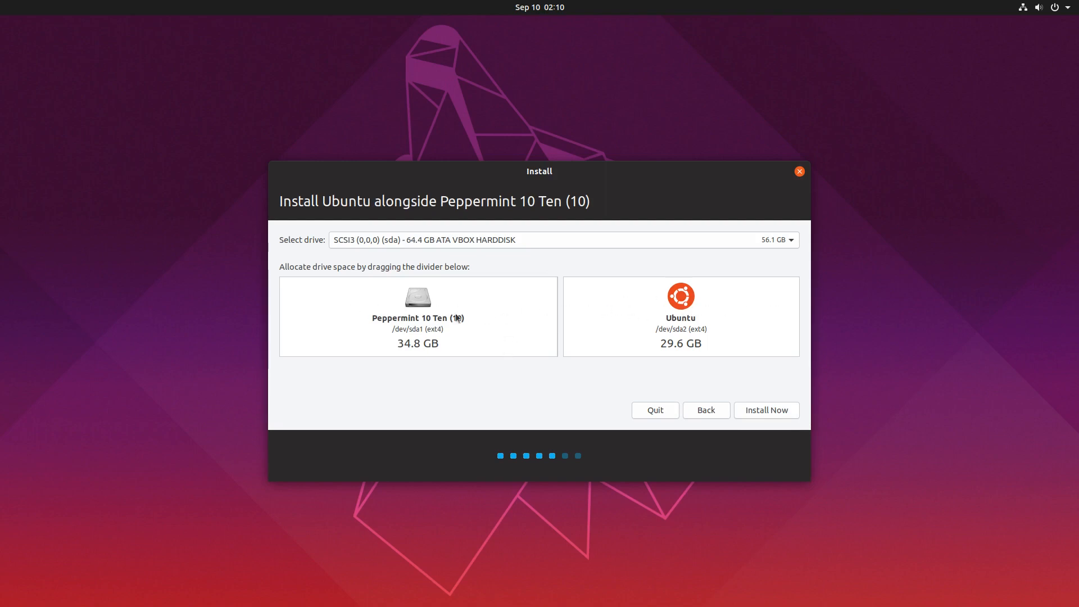
drag(560, 310, 601, 311)
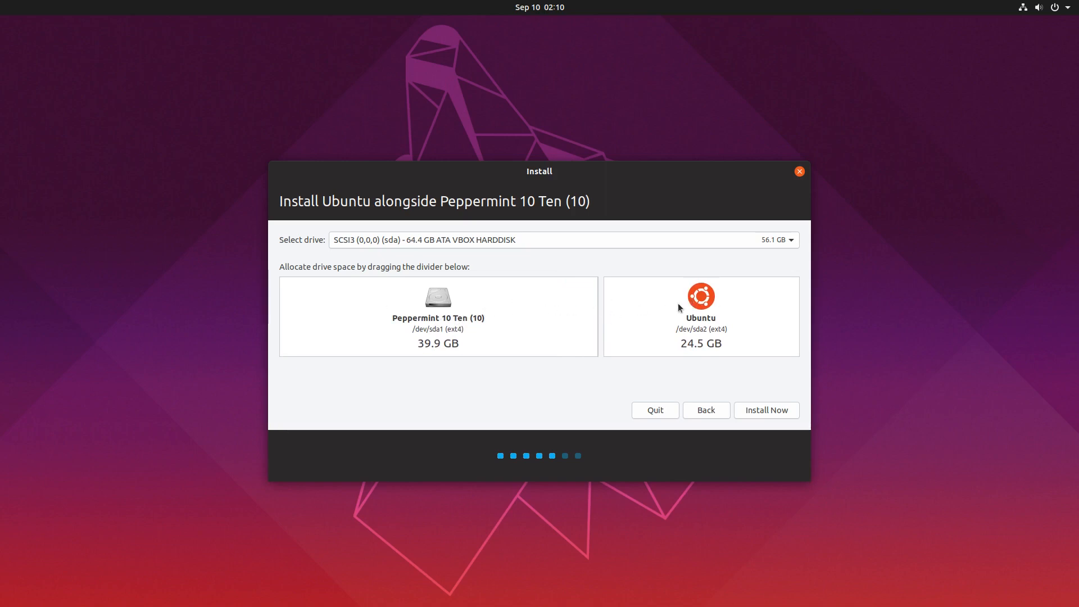
click(774, 410)
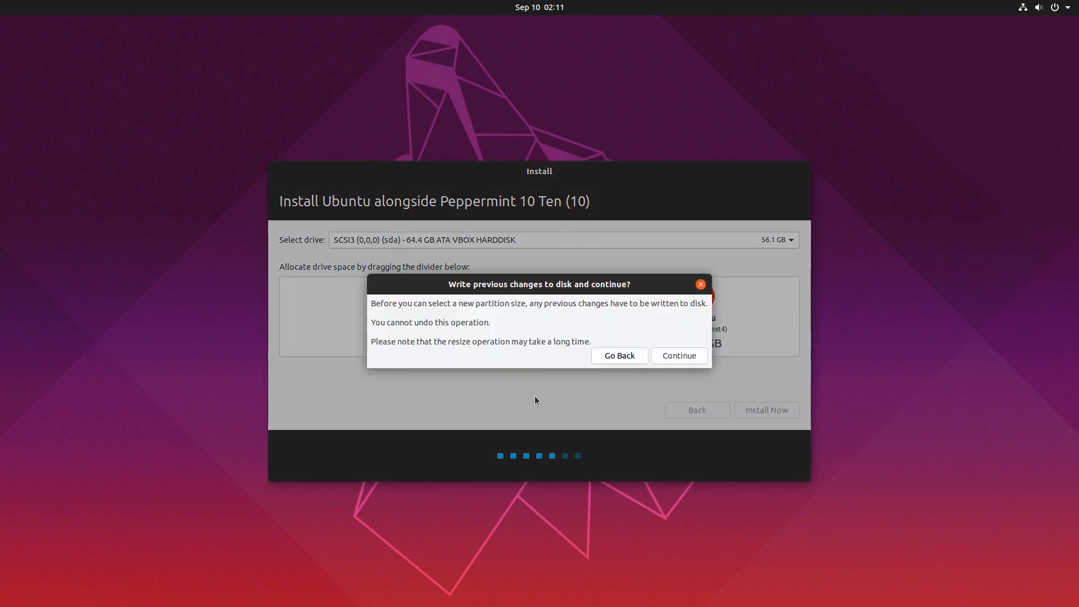
click(681, 357)
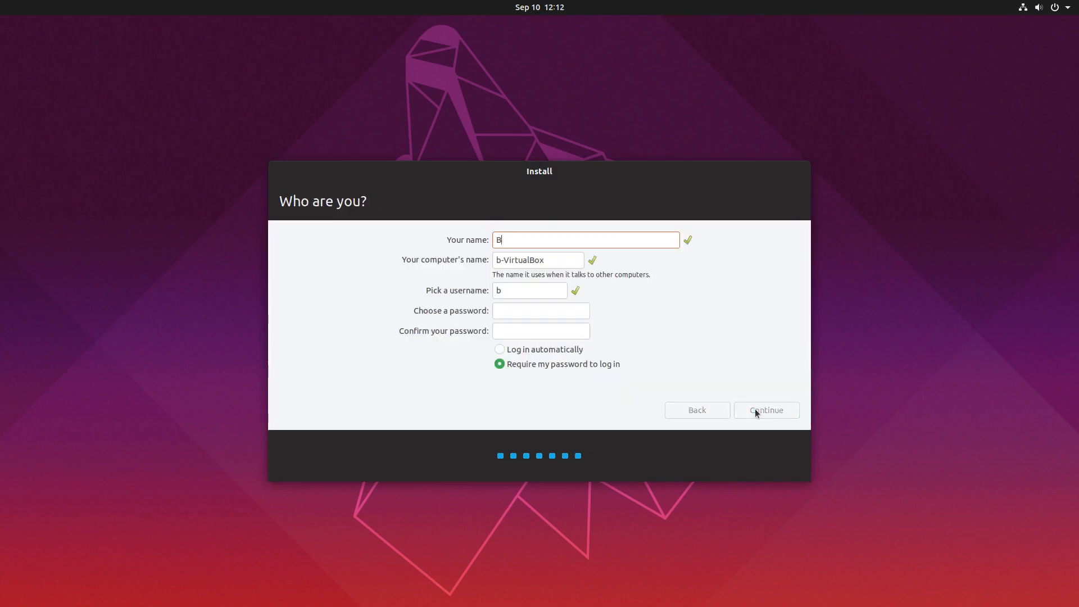
Enter the user's name, the computer name Ubuntudb and the account password with its confirmation, and continue the installation.
text(radley)
key(Tab)
text(Ubuntudb)
key(Tab)
key(Tab)
text(*******)
text(*******)
click(755, 411)
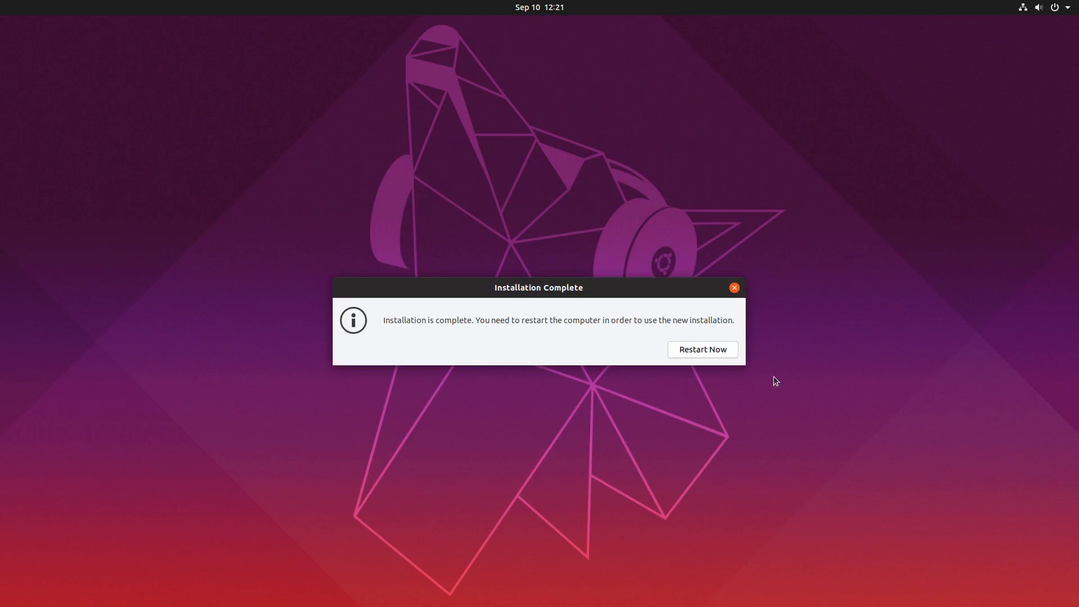
Restart the machine after the installation, go through the GRUB menu entries and boot Ubuntu.
click(676, 351)
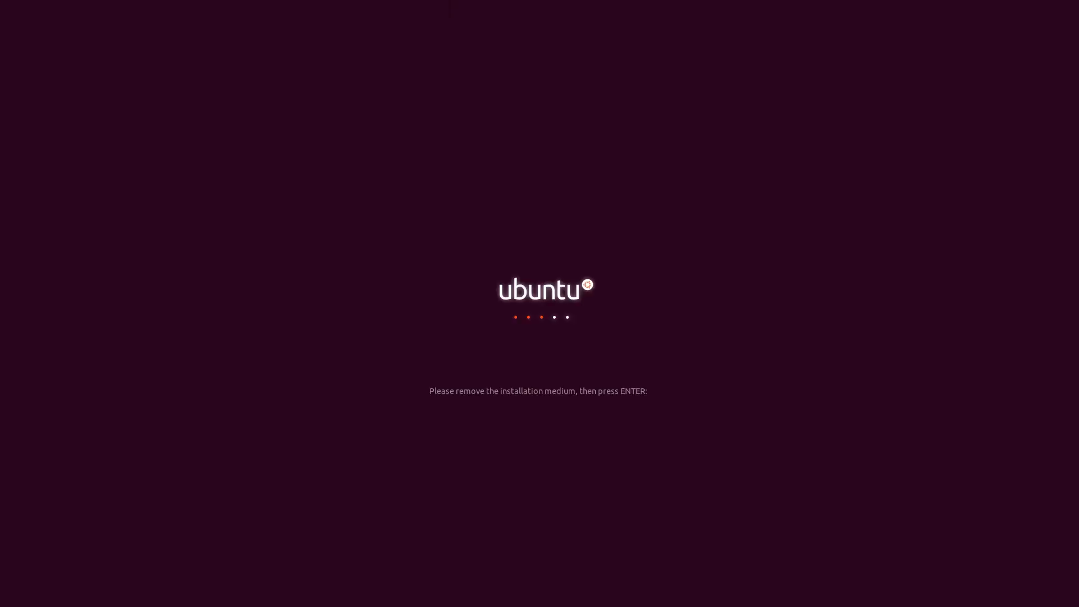
key(Return)
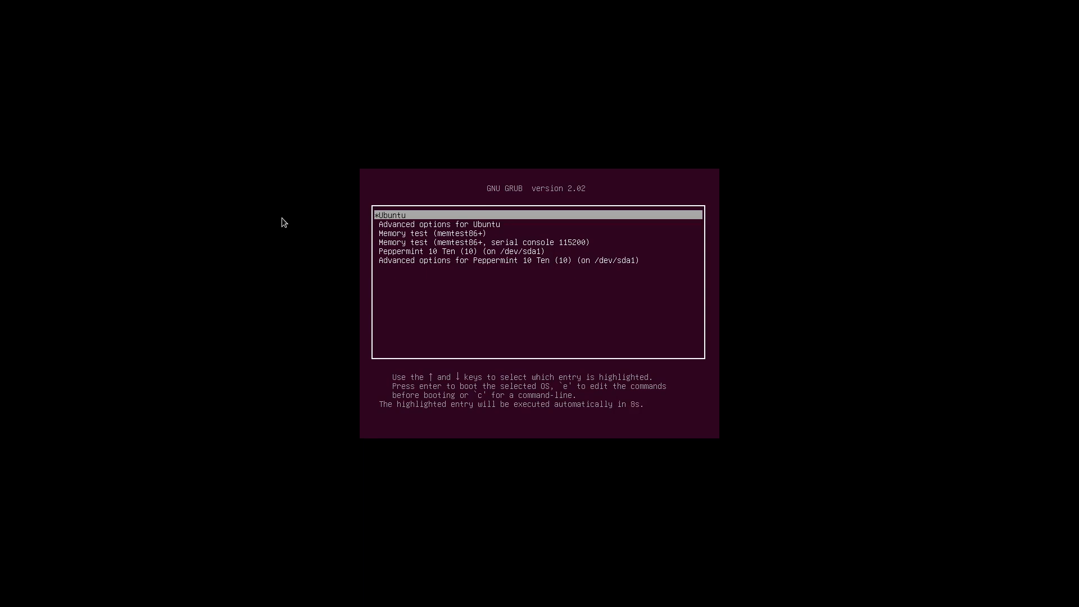
key(Down)
key(Up)
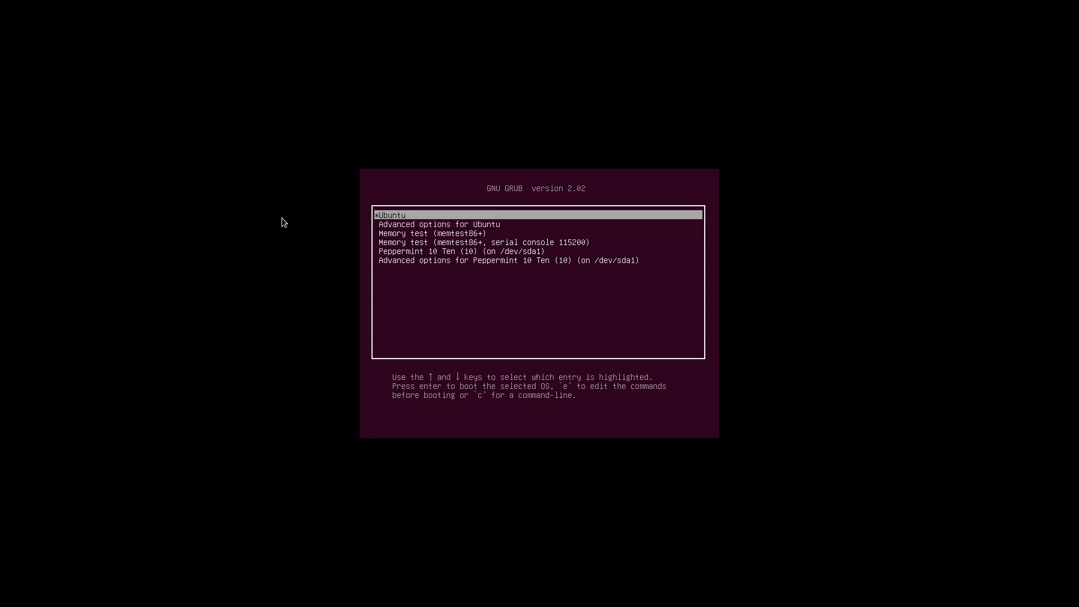
key(Down)
key(Down)
key(Down)
key(Down)
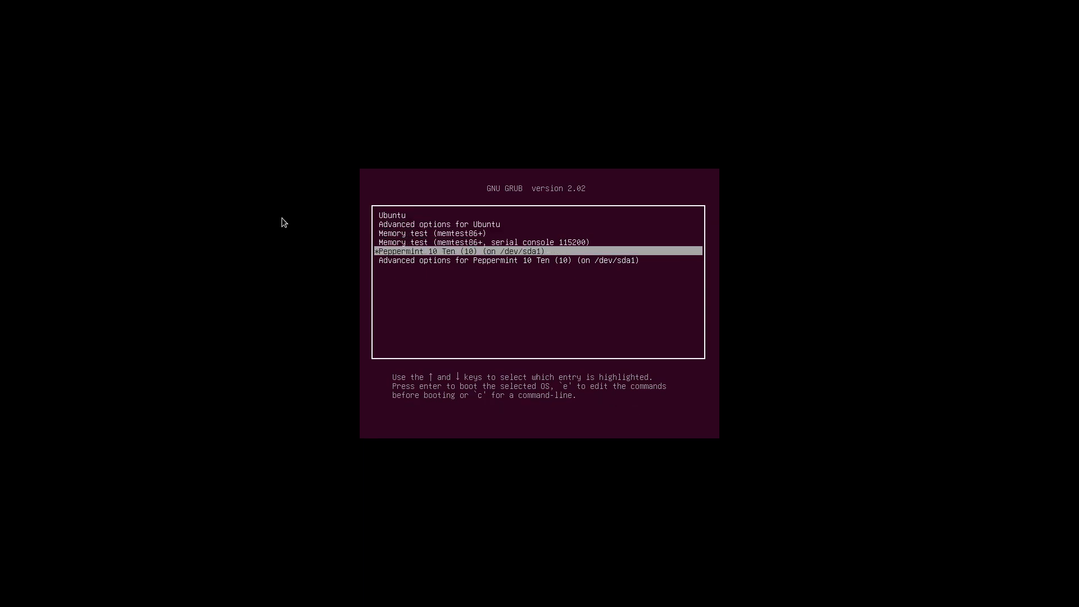
key(Down)
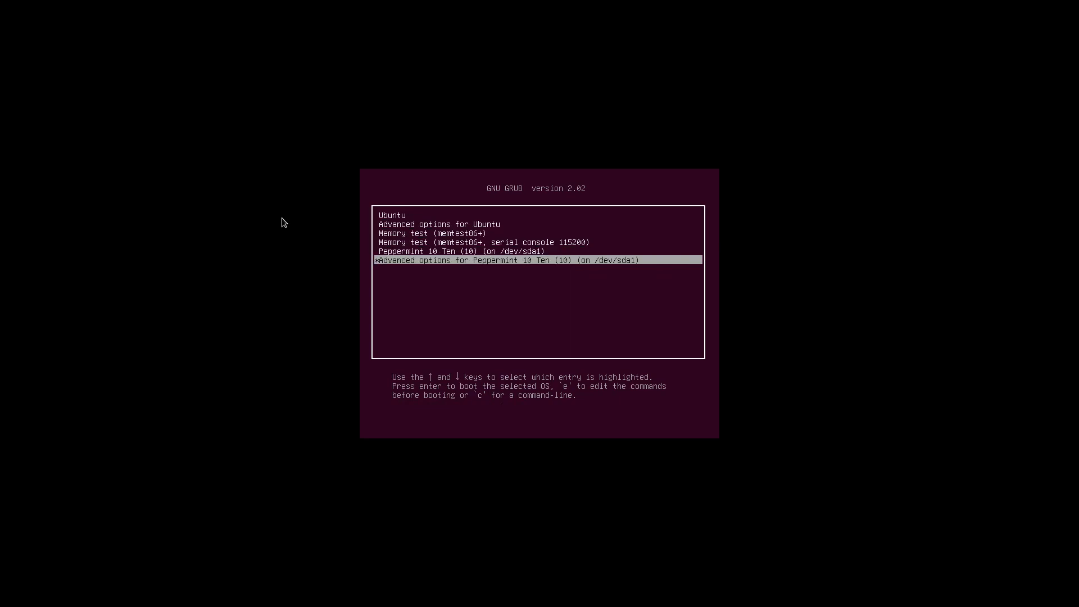
key(Up)
key(Up)
key(Up)
key(Up)
key(Up)
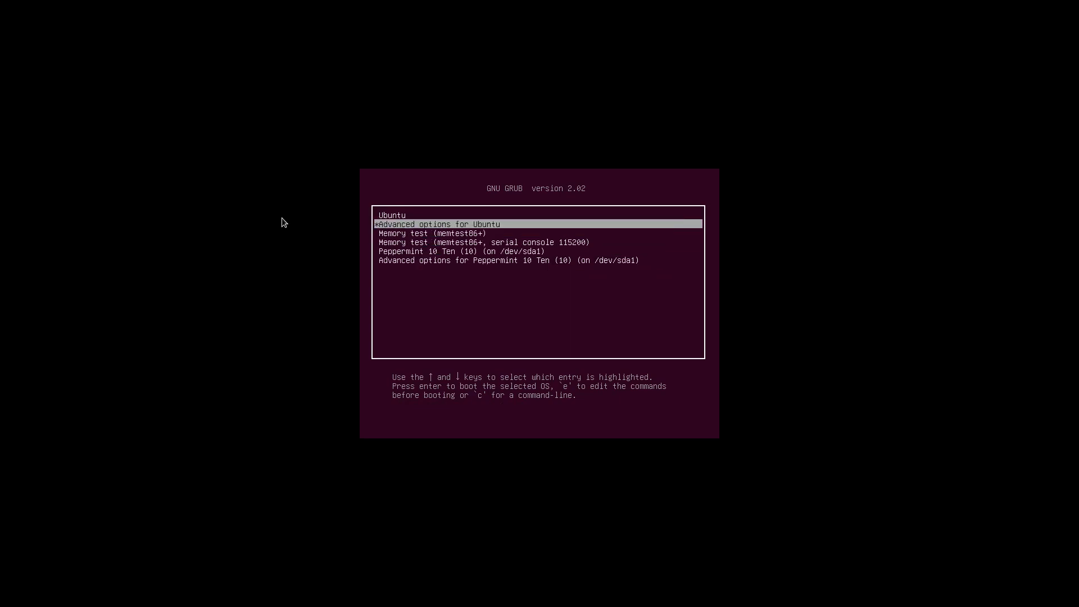
key(Return)
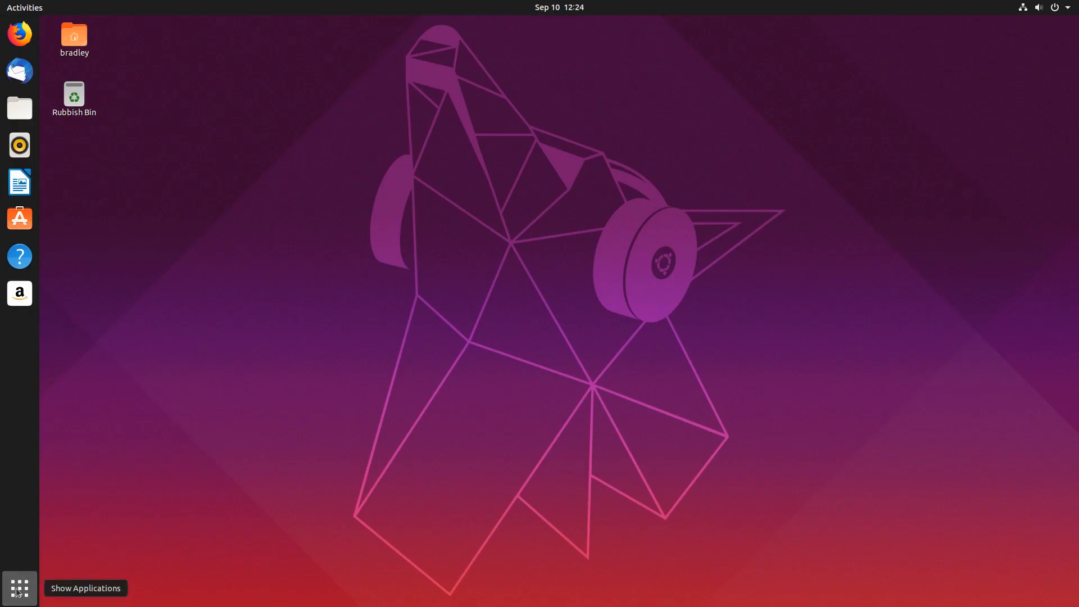
Find and open the Disks utility, inspect partition 5 of the 64 GB hard disk, and close the utility.
click(19, 592)
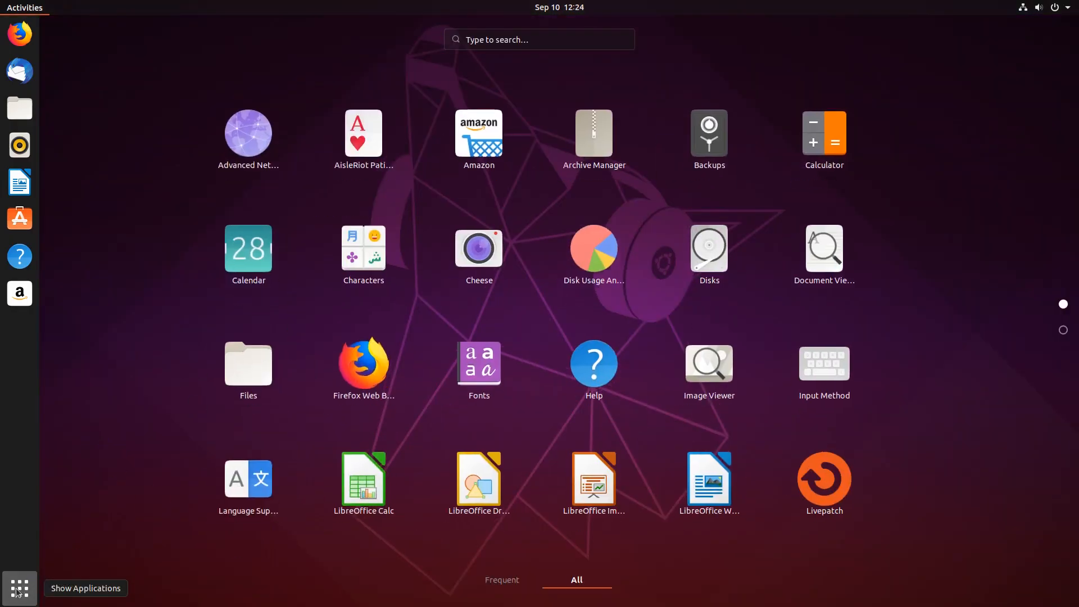
text(disks)
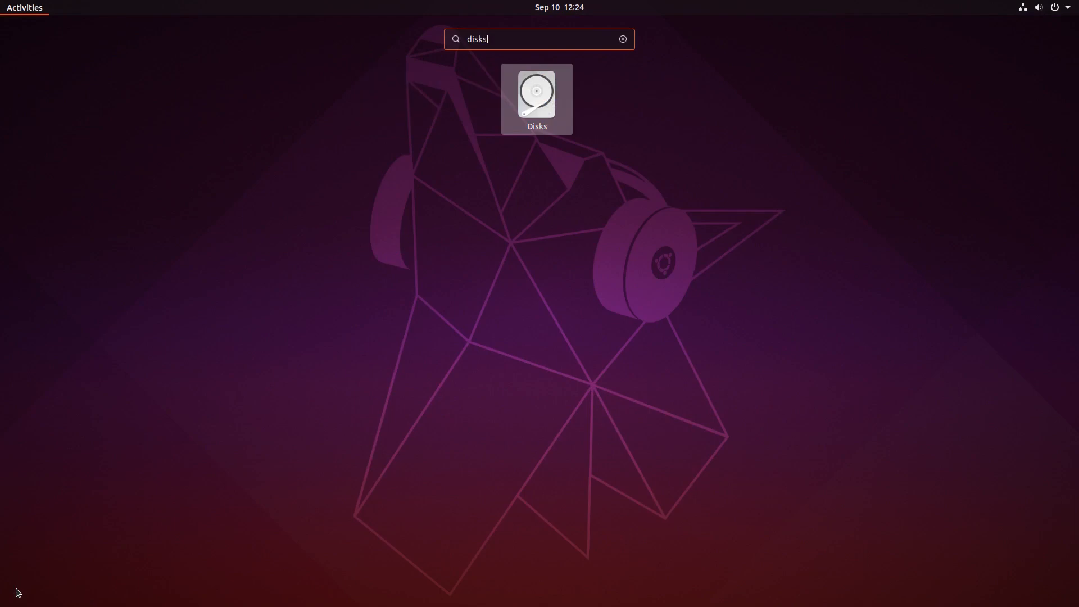
key(Return)
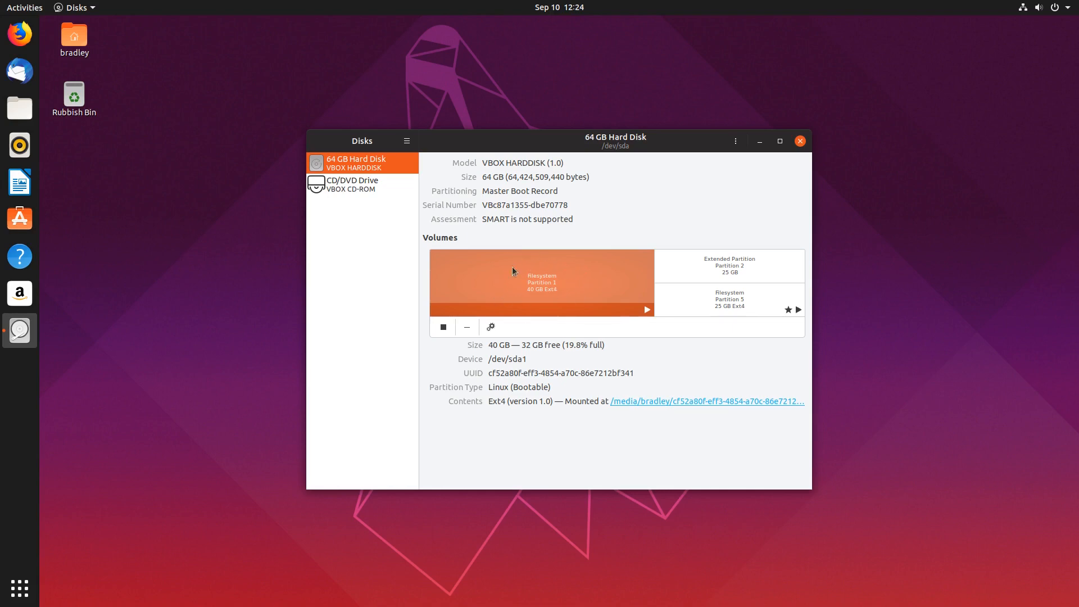
click(696, 302)
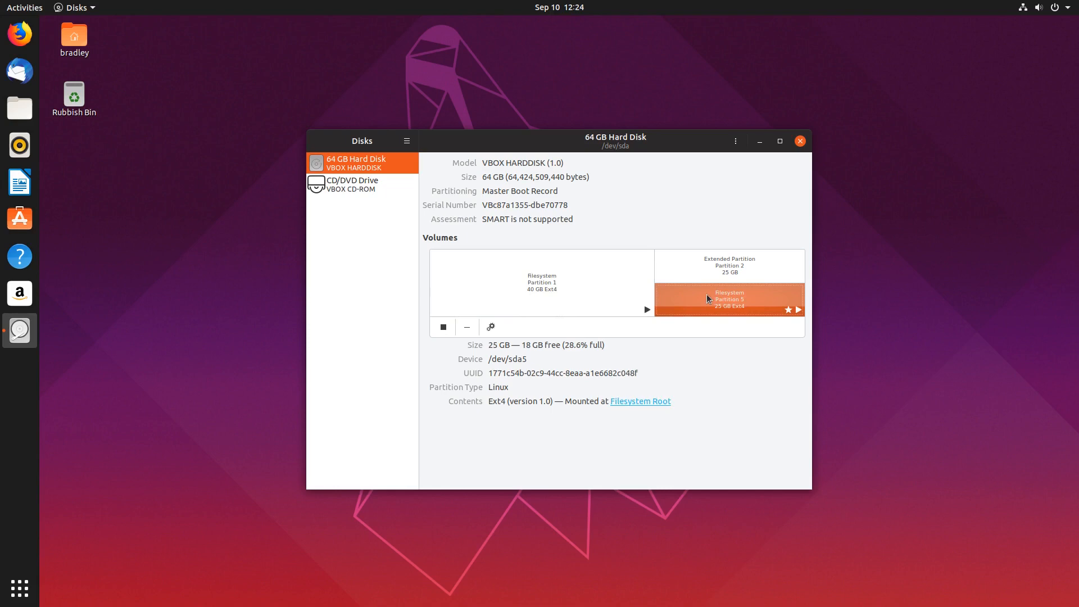
click(800, 142)
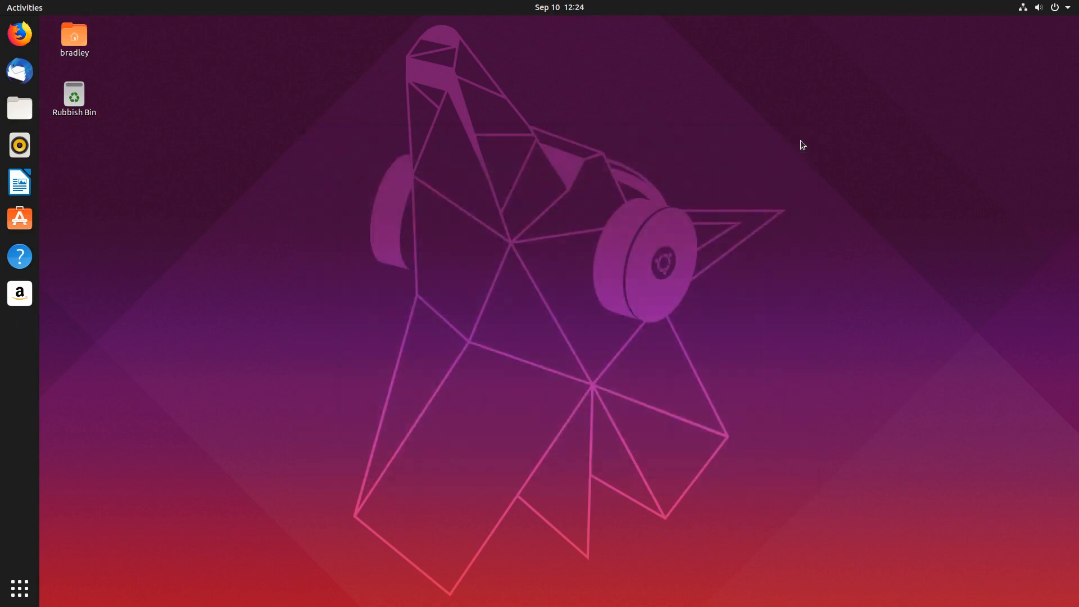
Restart the Ubuntu system and boot Peppermint 10 Ten (10) on /dev/sda1 from the GRUB menu.
click(1059, 8)
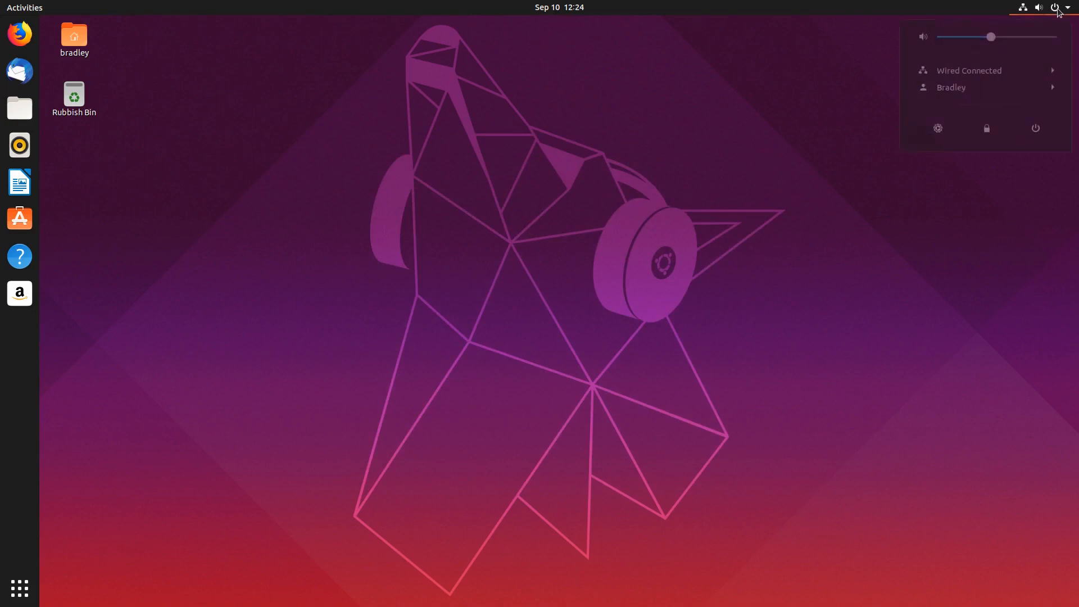
click(1037, 132)
click(555, 343)
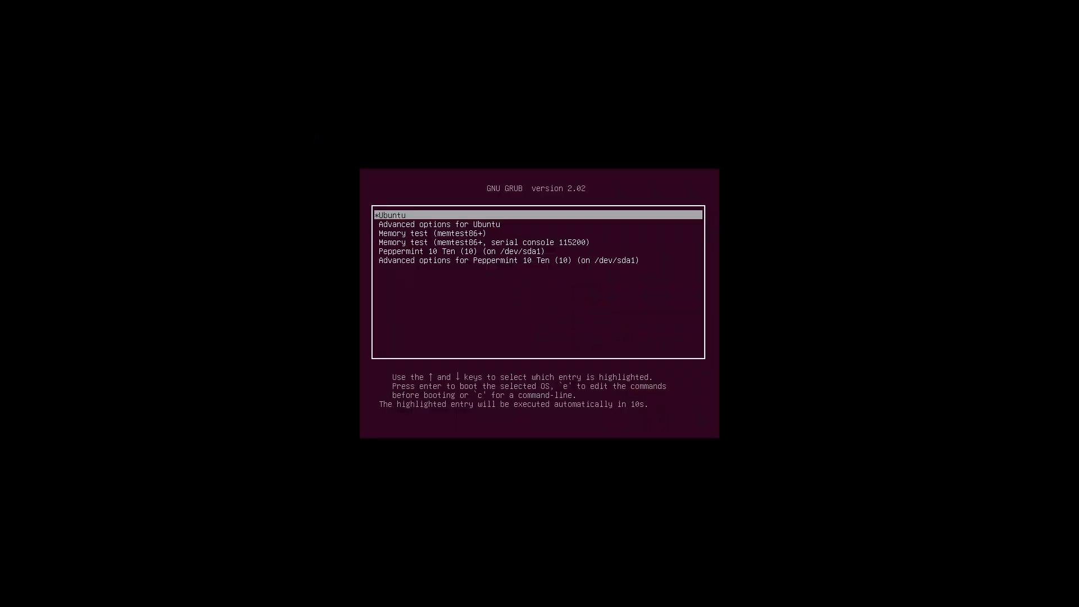
key(Down)
key(Down)
key(Down)
key(Down)
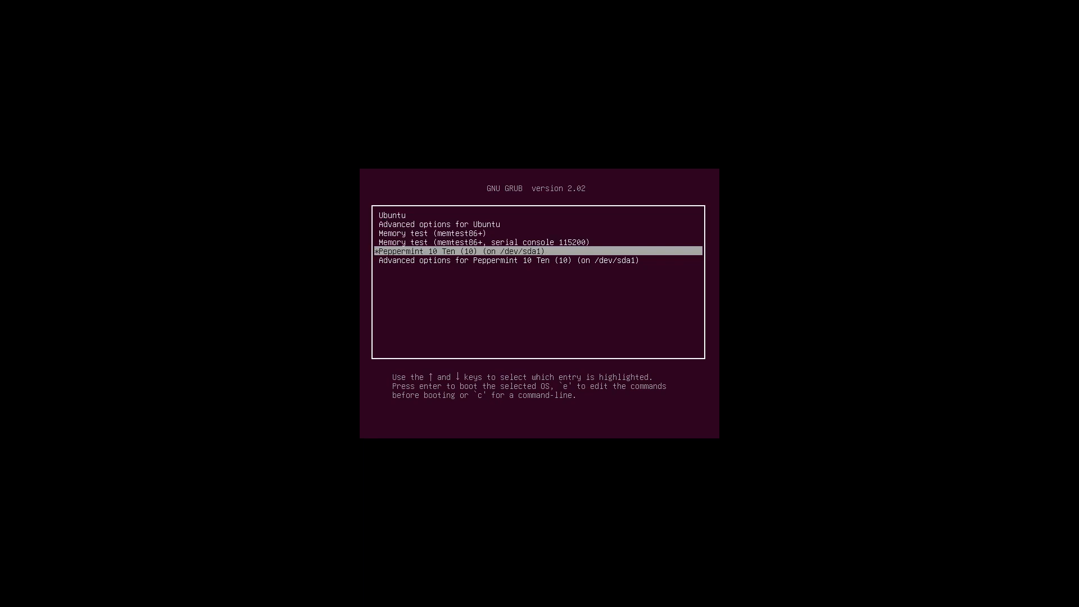
key(Return)
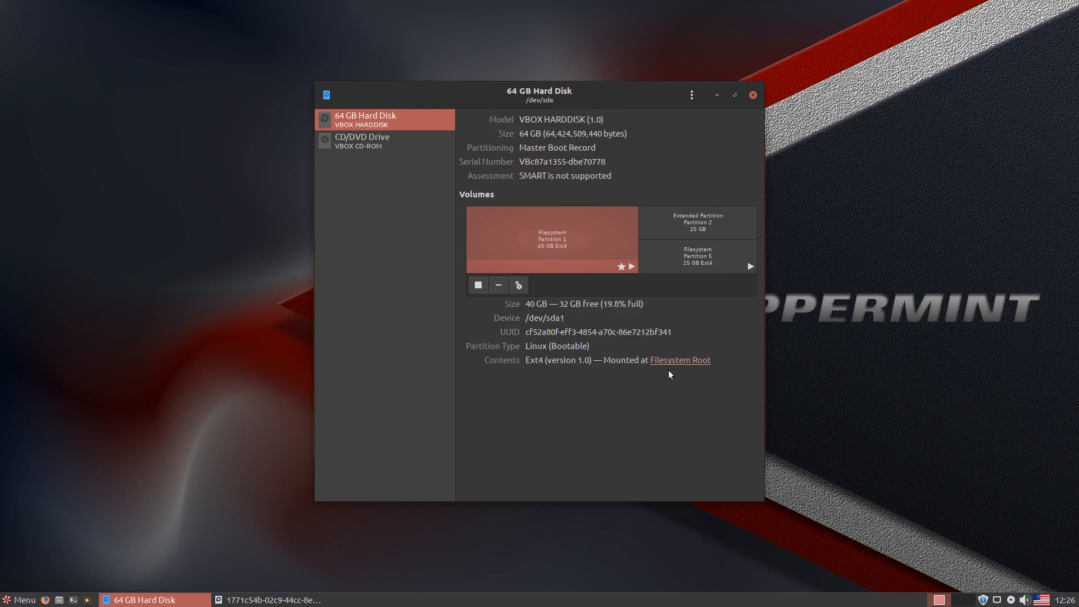
Inspect partition 5 of the 64 GB hard disk, then close the Disks utility and the 25 GB volume's file window.
click(716, 258)
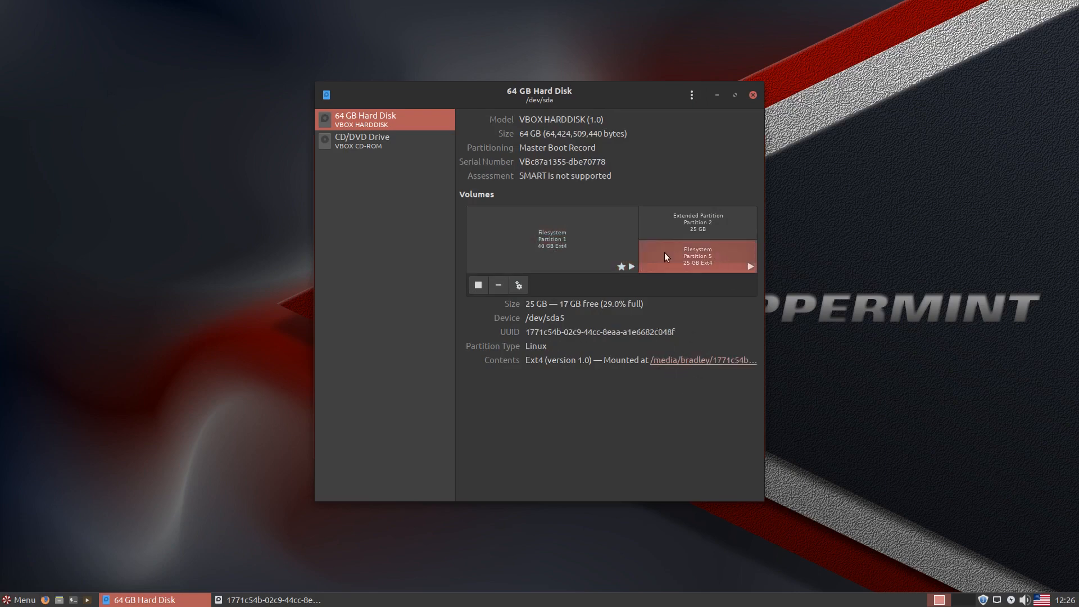
click(753, 95)
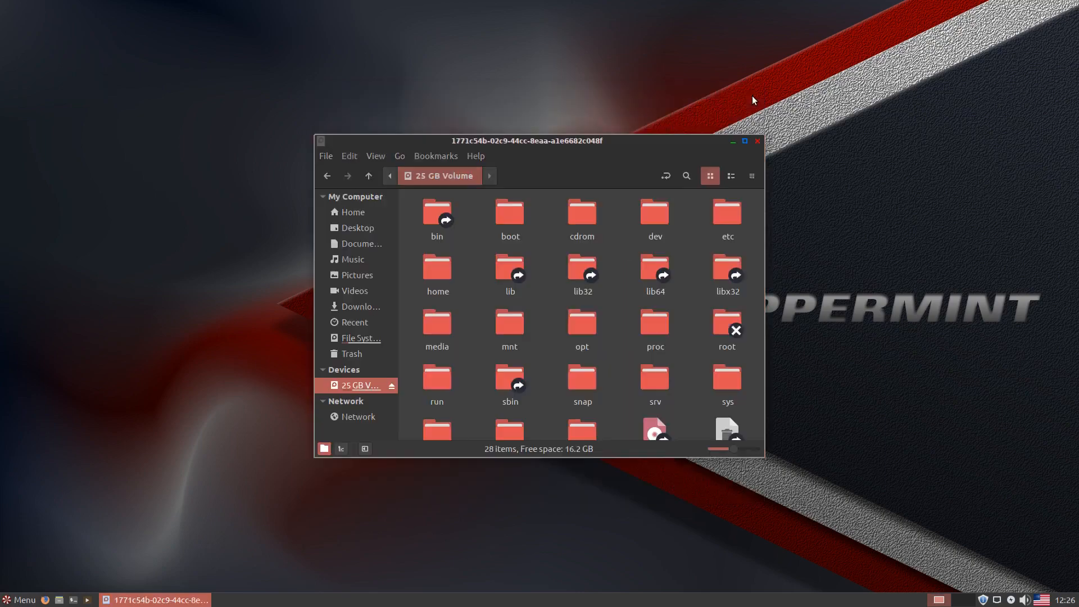
click(758, 140)
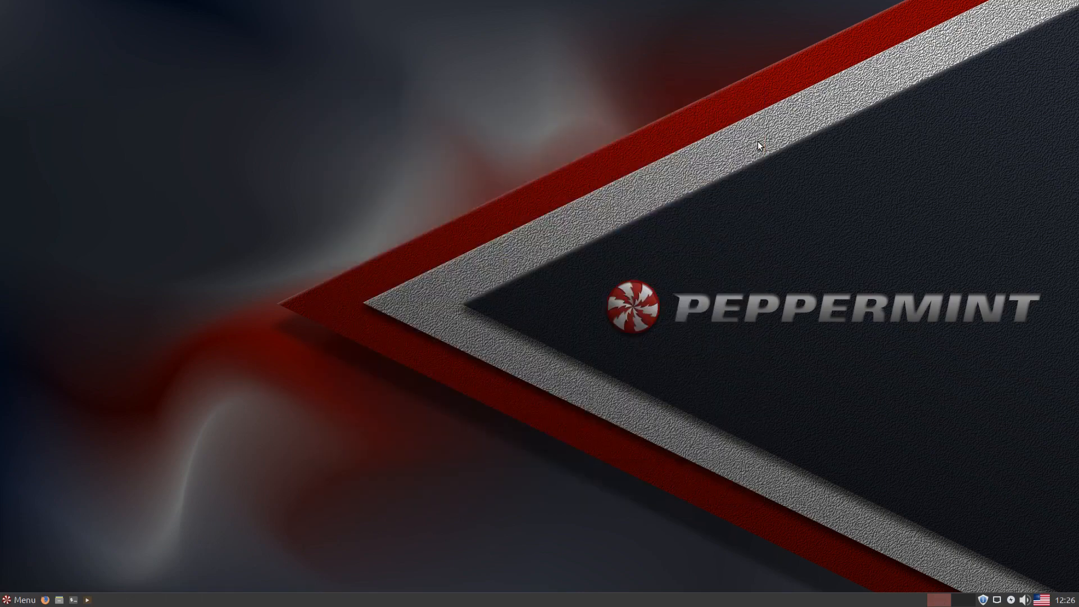
Shut down the Peppermint 10 system.
click(11, 601)
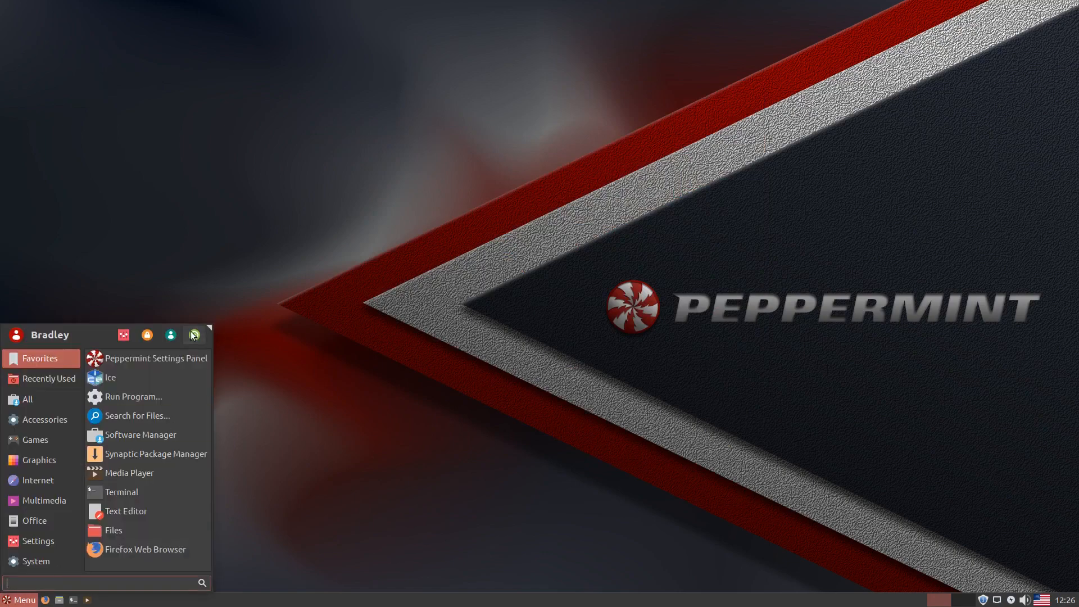
click(191, 333)
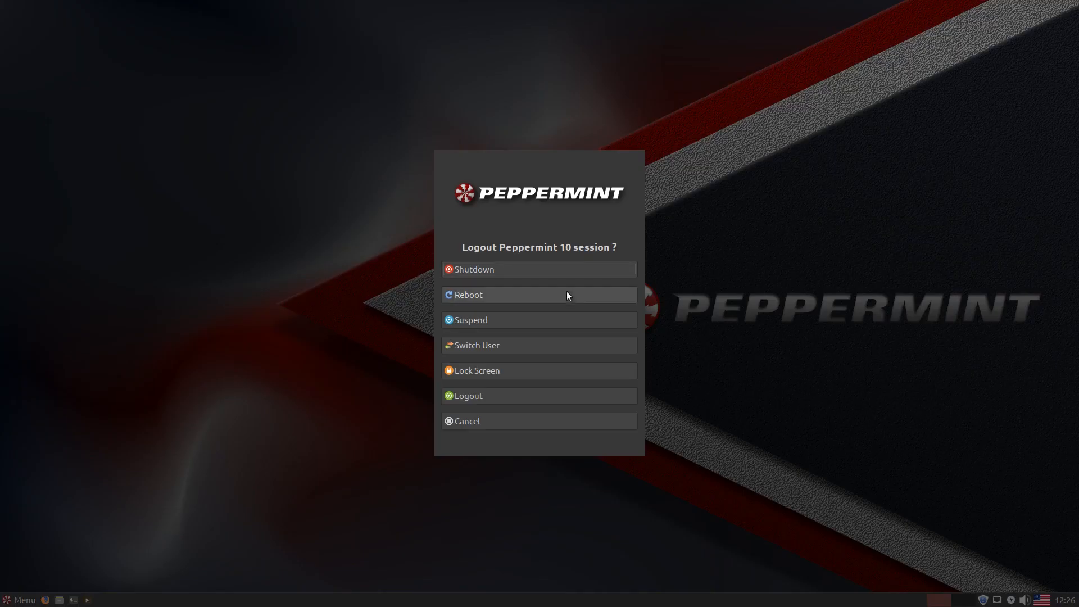
click(564, 272)
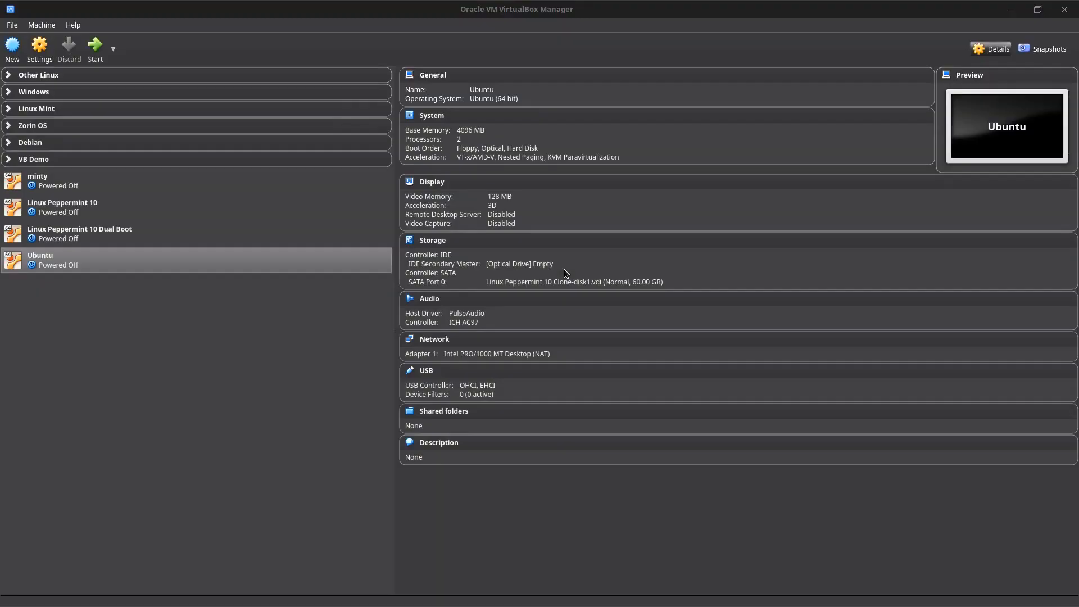
Put the Ubuntu machine in a new group named Dual Boot and move the Linux Peppermint 10 Dual Boot machine into it.
right_click(108, 262)
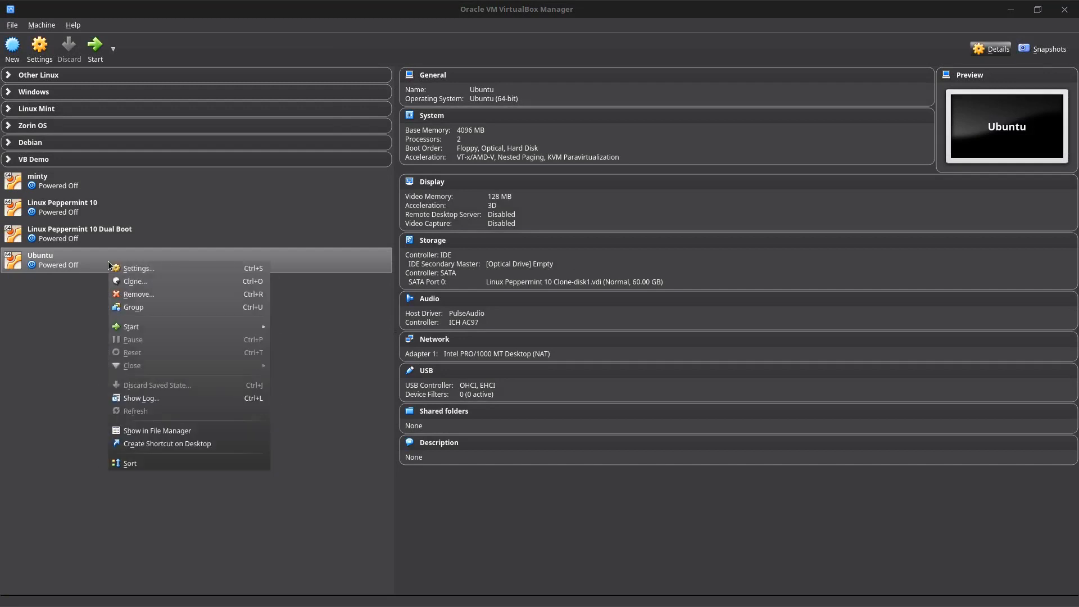
click(158, 309)
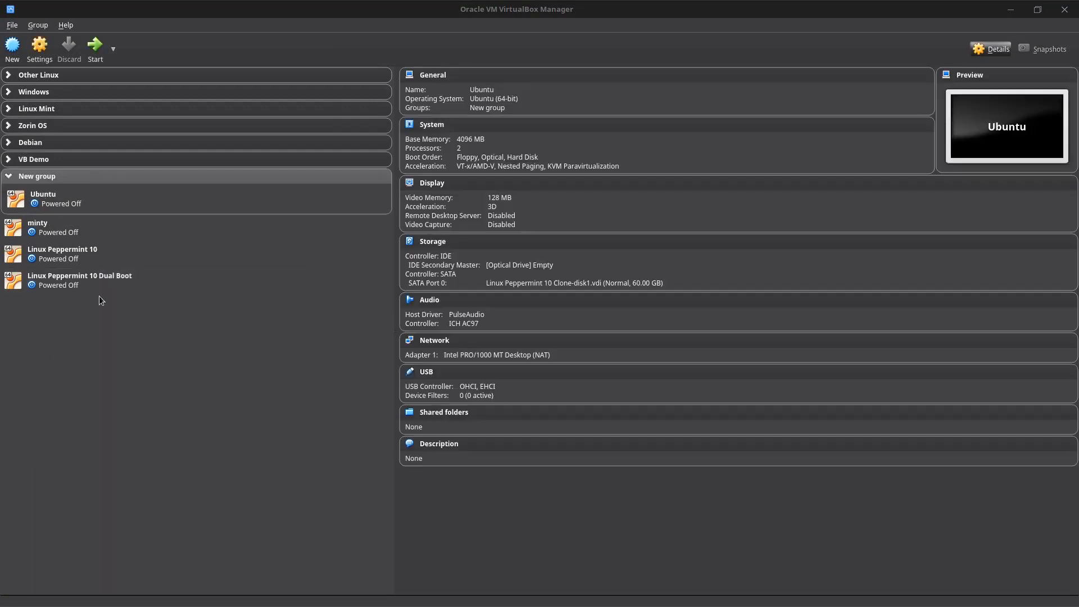
right_click(28, 176)
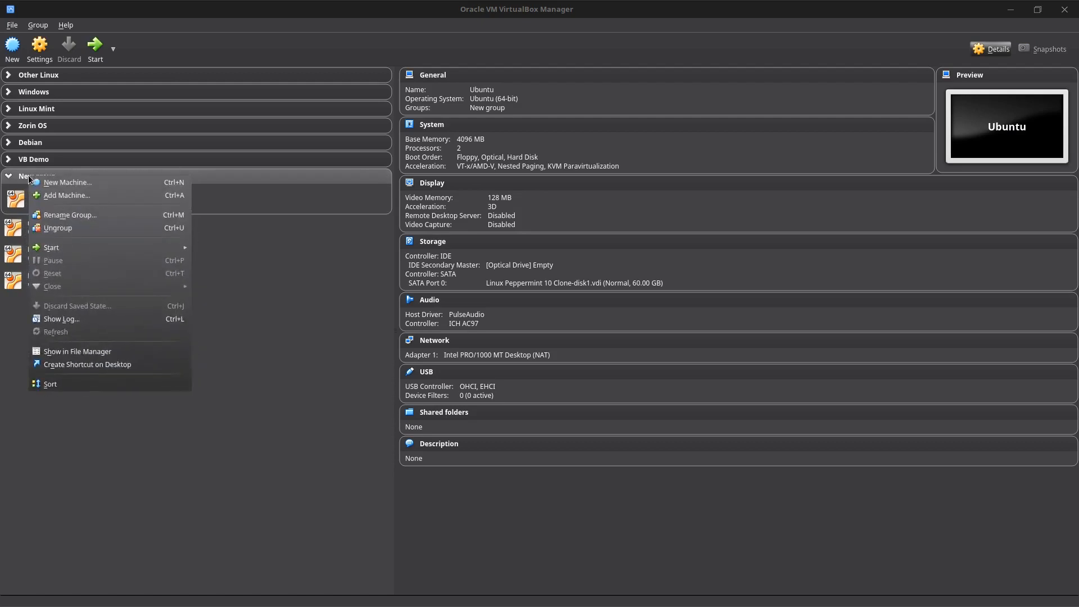
click(75, 214)
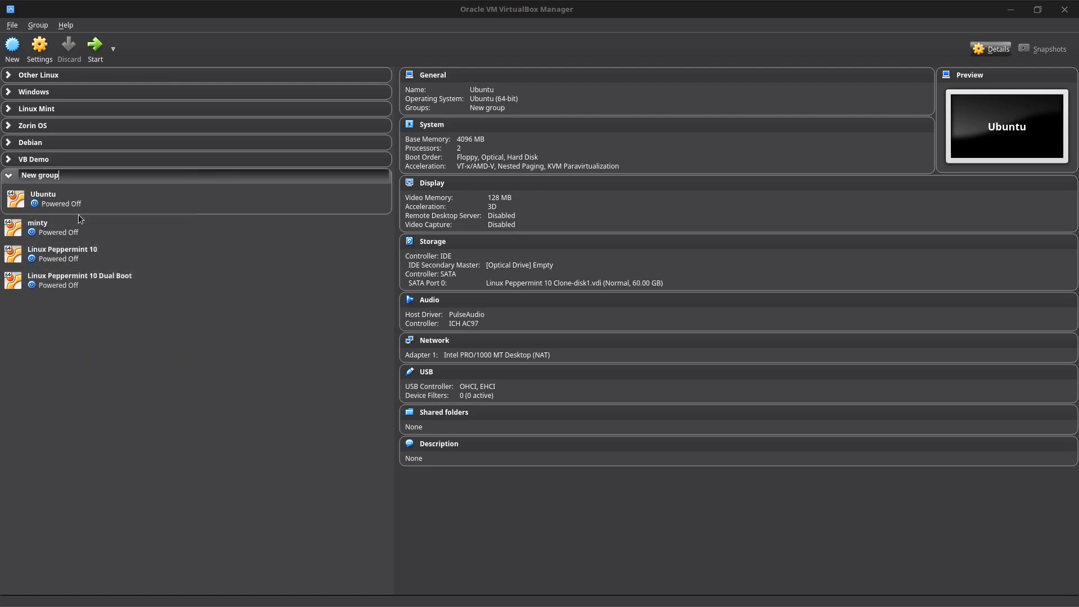
key(BackSpace)
key(BackSpace)
key(BackSpace)
key(BackSpace)
key(BackSpace)
key(BackSpace)
key(BackSpace)
key(BackSpace)
key(BackSpace)
text(Dual Boot)
key(Return)
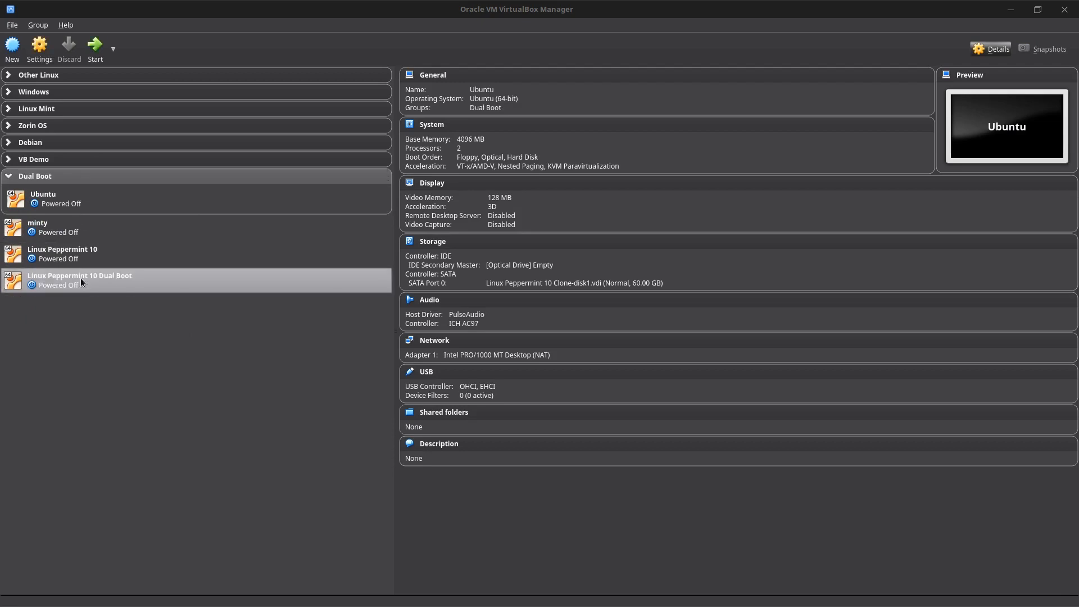
drag(80, 278, 144, 208)
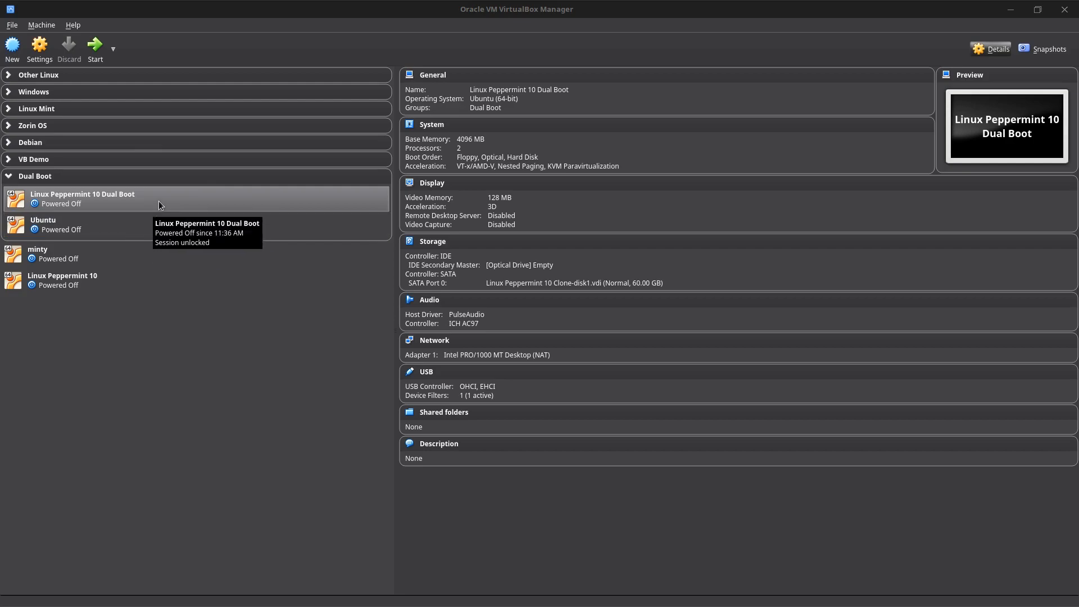
Start the Linux Peppermint 10 Dual Boot machine and boot its Peppermint 10 entry from the GRUB menu.
double_click(159, 200)
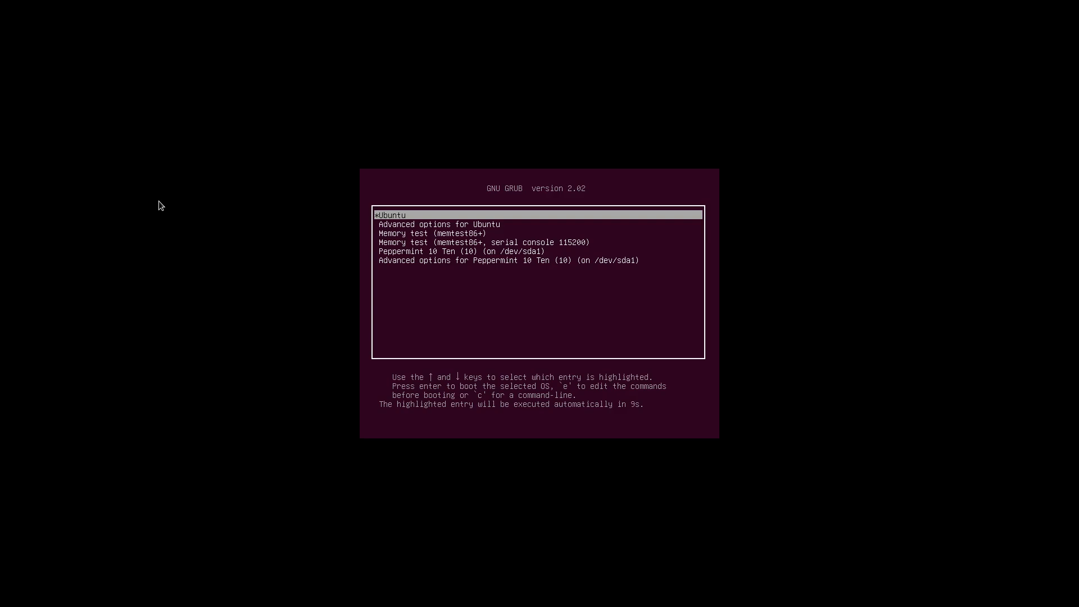
key(Down)
key(Down)
key(Down)
key(Down)
key(Return)
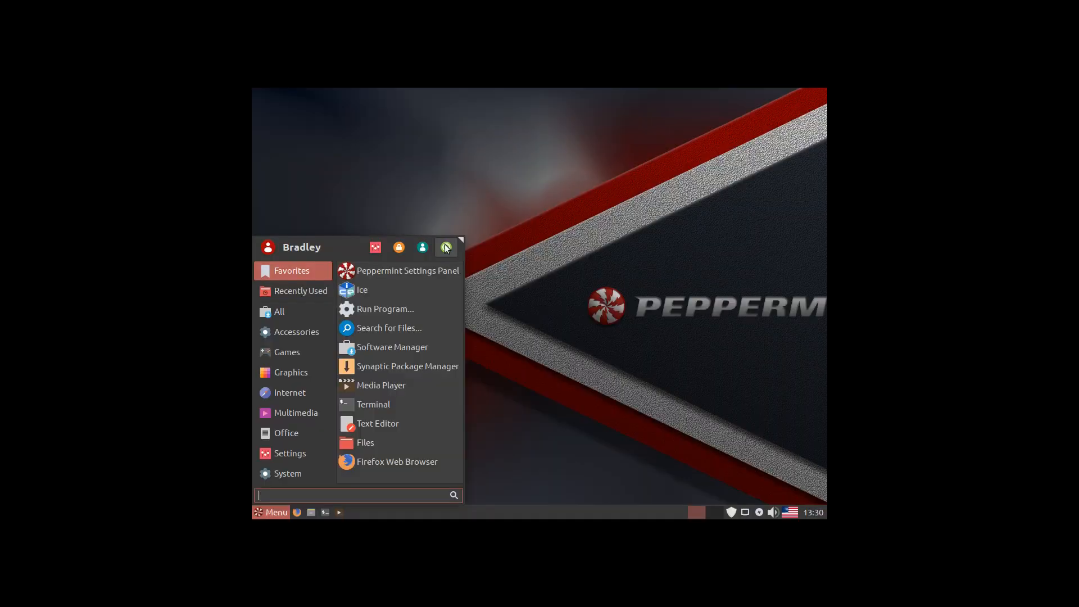
Log out of the Peppermint 10 session and log back in with the account password.
click(444, 244)
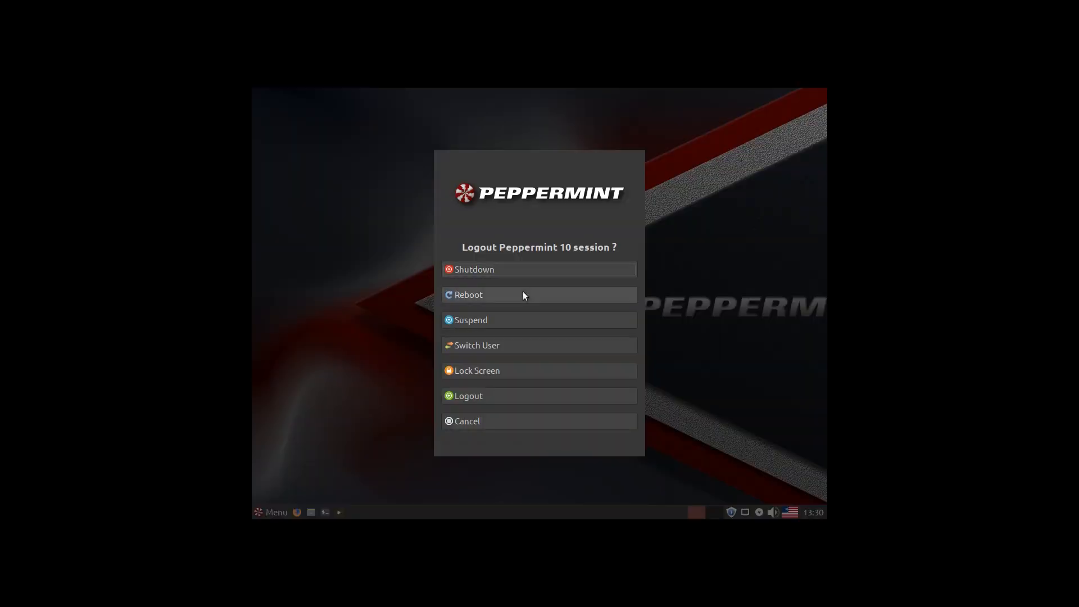
click(527, 398)
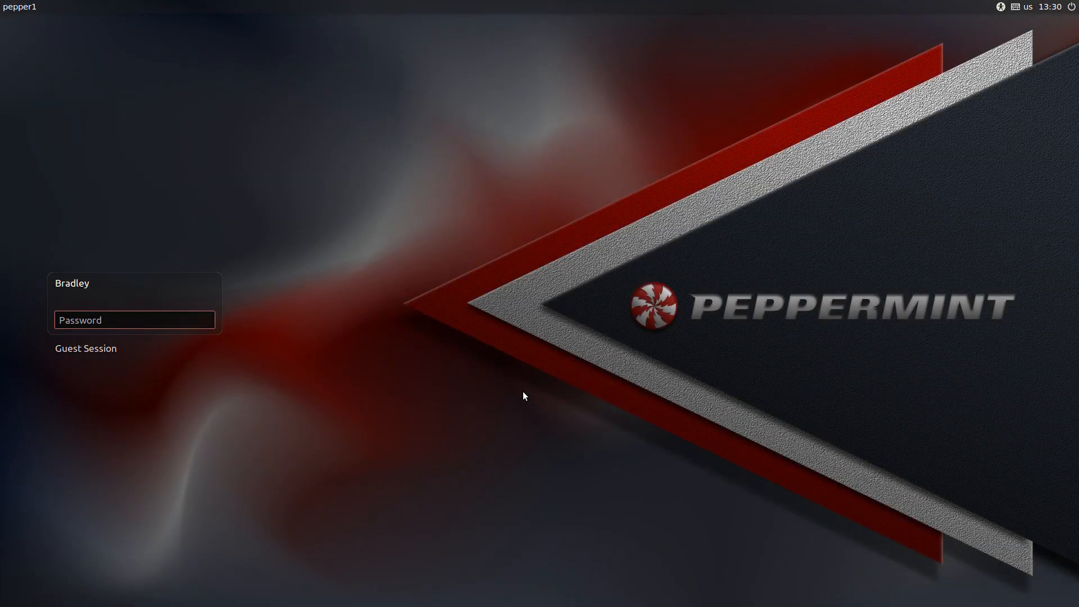
text(••••••••)
key(Return)
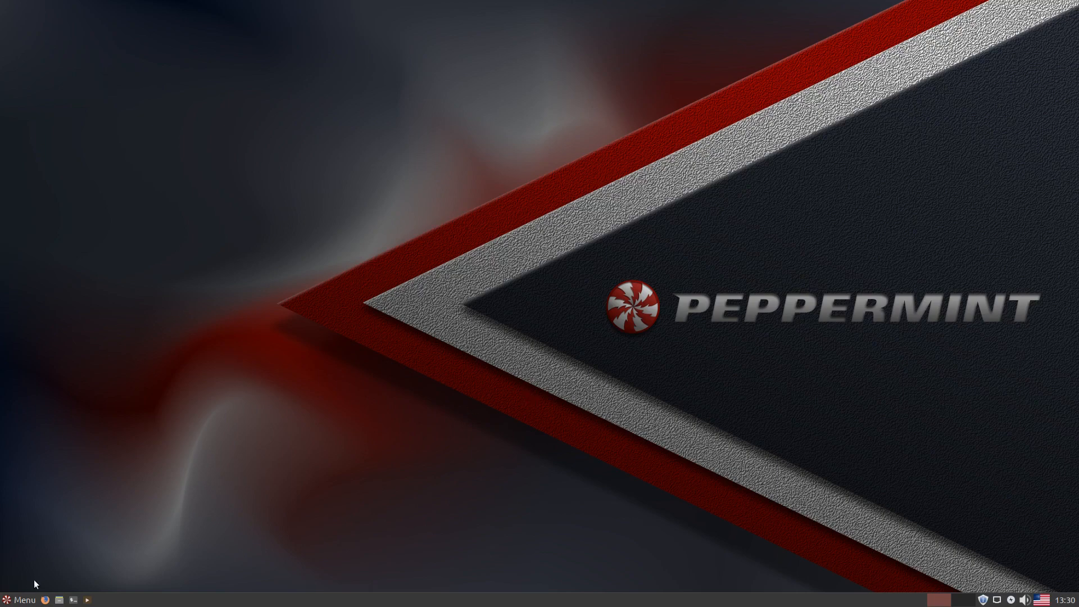
Open the logout options of the Peppermint 10 session.
click(16, 601)
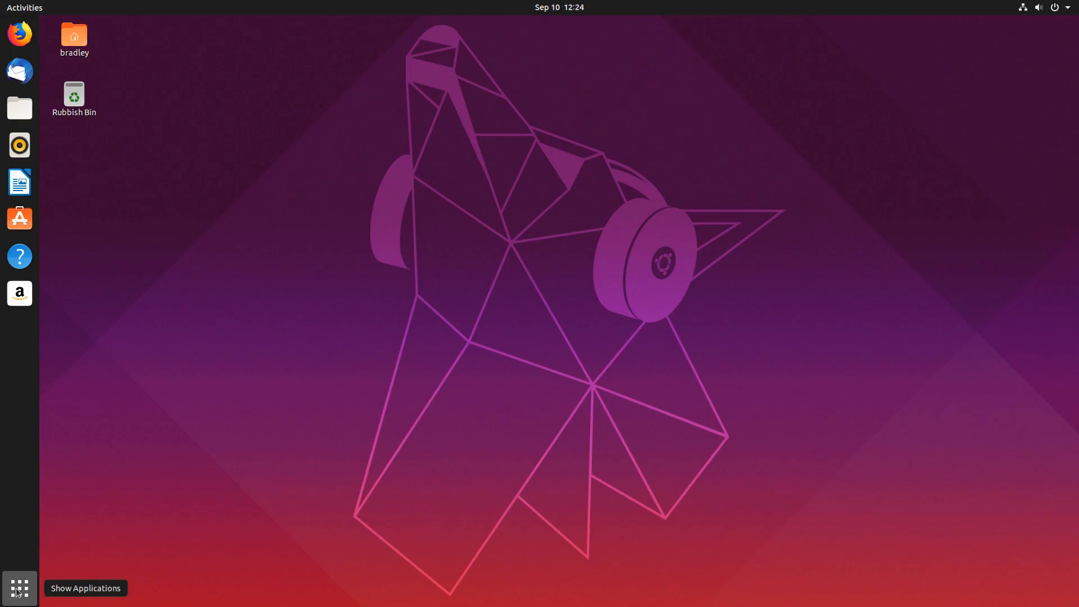
click(18, 590)
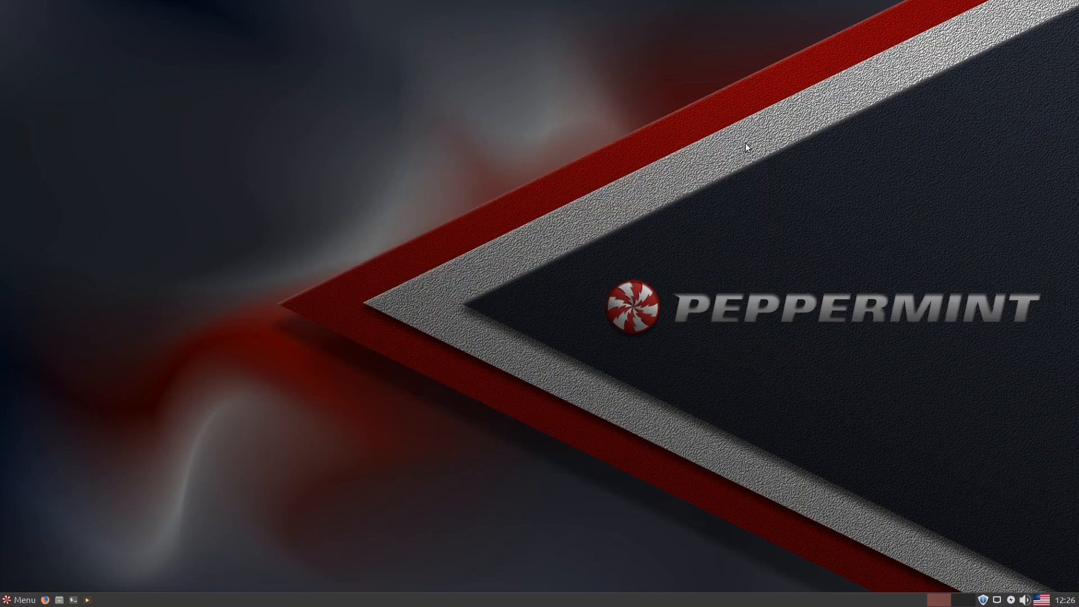
click(8, 600)
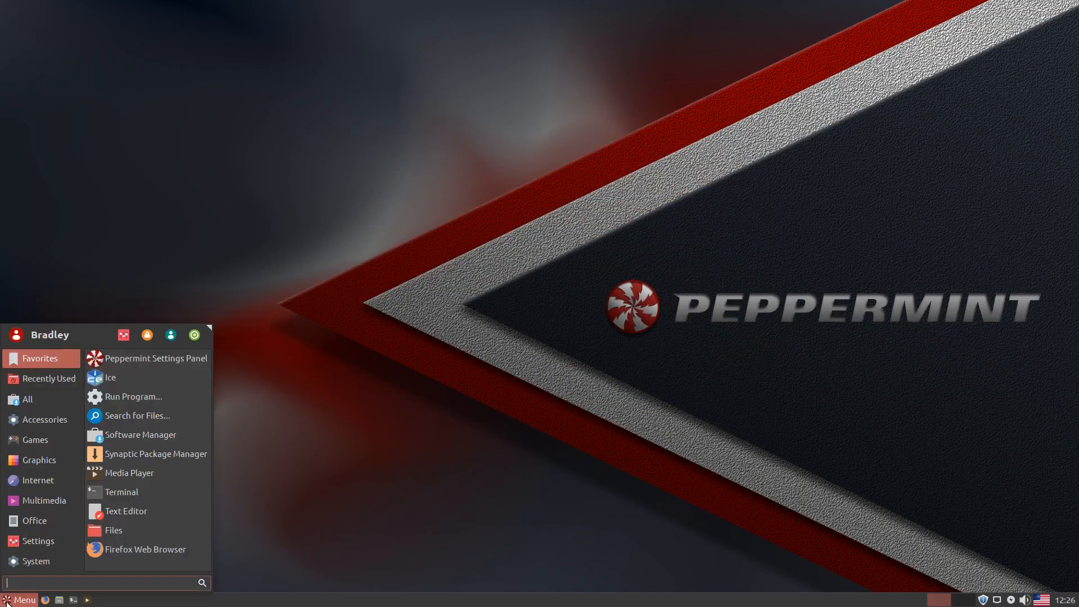
click(192, 334)
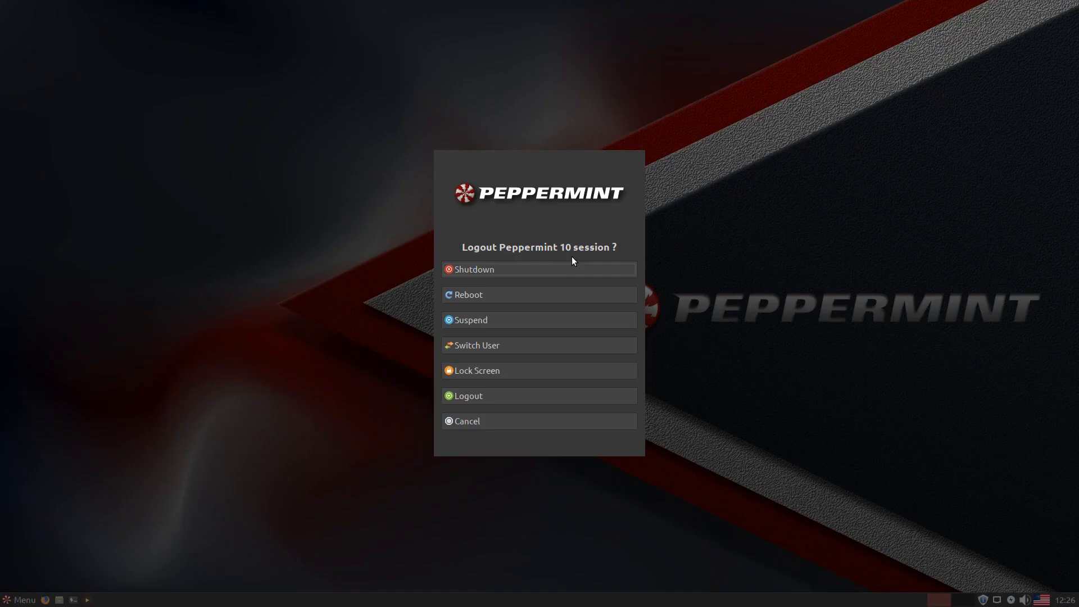